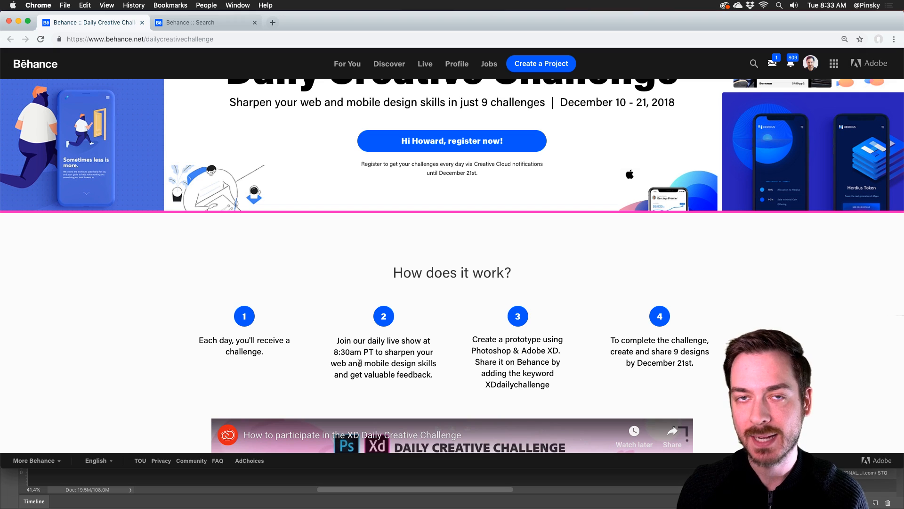
Step: Read the "How does it work?" instructions on the challenge page, highlighting the XDdailychallenge keyword in the third step
scroll(360, 363, down, 1)
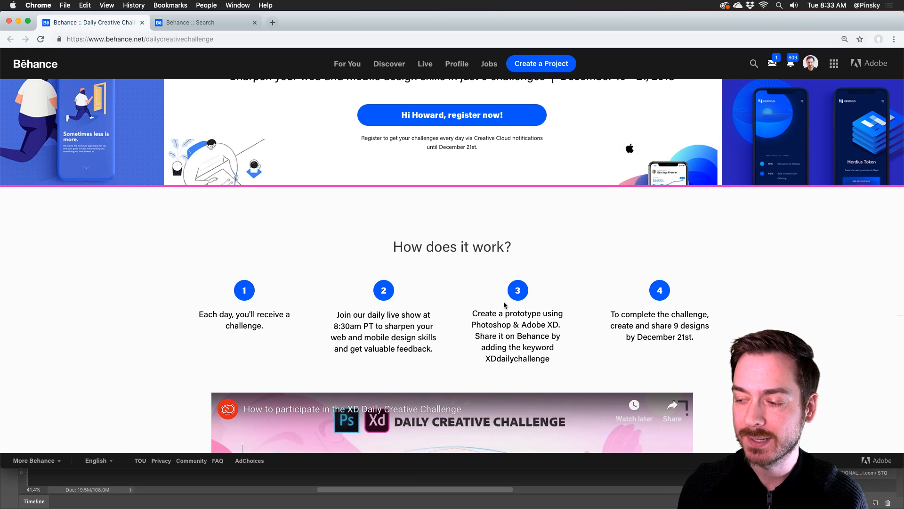
double_click(505, 361)
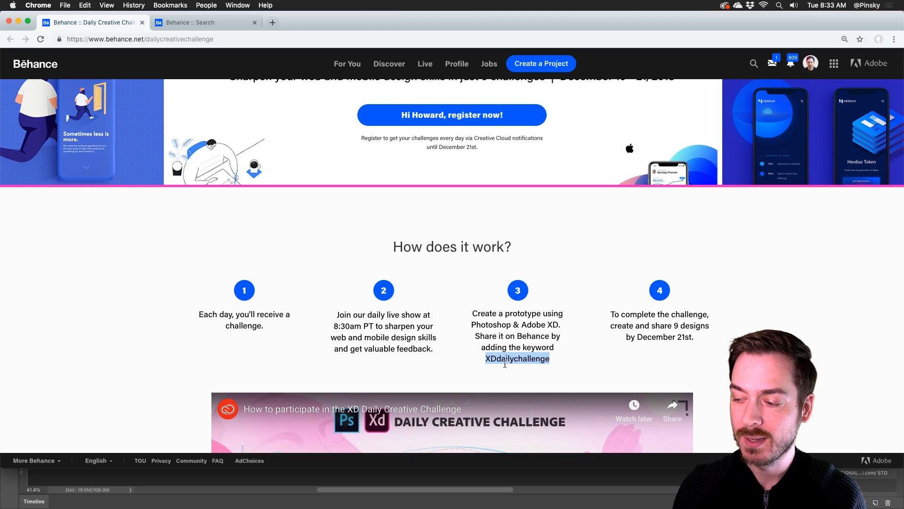
click(395, 300)
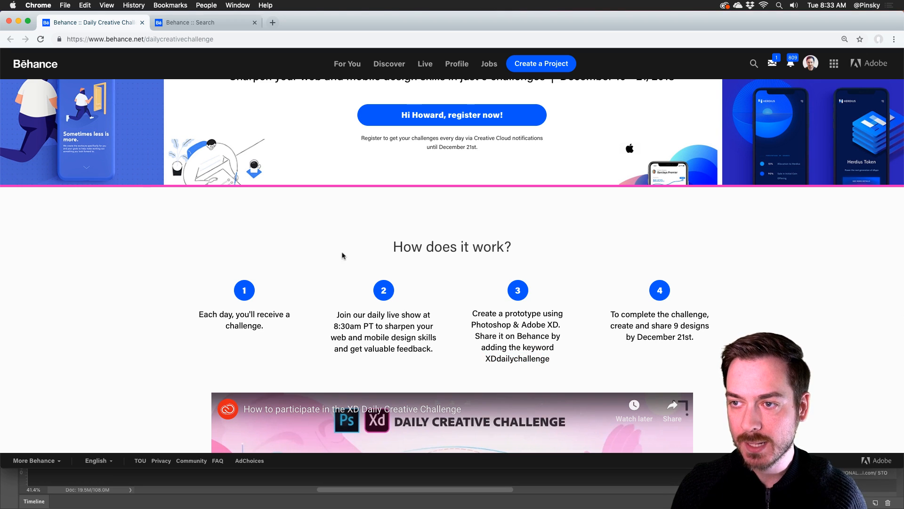
Step: Browse the Behance project search results for XDdailychallenge
click(193, 24)
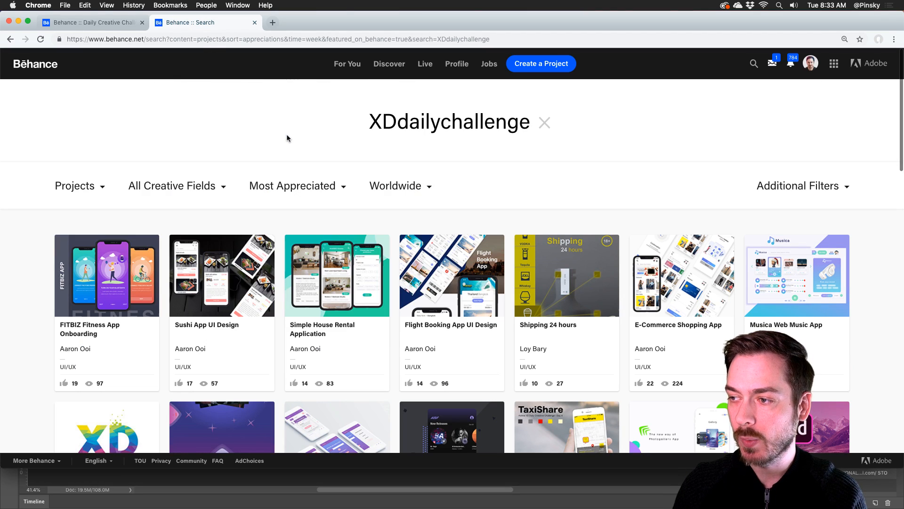
drag(372, 123, 534, 128)
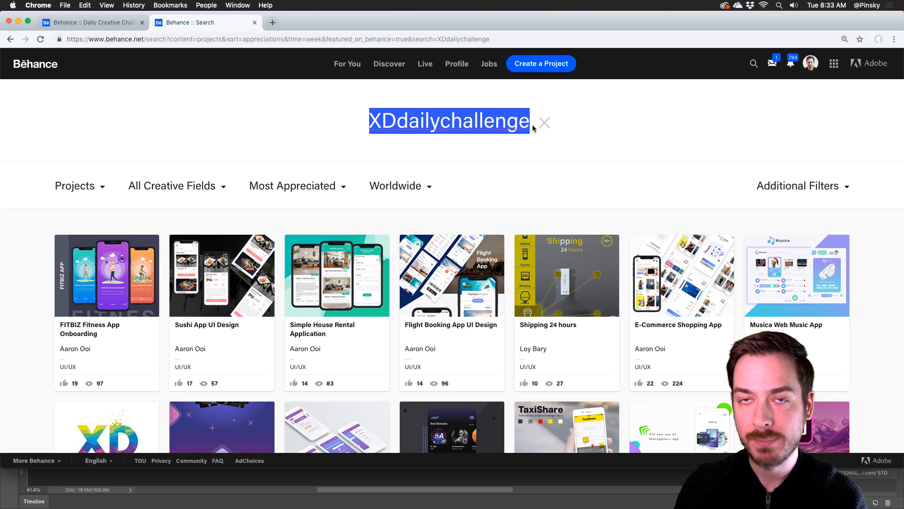
click(38, 253)
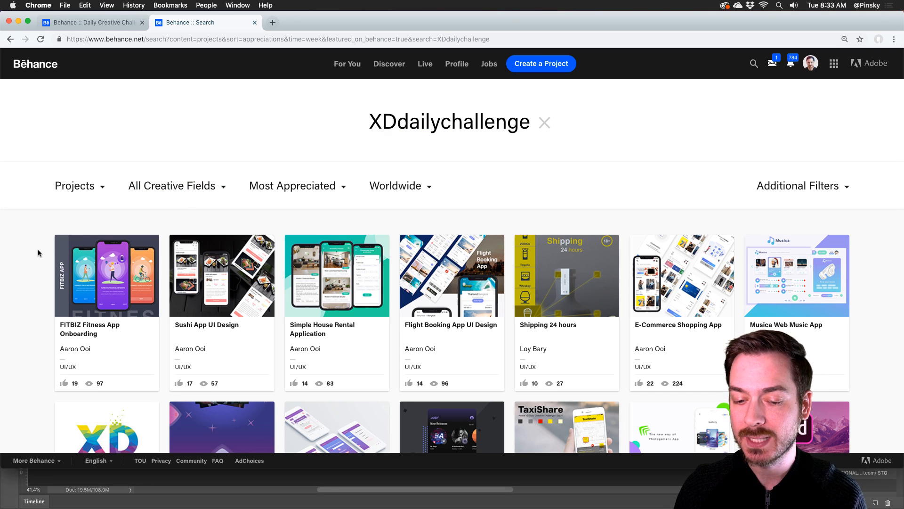
scroll(41, 255, down, 1)
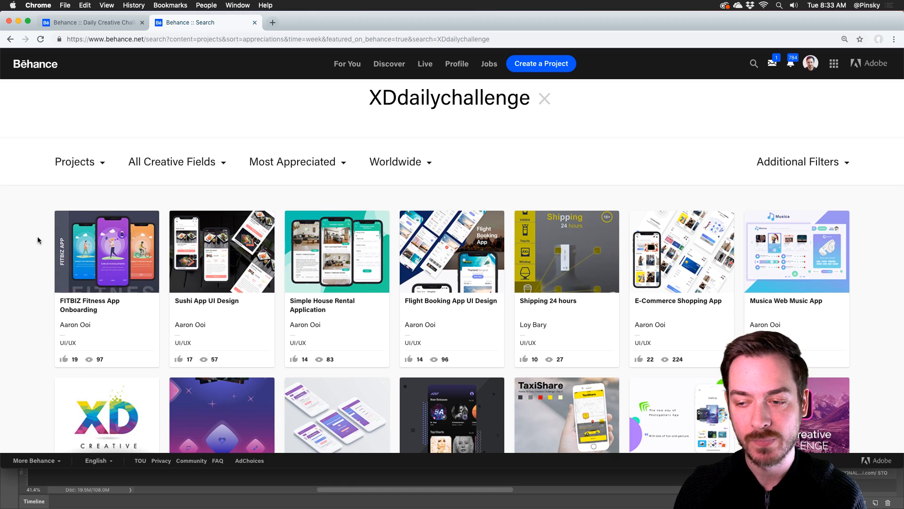
scroll(36, 240, down, 3)
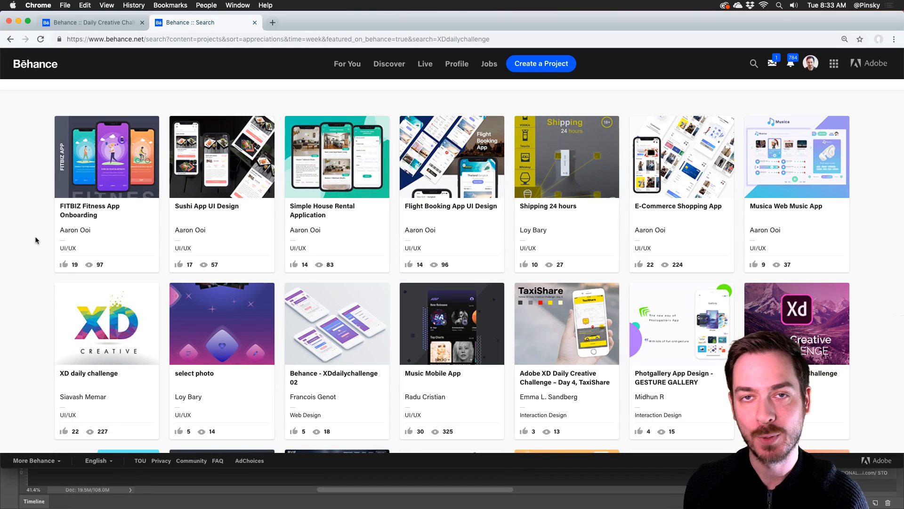
Step: Return to the Daily Creative Challenge page and view its Next Steps section
click(113, 23)
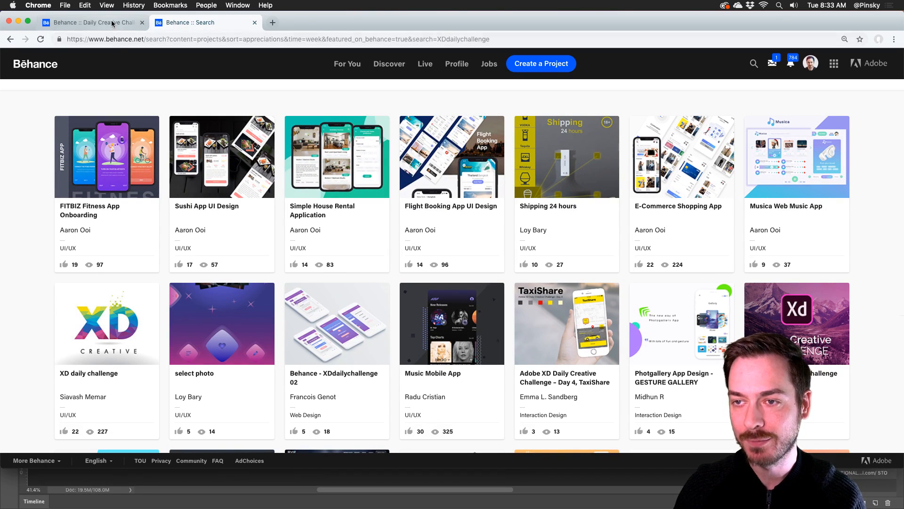
scroll(129, 197, down, 5)
scroll(129, 202, down, 10)
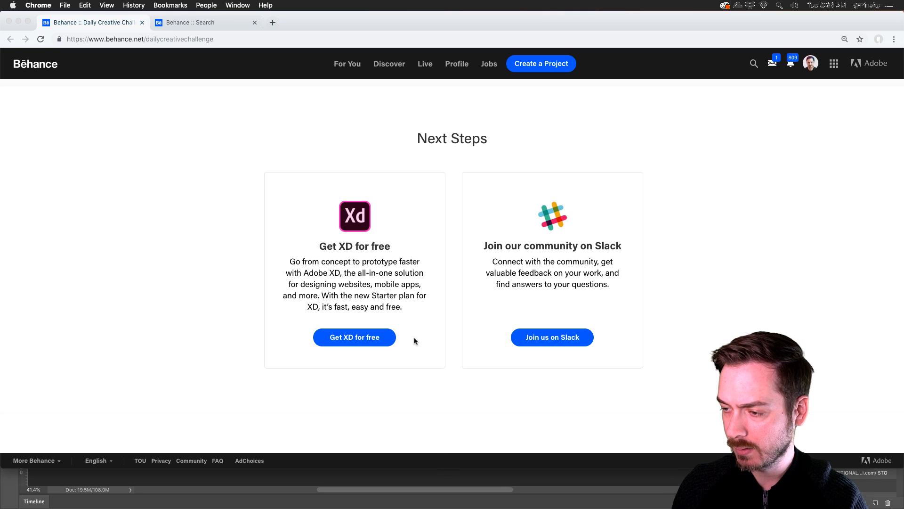
Step: Switch to Slack and read through today's messages in the Adobe XD workspace's #introductions channel
key(super+Tab)
click(534, 261)
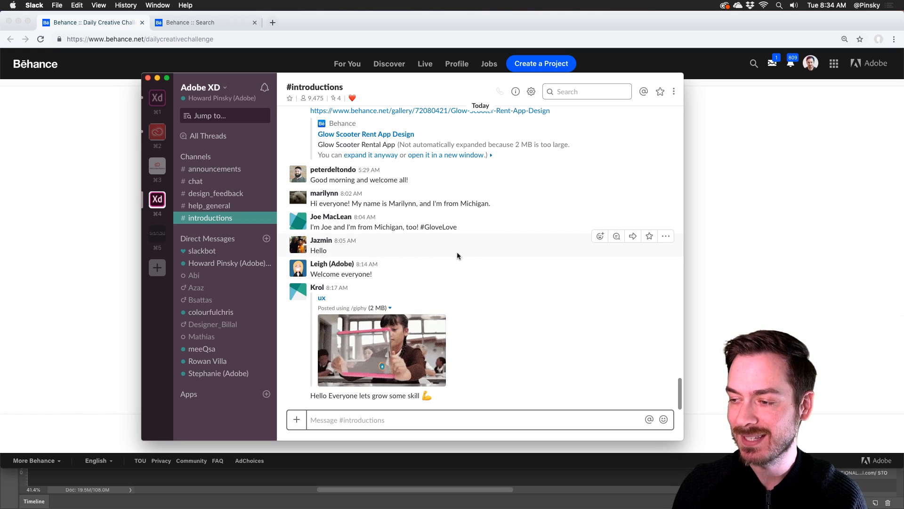
scroll(405, 244, up, 3)
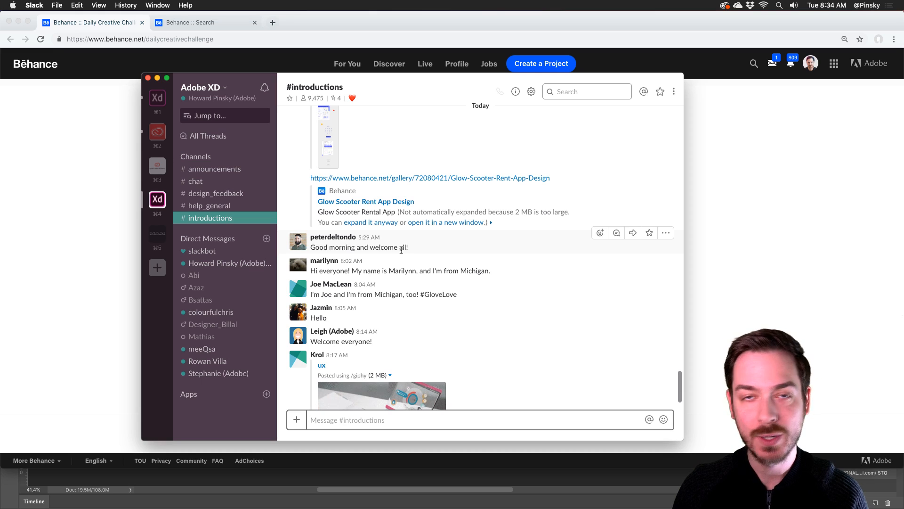
scroll(442, 270, up, 2)
scroll(442, 270, down, 5)
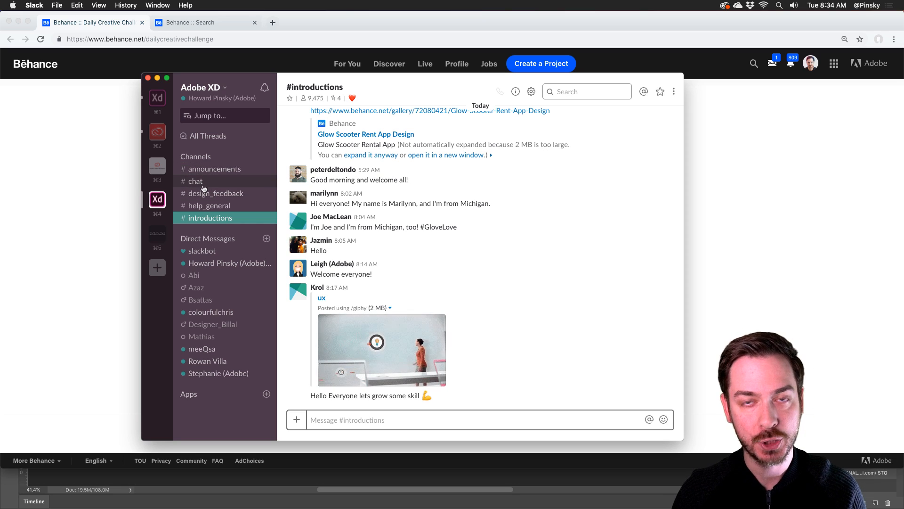
Step: Switch back to Chrome, reload the Daily Creative Challenge page and check the daily cards in its Challenges section
click(72, 231)
scroll(222, 231, down, 5)
scroll(179, 221, down, 2)
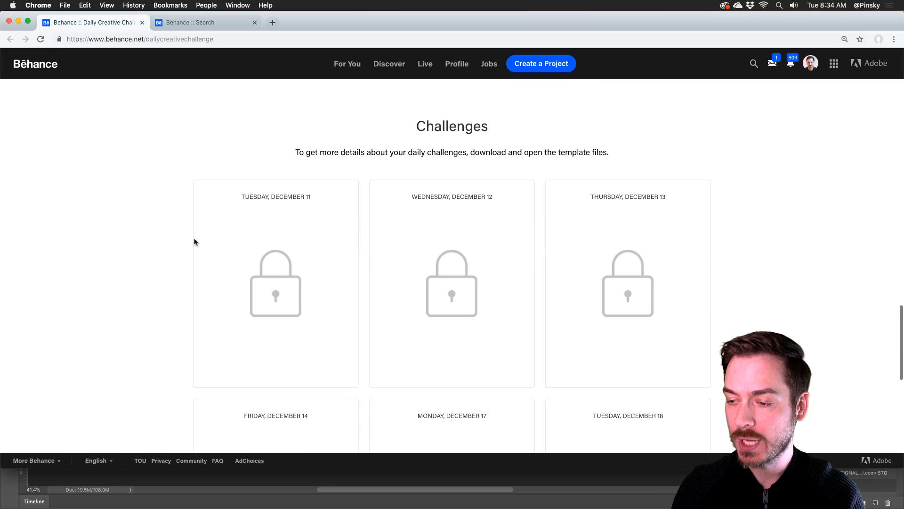
click(45, 37)
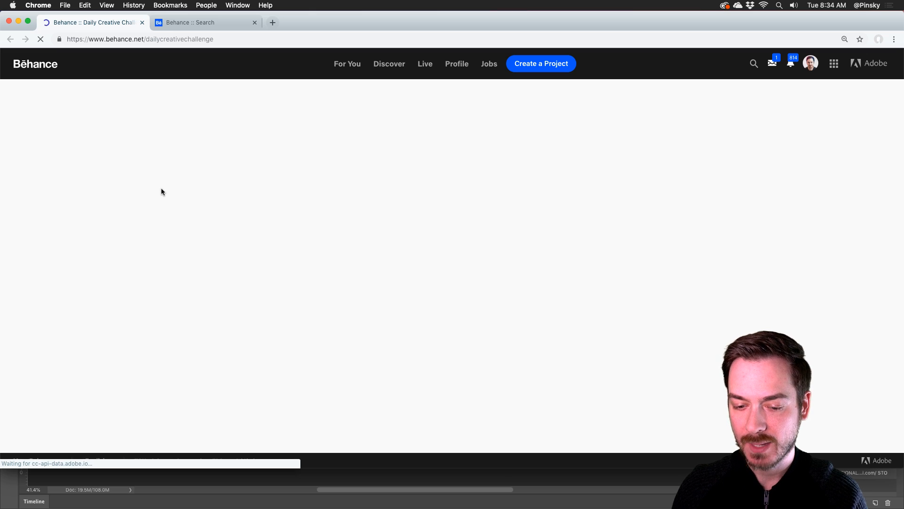
scroll(162, 190, down, 15)
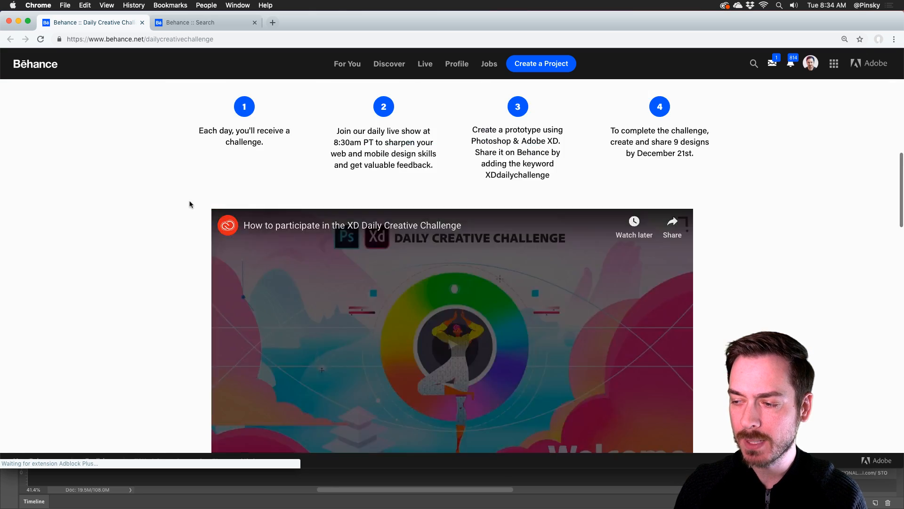
scroll(161, 206, up, 8)
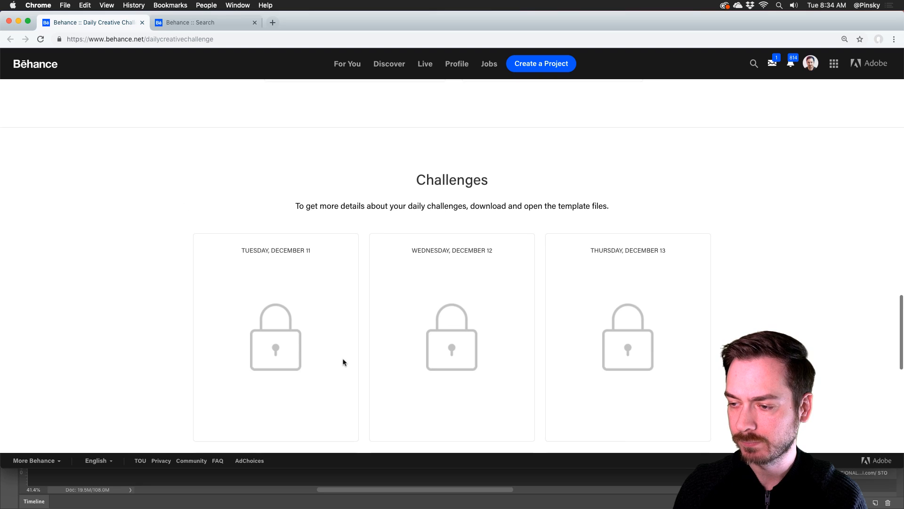
scroll(303, 333, down, 5)
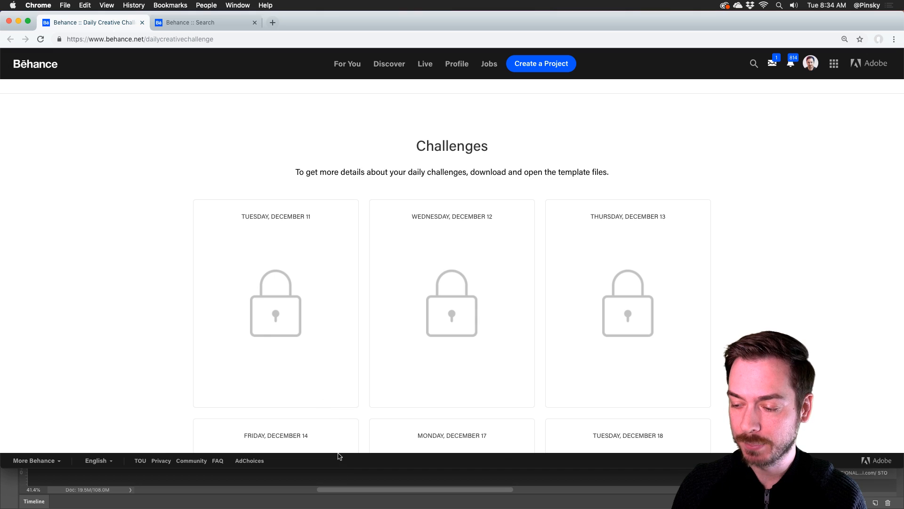
Step: Switch to Photoshop and examine the challenge brief, the Catalog artboard and the Overlay artboard in eCommerce.psd
click(348, 498)
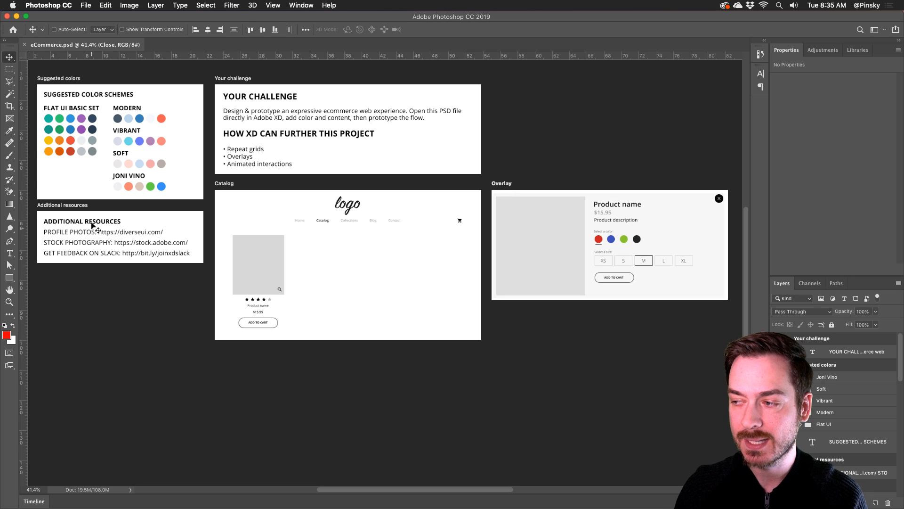
scroll(406, 249, up, 5)
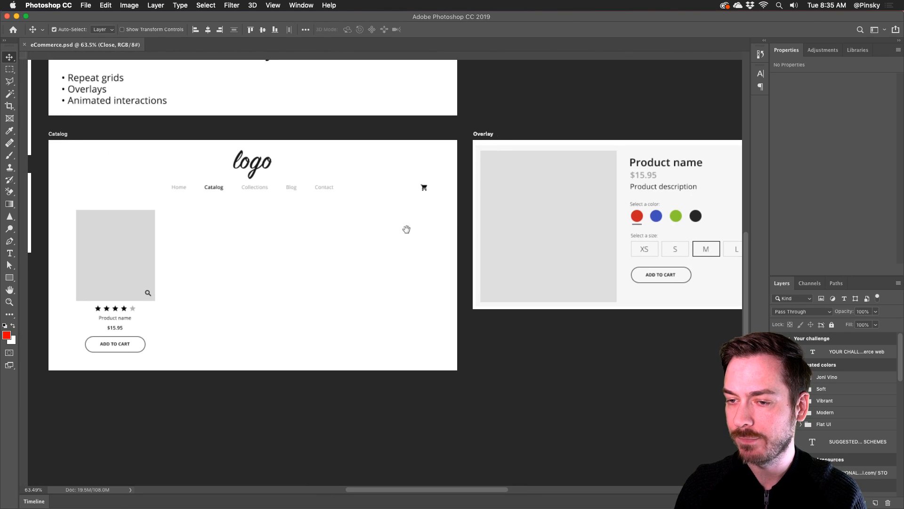
drag(377, 263, 367, 243)
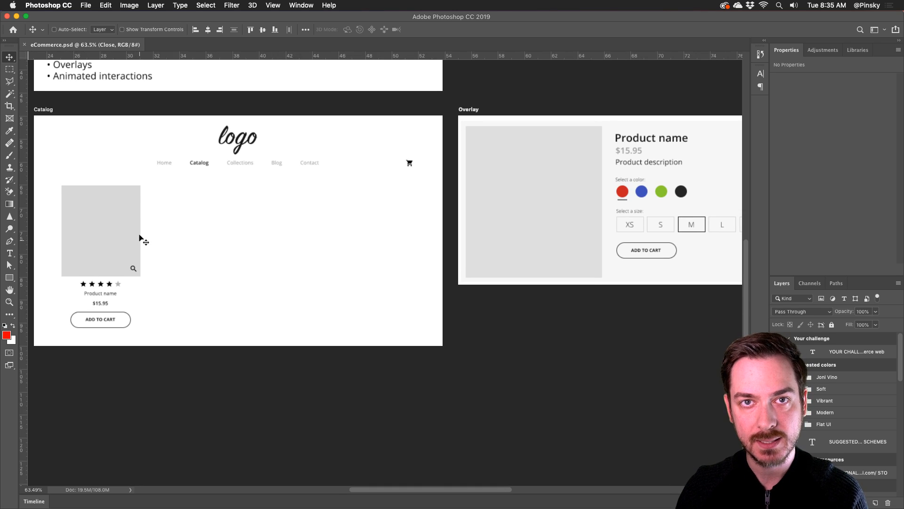
drag(592, 173, 456, 178)
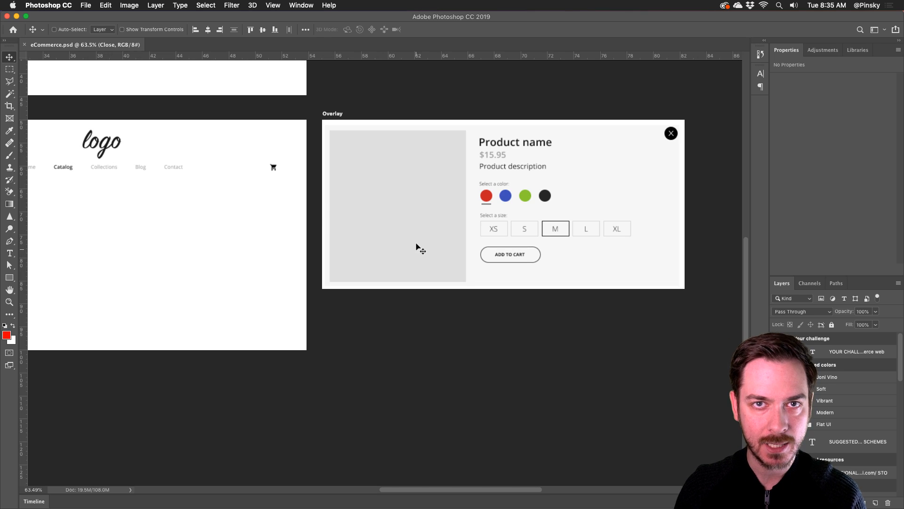
drag(398, 220, 579, 288)
drag(363, 174, 372, 221)
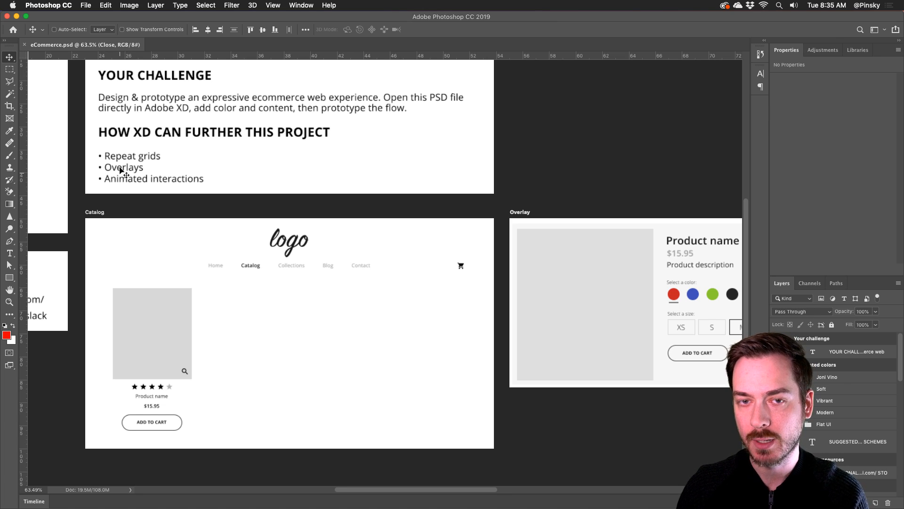
scroll(292, 325, down, 2)
drag(214, 292, 232, 256)
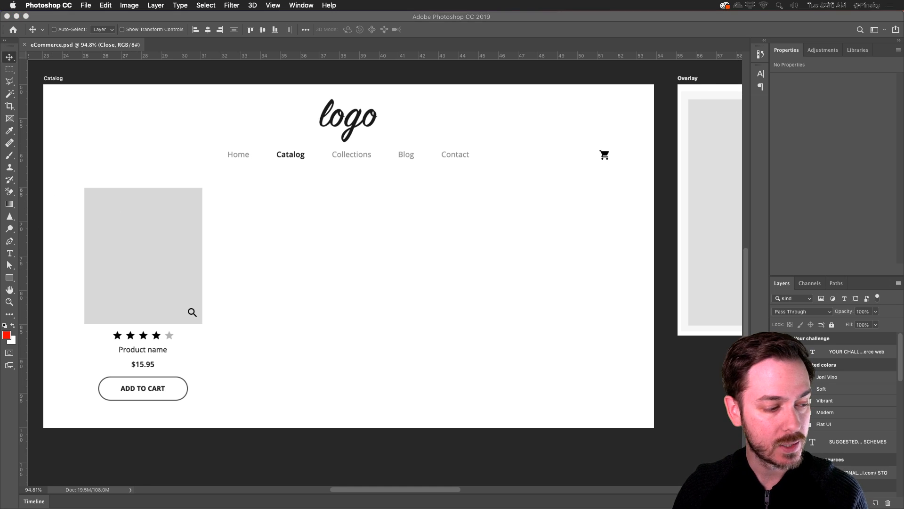
Step: Place 01.jpg from the Day 1 - eCommerce folder on the Catalog artboard, scaled to about 453 by 391 px over the product placeholder
click(178, 223)
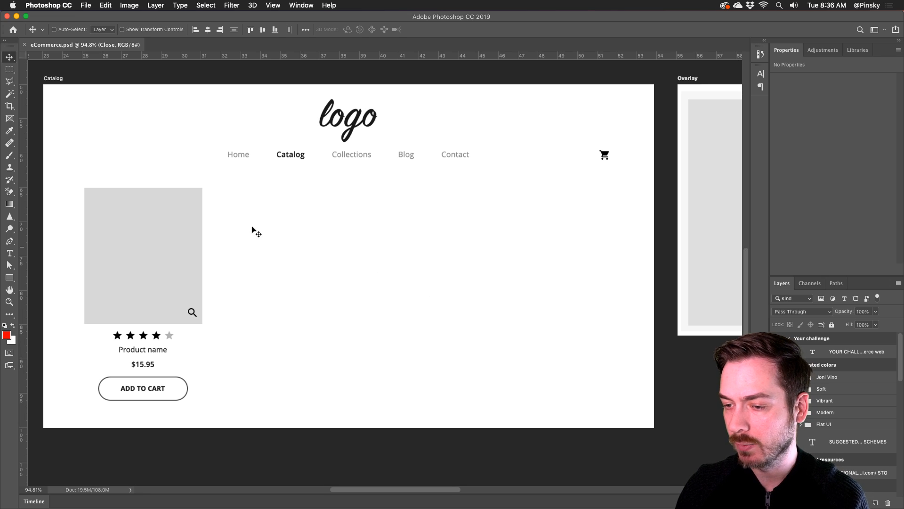
super+click(158, 241)
click(832, 445)
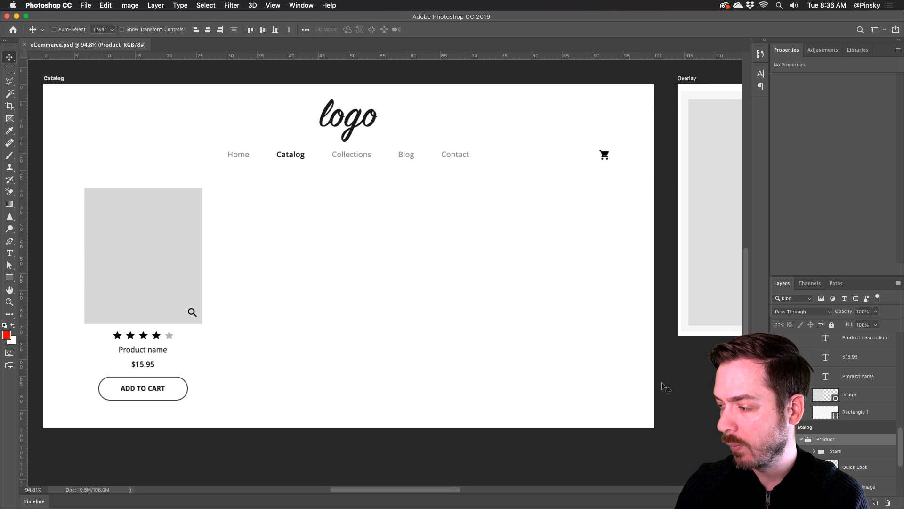
scroll(238, 262, down, 1)
key(super+Tab)
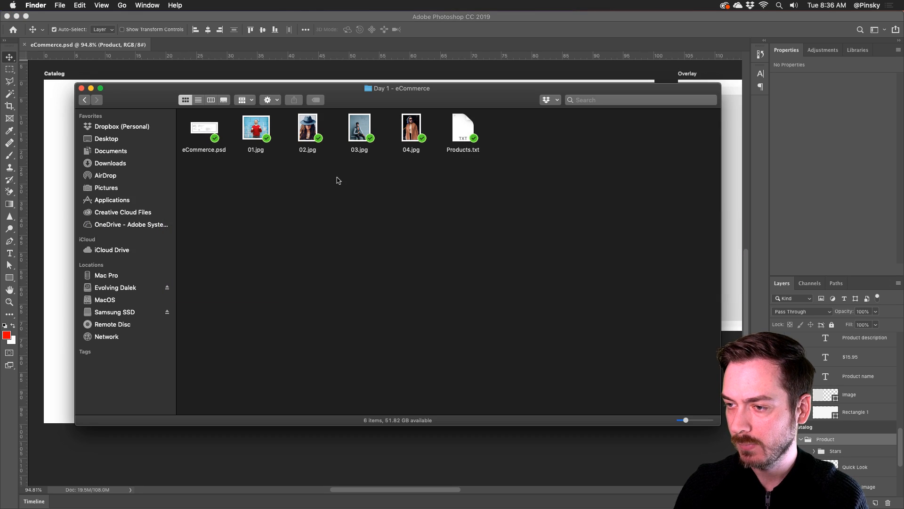
drag(257, 130, 146, 254)
key(super+Tab)
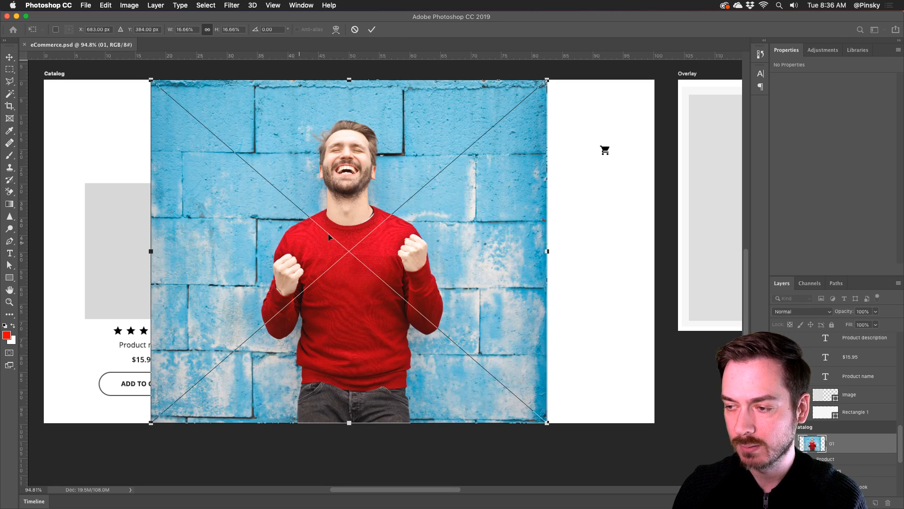
drag(329, 241, 134, 233)
drag(351, 419, 259, 323)
key(Return)
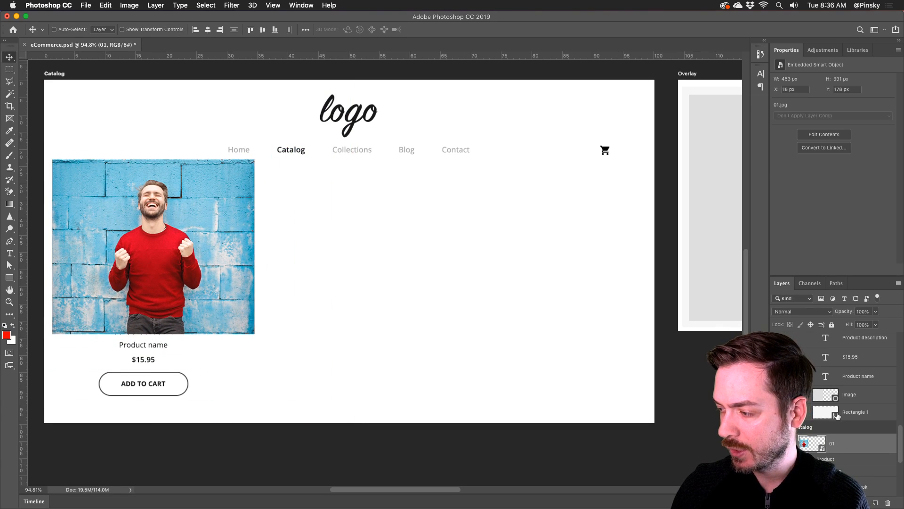
Step: Move the 01 layer directly above Product Image in the Product group, clip it to that shape and center the photo's subject within it
scroll(838, 401, down, 2)
drag(839, 403, 851, 456)
alt+click(852, 454)
drag(155, 263, 141, 259)
Step: Change the product name text on the Catalog artboard to "Red Shirt"
double_click(143, 344)
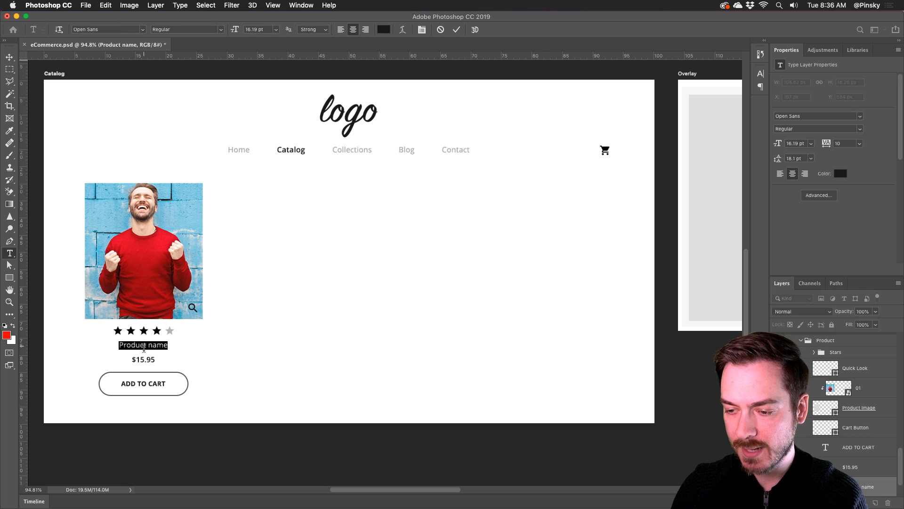
text(Ped Shirt)
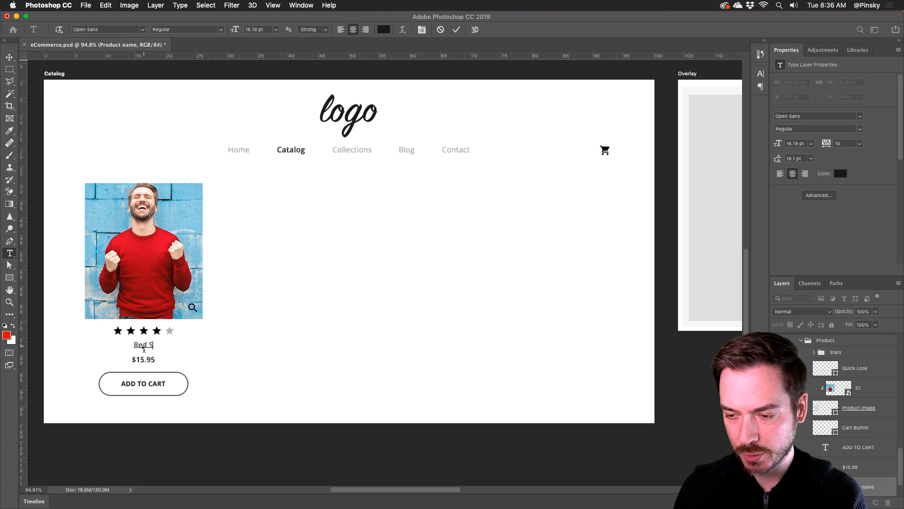
key(Escape)
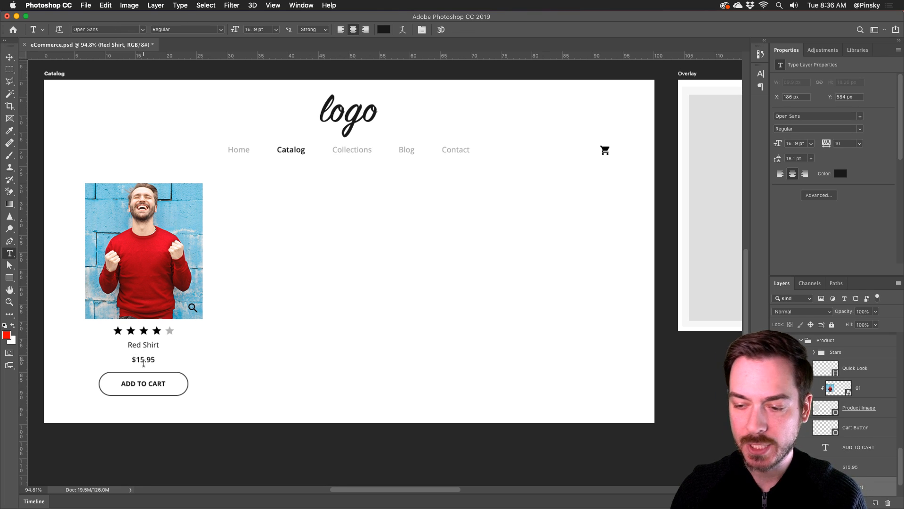
Step: Duplicate the whole Product group and place the copy beside the original card, level with it on the Catalog artboard
click(9, 57)
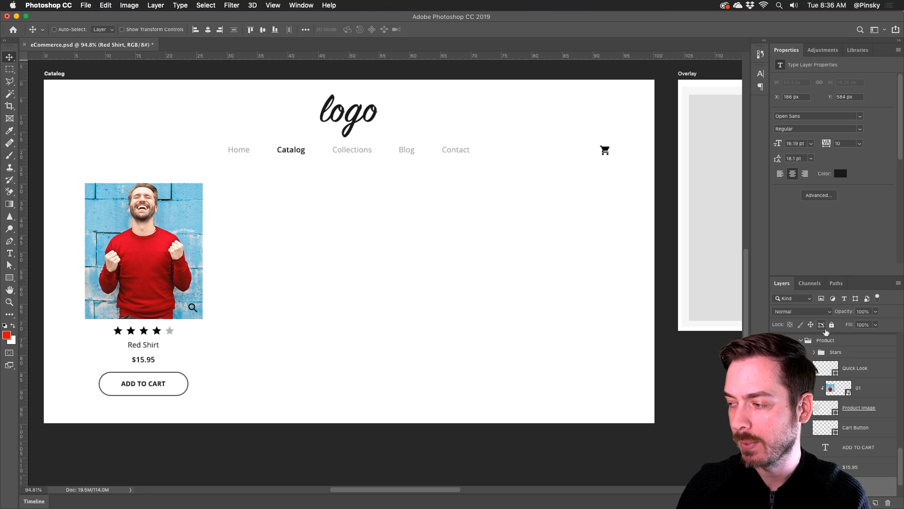
click(826, 340)
drag(106, 231, 246, 231)
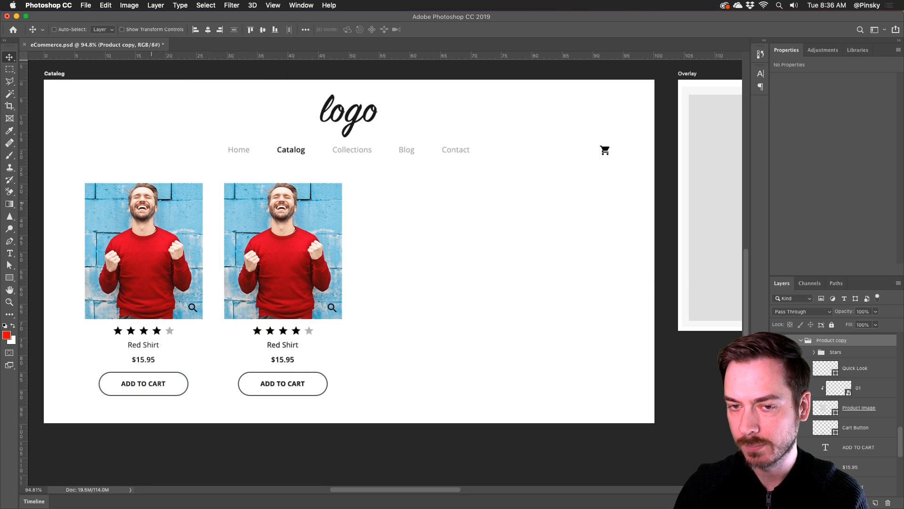
Step: Place 02.jpg above the 01 layer in the Product copy group, scaled to about 306 by 458 px over the second card's photo
super+click(280, 261)
key(super+Tab)
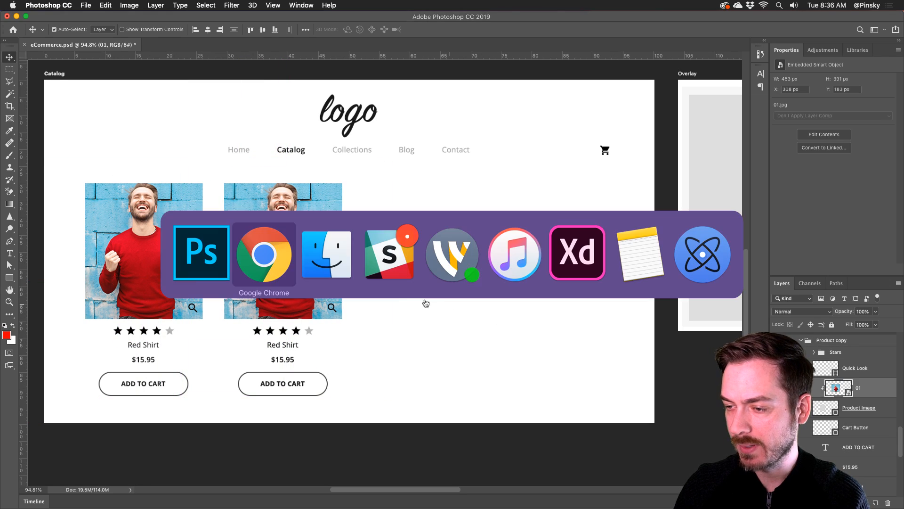
click(322, 258)
click(367, 163)
drag(312, 124, 282, 249)
key(super+Tab)
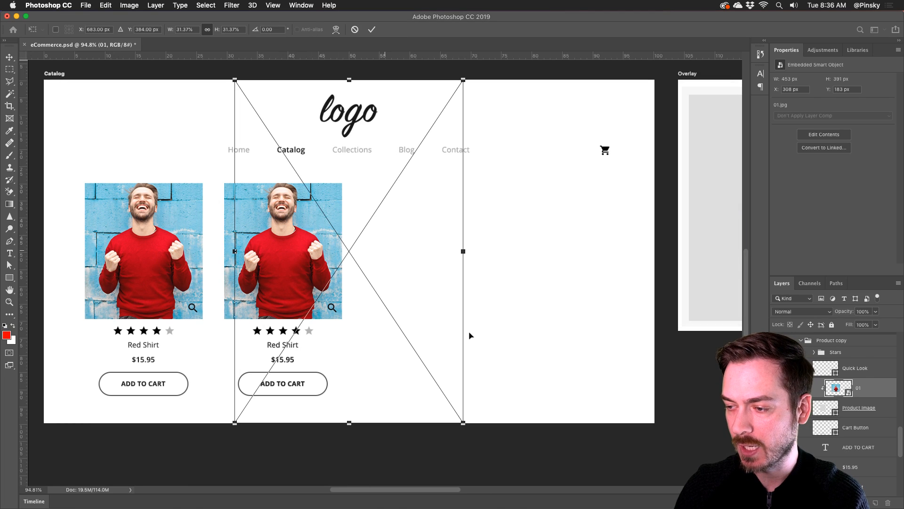
drag(462, 424, 417, 353)
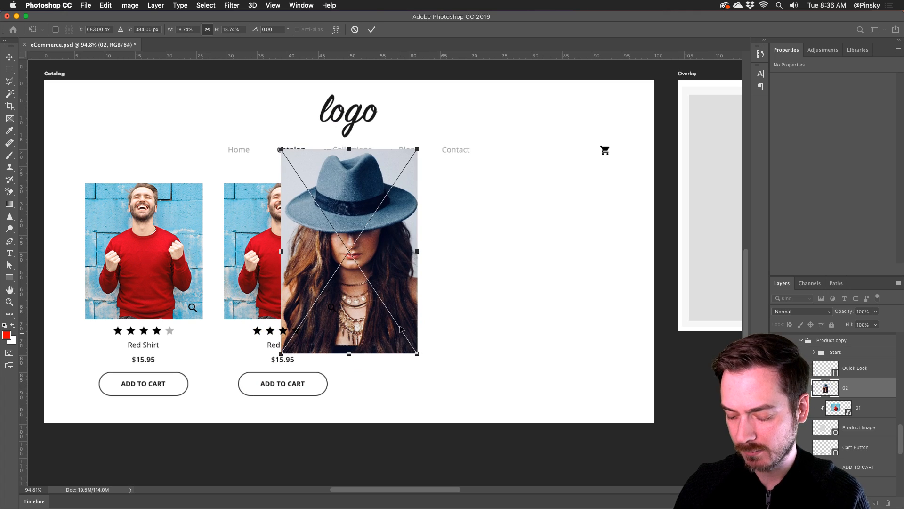
key(Return)
drag(382, 266, 316, 266)
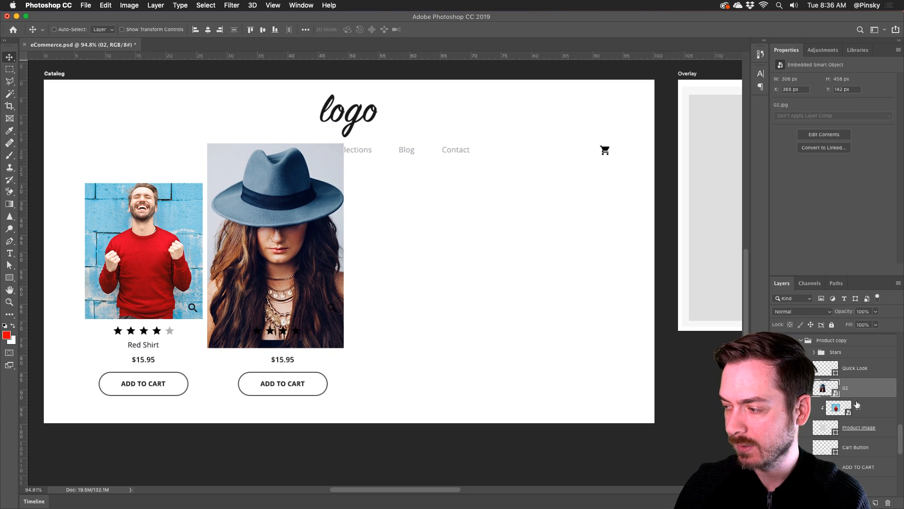
Step: Clip the 02 layer to the Product Image shape in the Product copy group and delete the old 01 layer
alt+click(869, 406)
click(869, 408)
key(BackSpace)
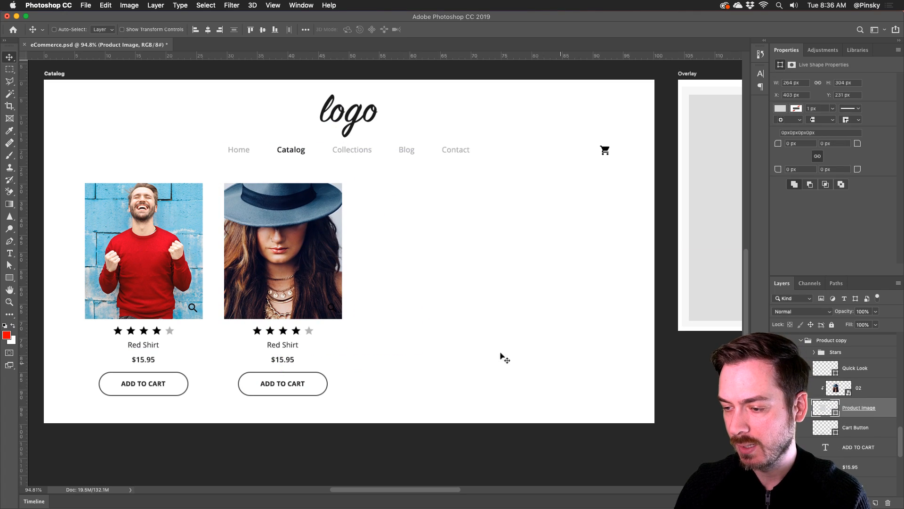
click(854, 341)
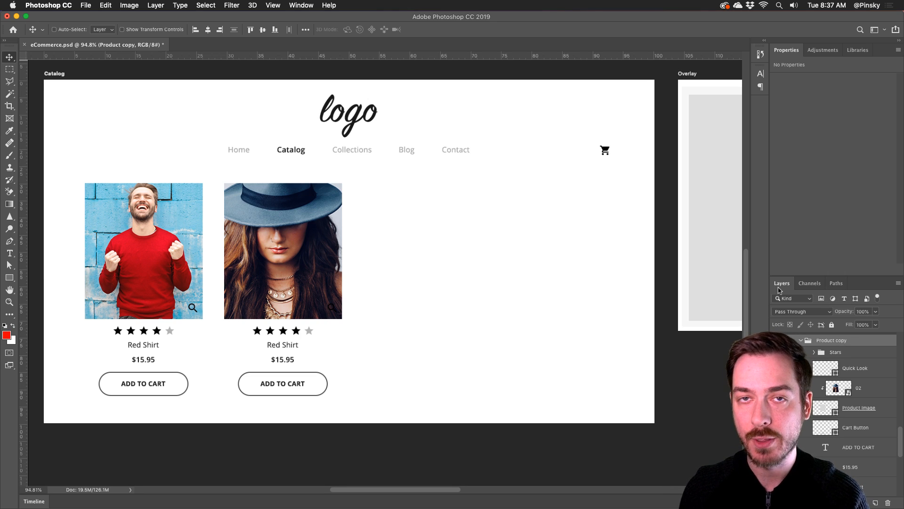
scroll(379, 232, right, 10)
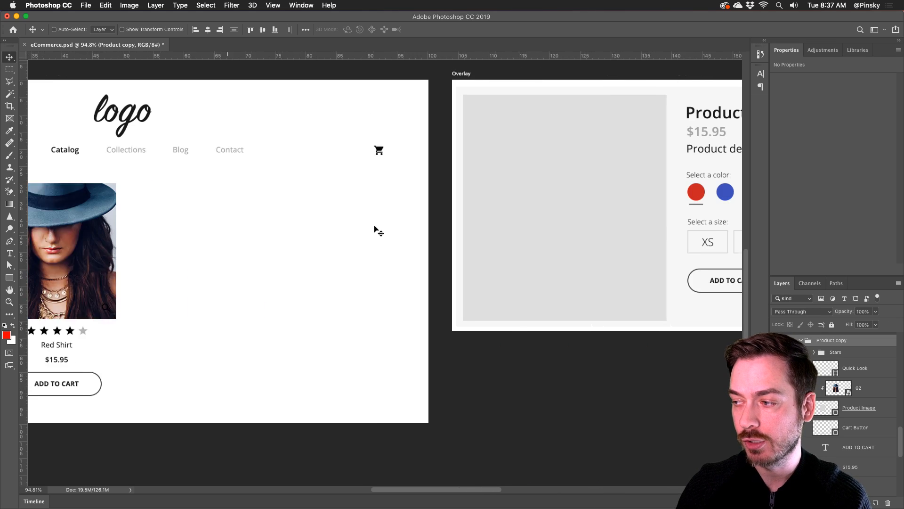
scroll(376, 231, left, 8)
scroll(379, 232, left, 5)
scroll(379, 232, right, 7)
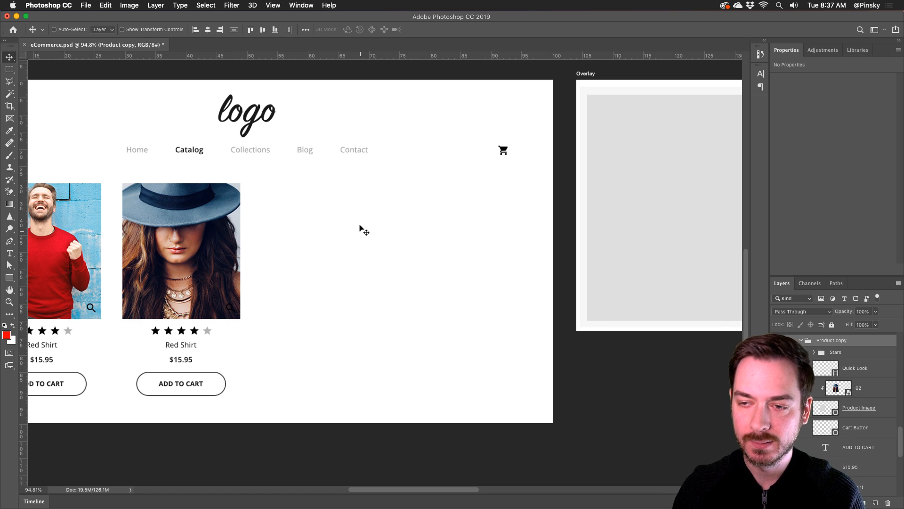
drag(123, 167, 261, 298)
key(super+r)
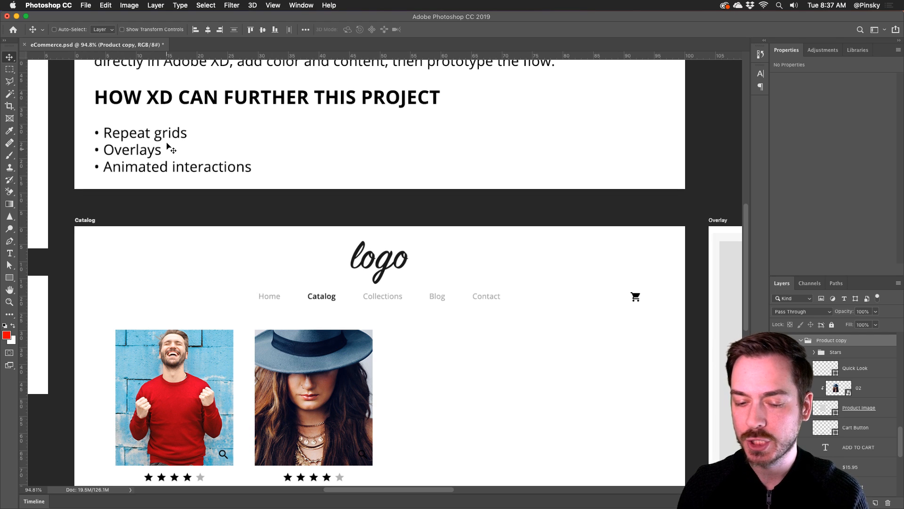
Step: Switch to Finder, preview eCommerce.psd in the Day 1 - eCommerce folder and open it in Adobe XD at full window size
key(super+Tab)
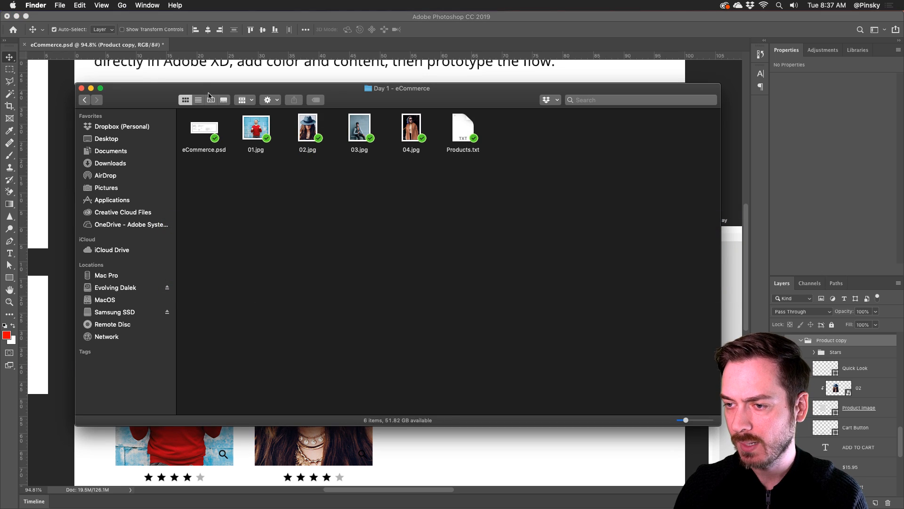
click(210, 131)
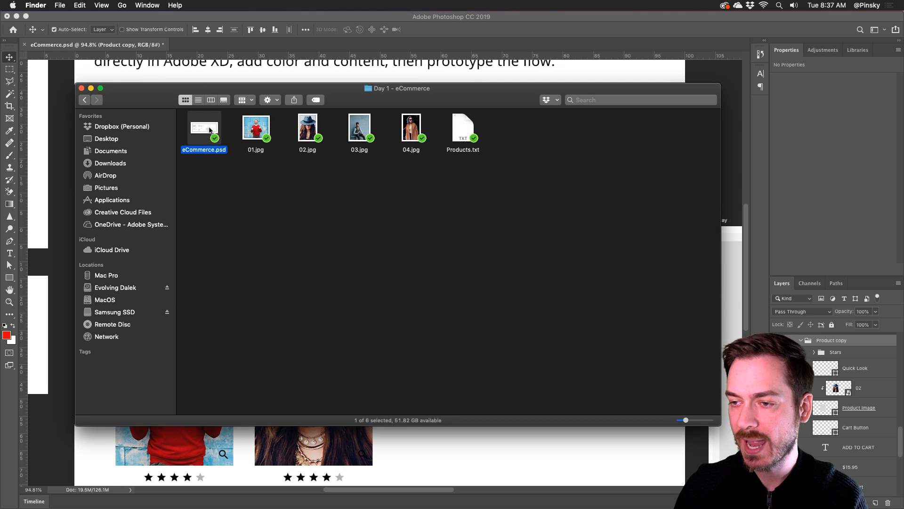
key(space)
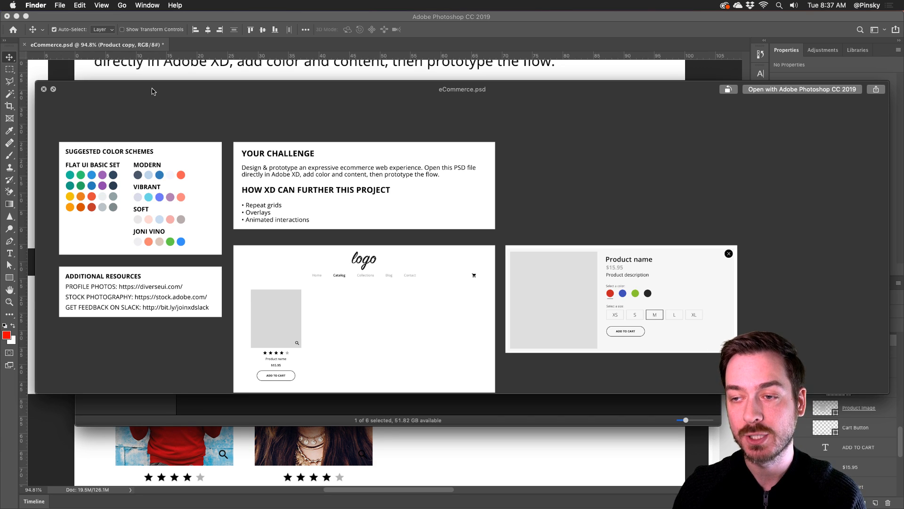
key(space)
drag(207, 131, 419, 489)
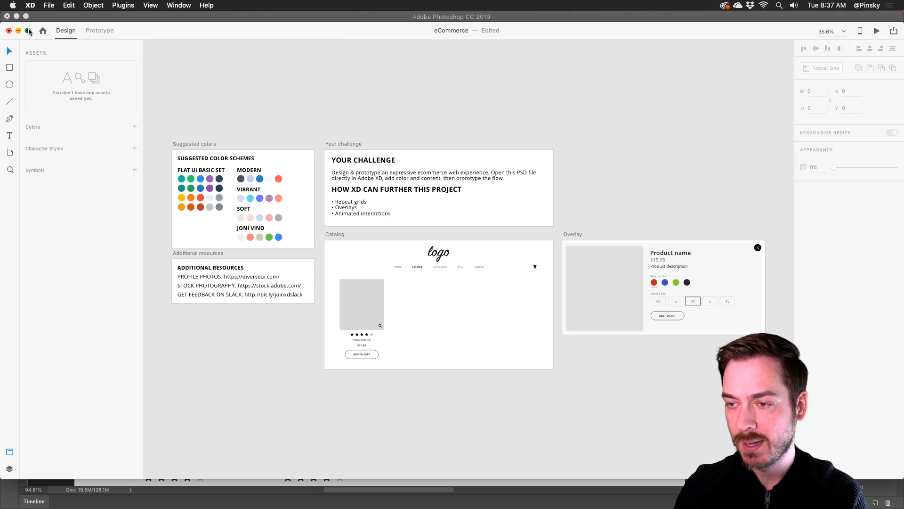
click(28, 30)
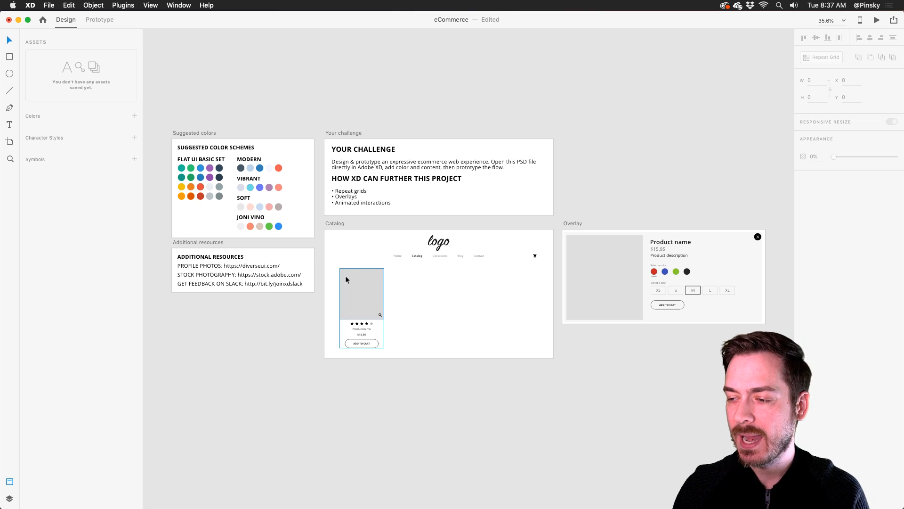
Step: Inspect individual swatches of the Flat UI Basic Set on the Suggested colors artboard
scroll(357, 278, up, 8)
drag(265, 149, 521, 270)
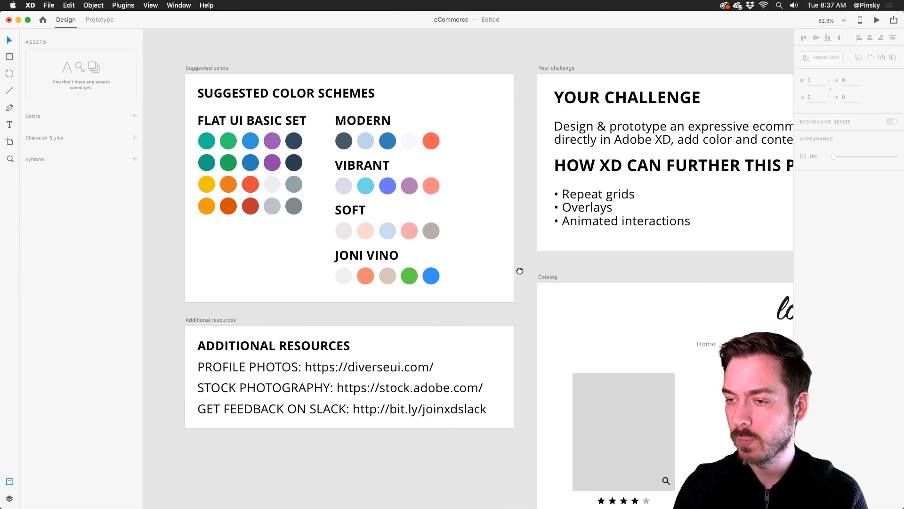
click(193, 120)
double_click(193, 116)
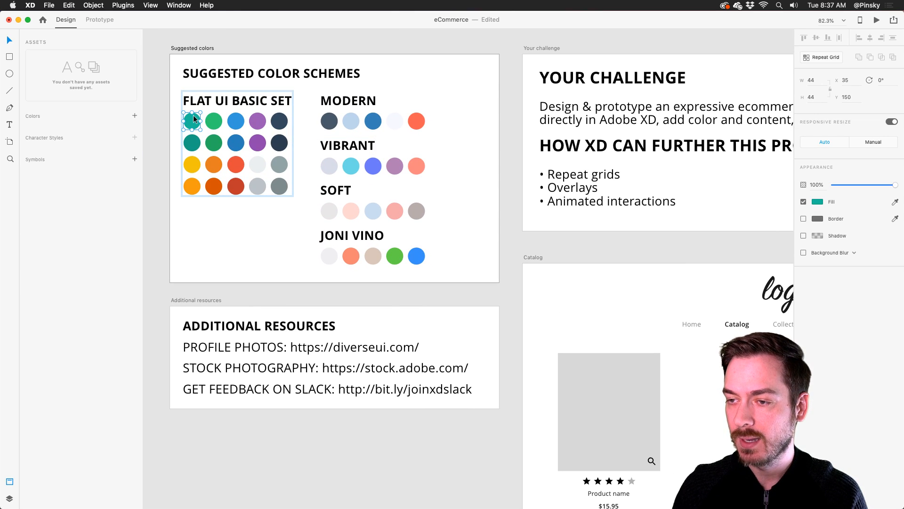
click(214, 119)
click(236, 119)
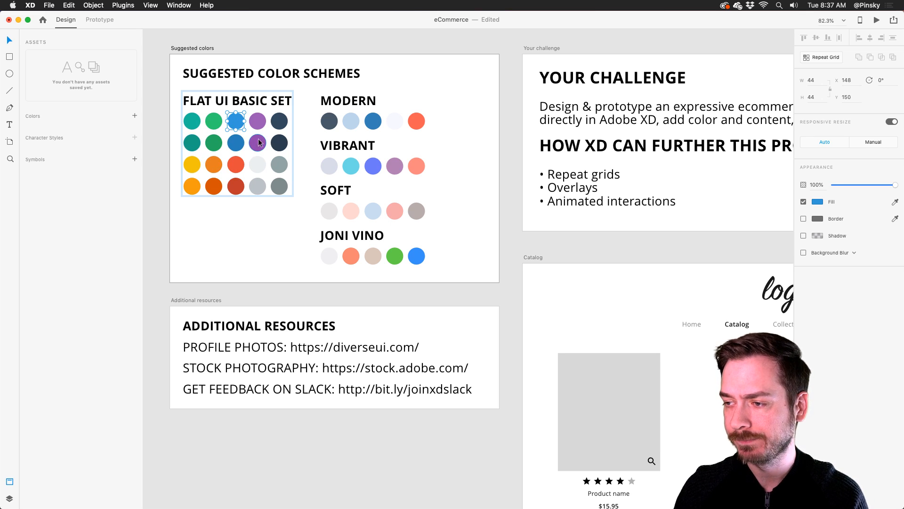
Step: Select all five swatches of the Vibrant scheme and add their colors to the document's assets
click(332, 167)
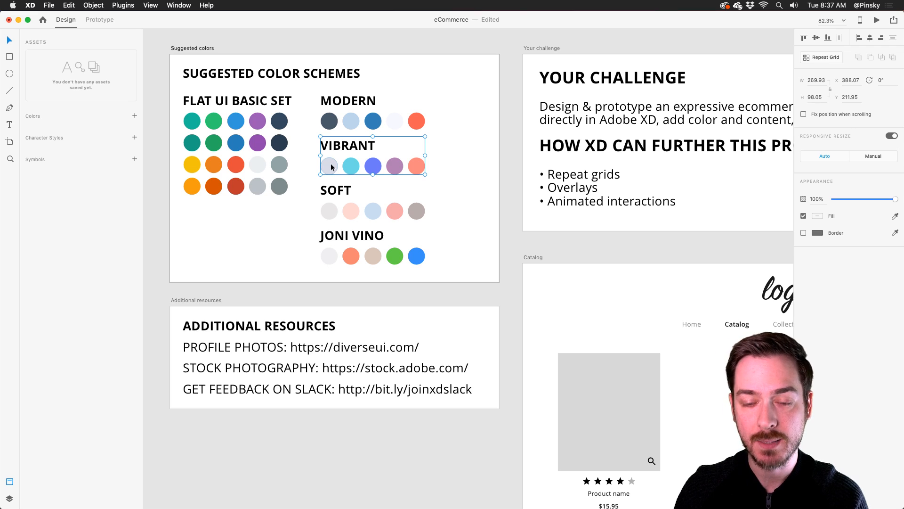
double_click(331, 167)
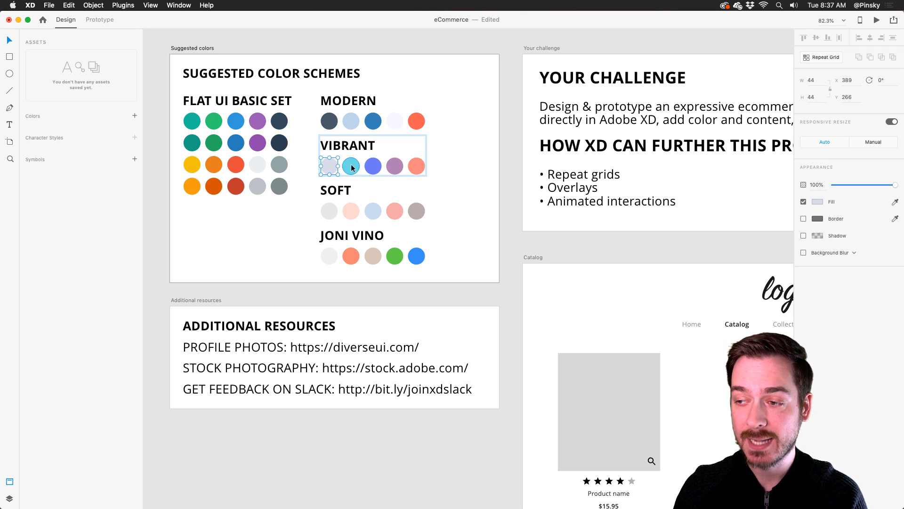
shift+click(352, 167)
shift+click(372, 166)
shift+click(396, 166)
shift+click(410, 166)
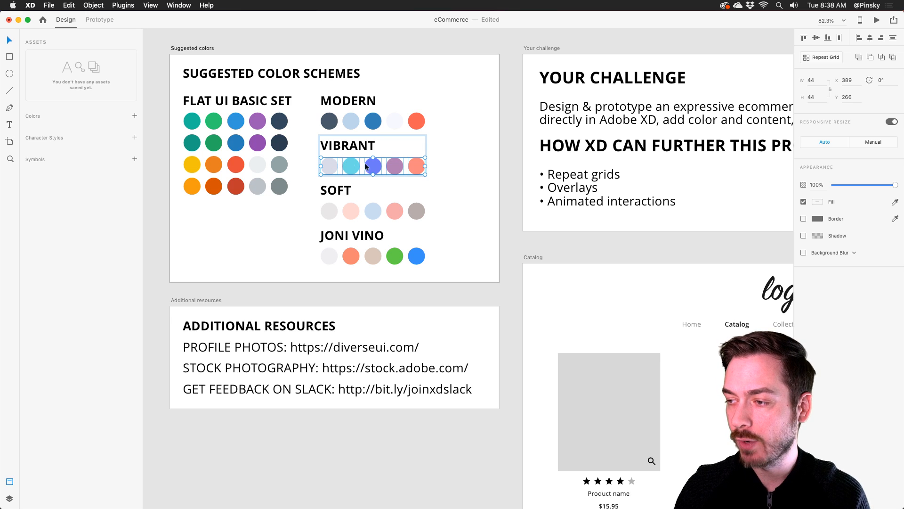
click(135, 117)
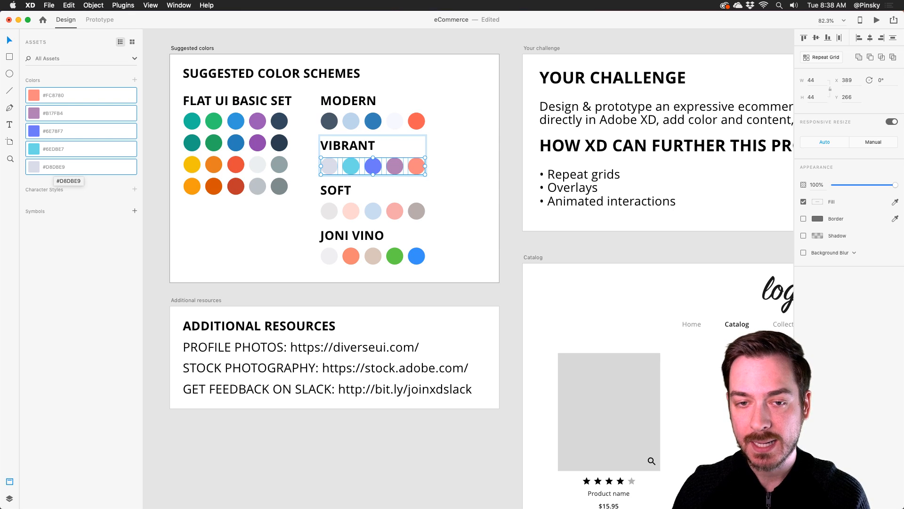
key(super+Tab)
key(super+Tab)
key(super+Tab)
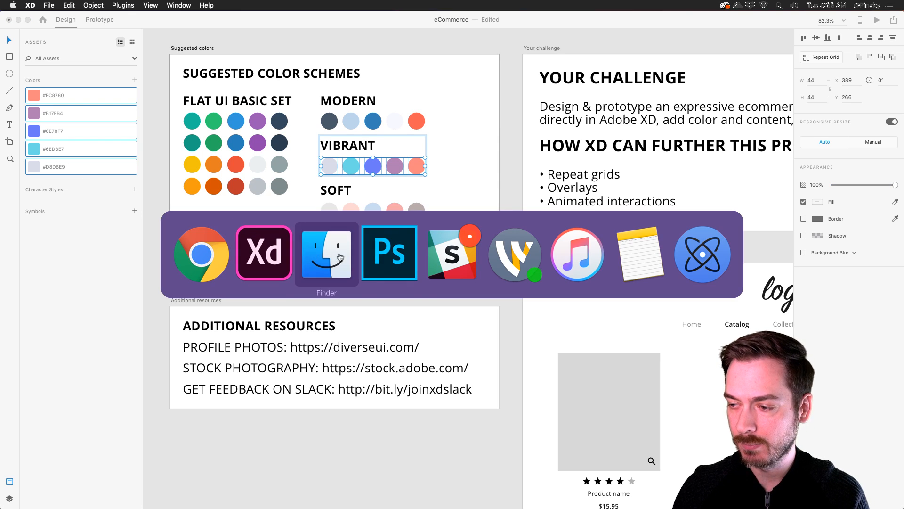
key(super+Tab)
key(super+Tab)
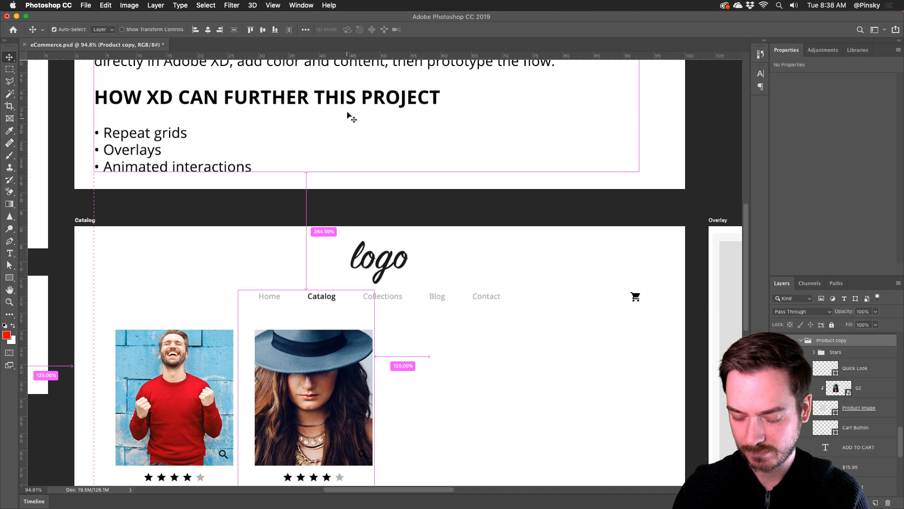
key(super+Tab)
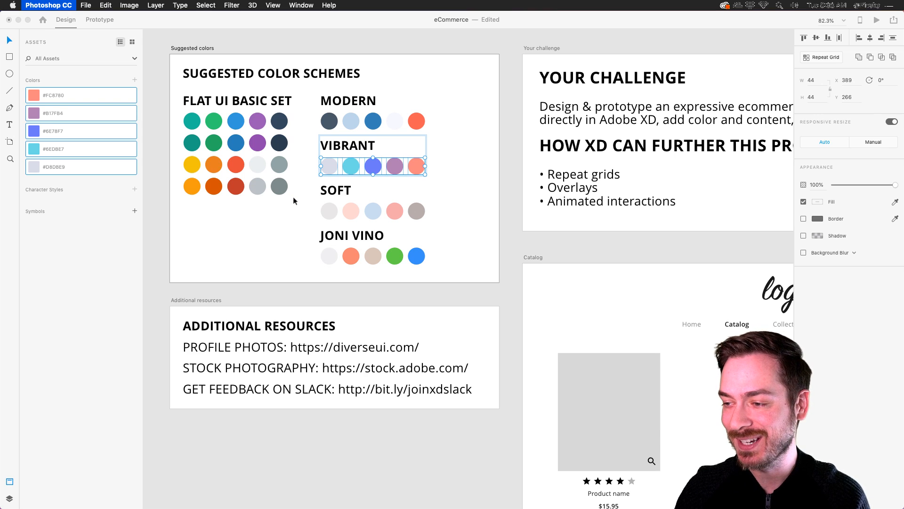
click(335, 168)
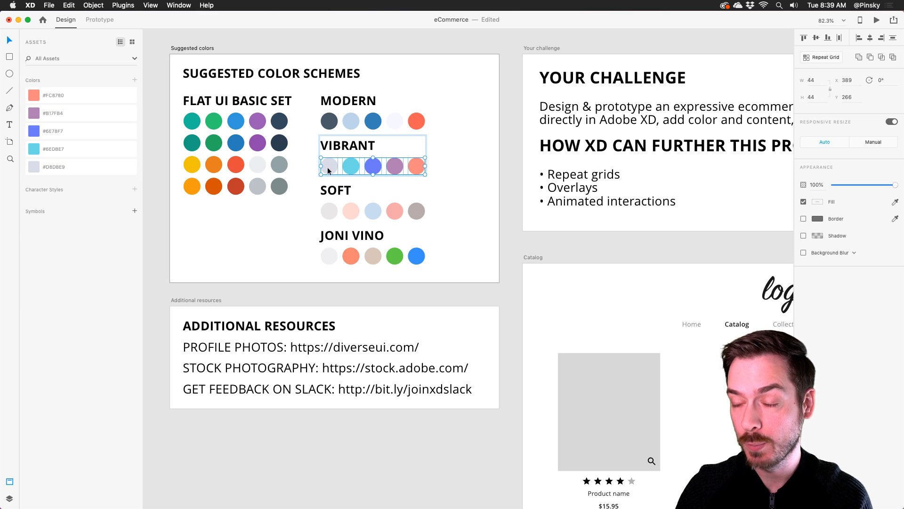
Step: Convert the Product group on the Catalog artboard into a Repeat Grid
drag(657, 207, 323, 89)
scroll(323, 89, down, 4)
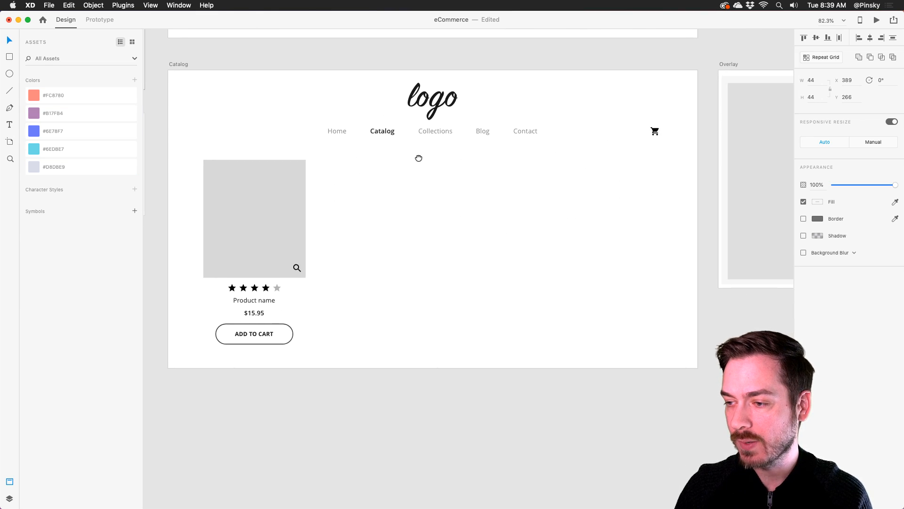
click(264, 250)
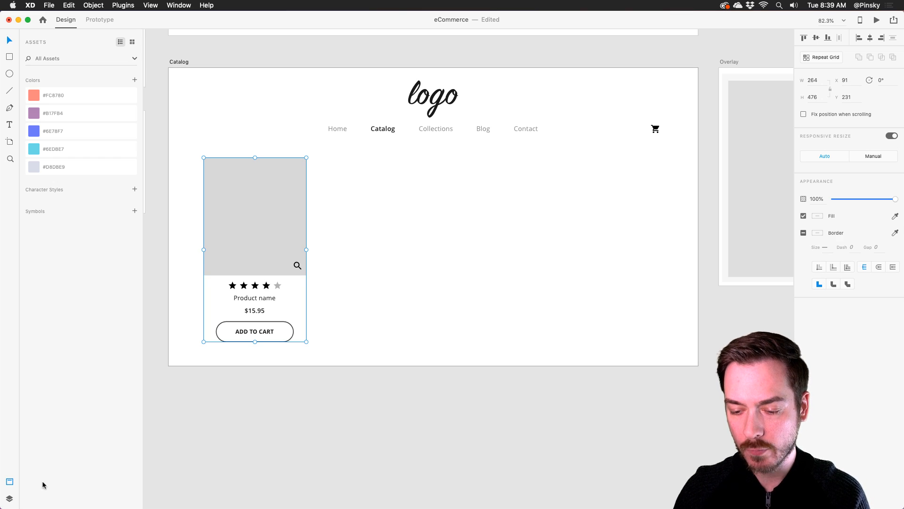
click(11, 499)
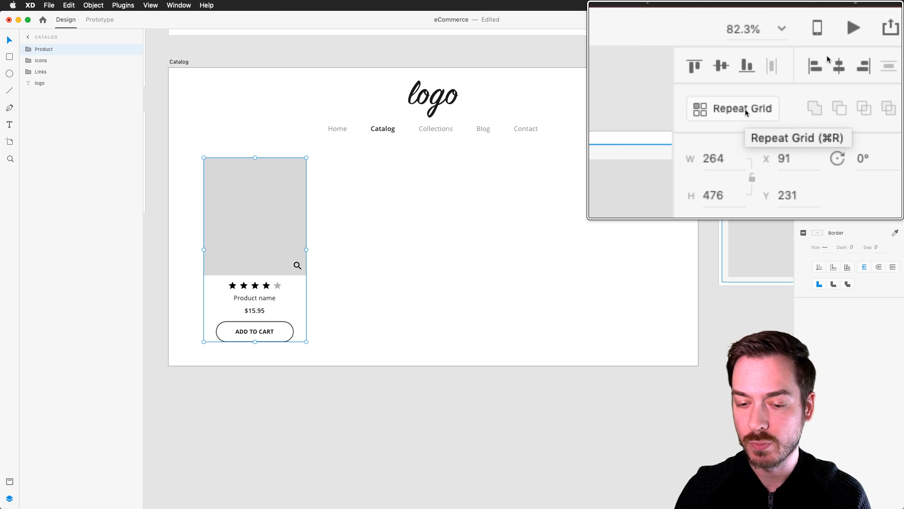
click(827, 57)
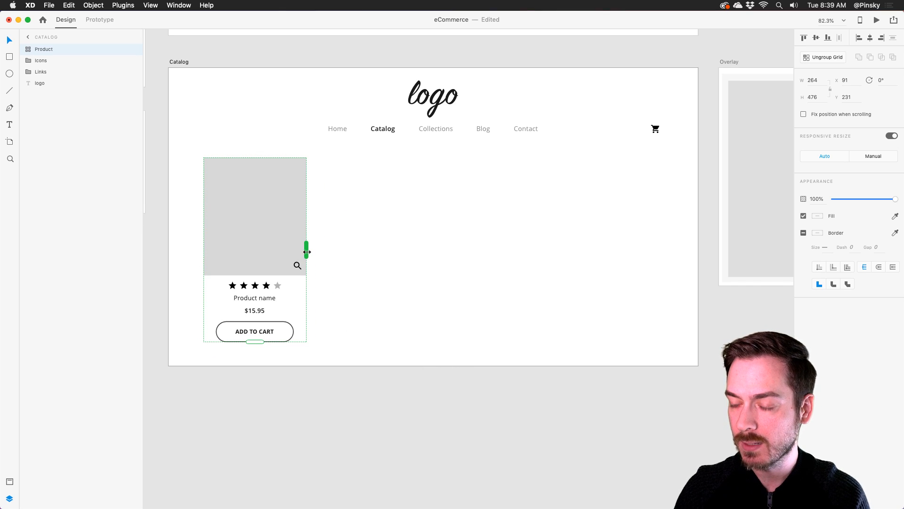
Step: Extend the repeat grid to a row of four product cards, about 1130 by 483 px, and move it to about X 109, Y 224
drag(311, 250, 638, 240)
mouse_move(426, 341)
mouse_down()
mouse_move(422, 451)
mouse_move(428, 345)
mouse_up()
drag(531, 236, 495, 220)
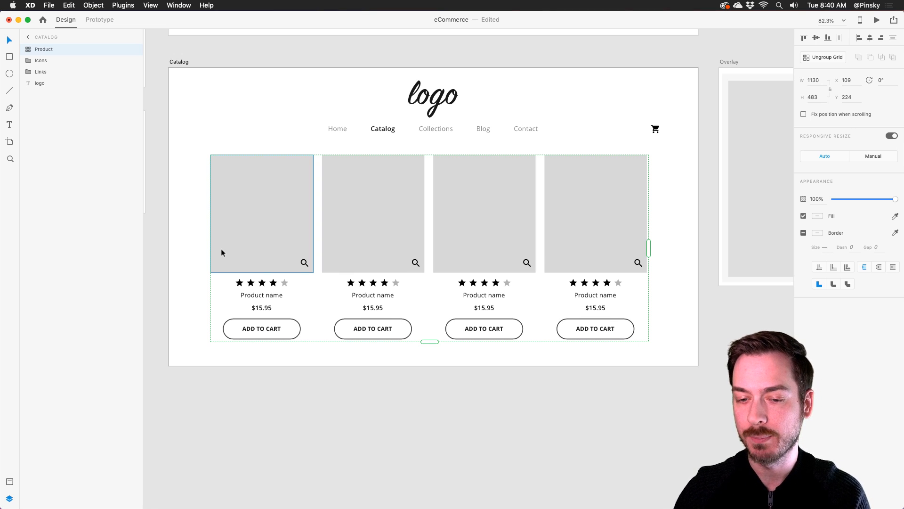
Step: Switch to Finder and place 01.jpg to 04.jpg from the Day 1 - eCommerce folder into the repeat grid's product image placeholders
key(super+Tab)
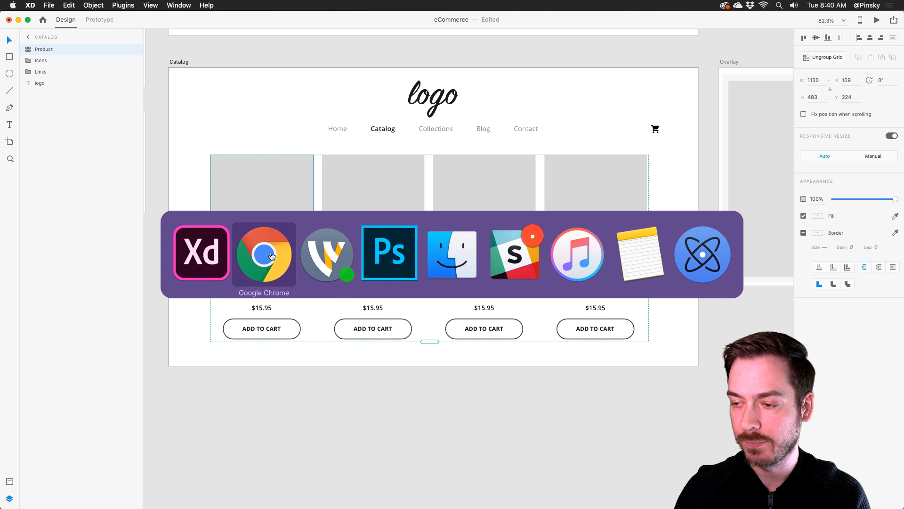
click(435, 253)
drag(421, 100, 499, 126)
drag(491, 194, 344, 148)
click(583, 205)
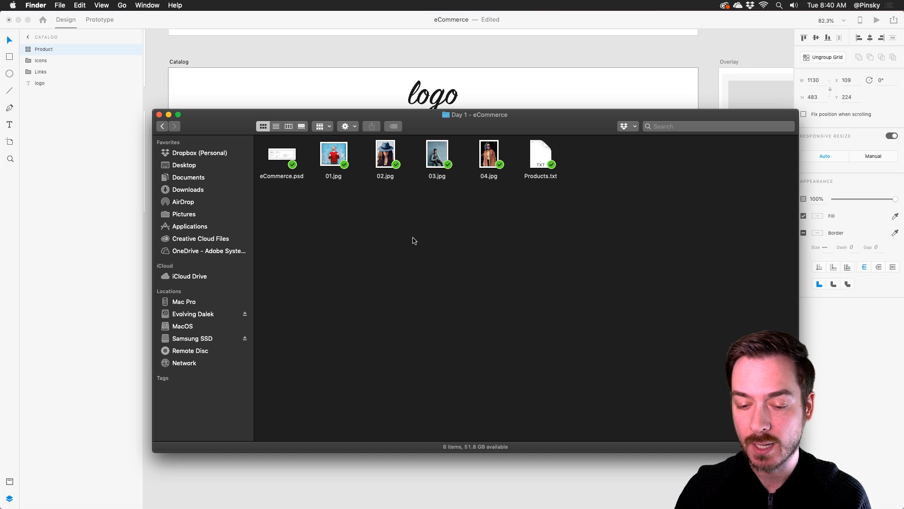
drag(501, 213, 326, 194)
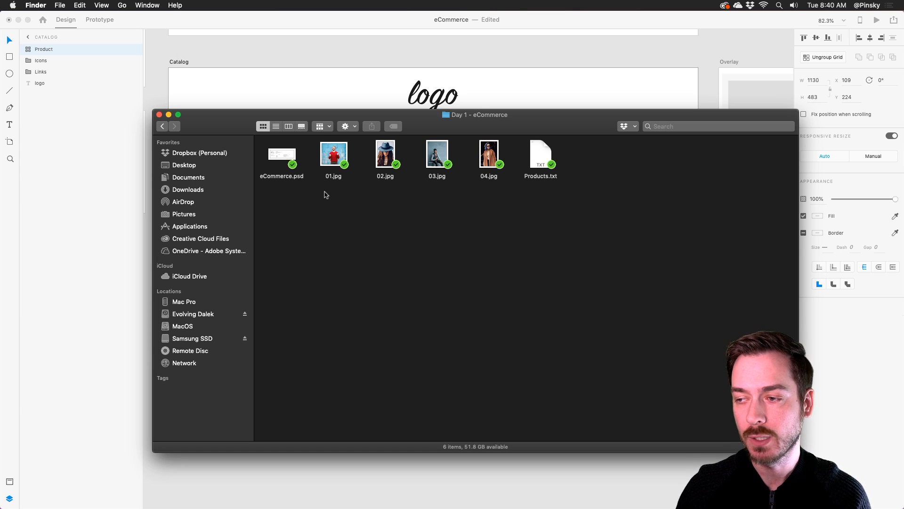
drag(475, 123, 497, 137)
drag(521, 205, 336, 149)
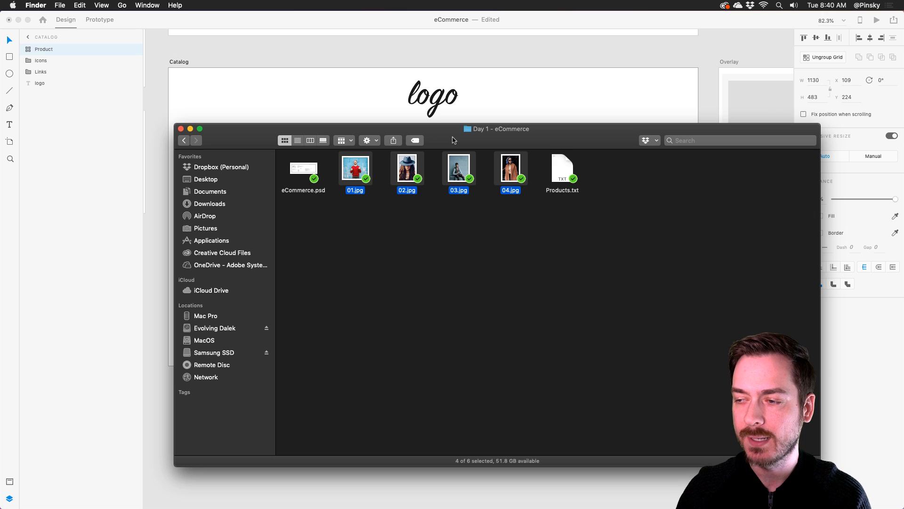
drag(454, 140, 571, 277)
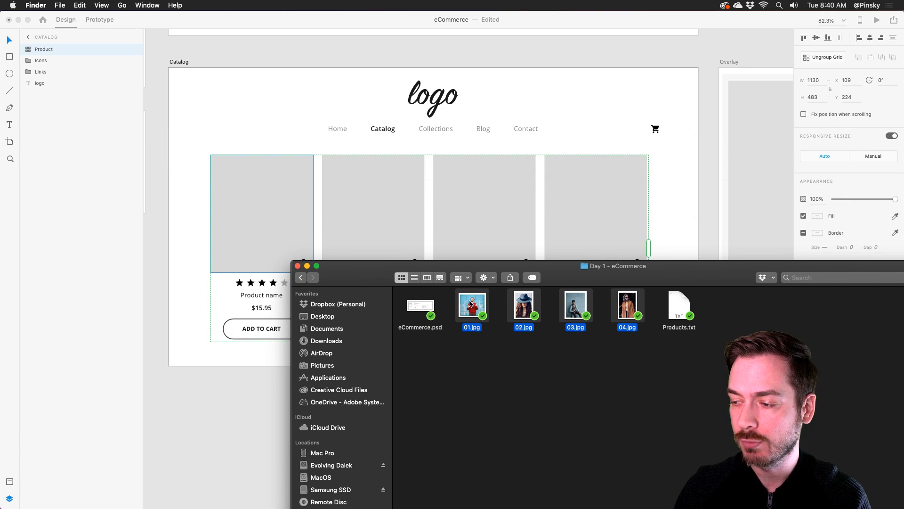
drag(468, 305, 264, 204)
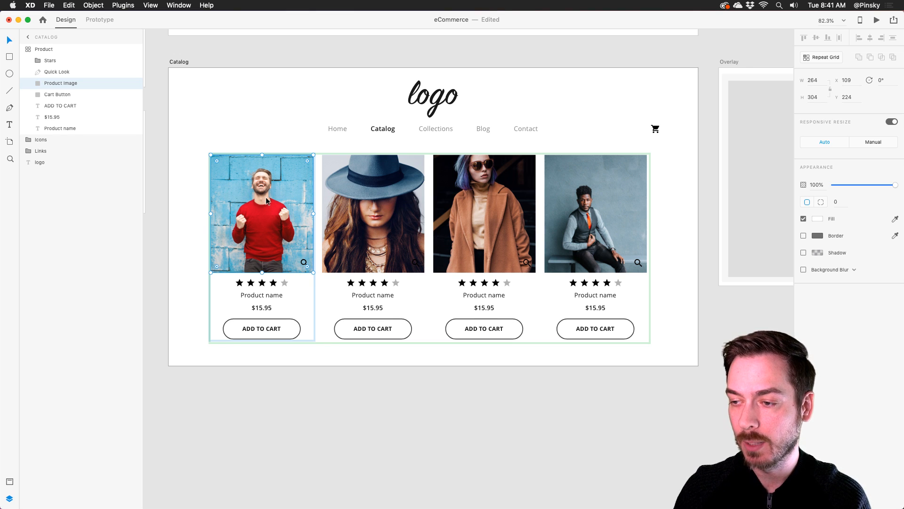
Step: Enlarge the first card's photo within its frame and shift the third card's photo down so the head is uncropped
double_click(266, 201)
drag(330, 155, 356, 141)
drag(293, 195, 291, 196)
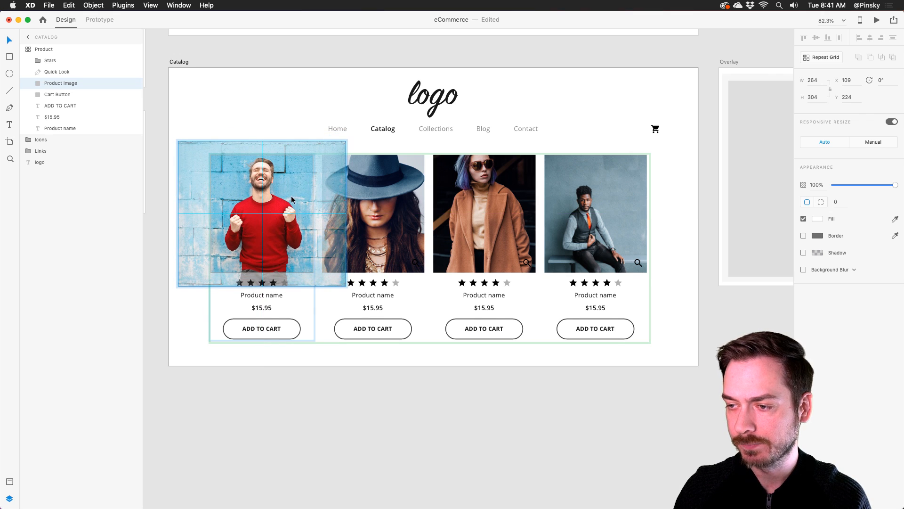
click(384, 188)
double_click(475, 192)
mouse_move(493, 185)
mouse_down()
mouse_move(494, 199)
mouse_move(494, 191)
mouse_up()
Step: Enlarge the fourth card's photo within its frame and reposition it so the seated man fills the image area
double_click(621, 188)
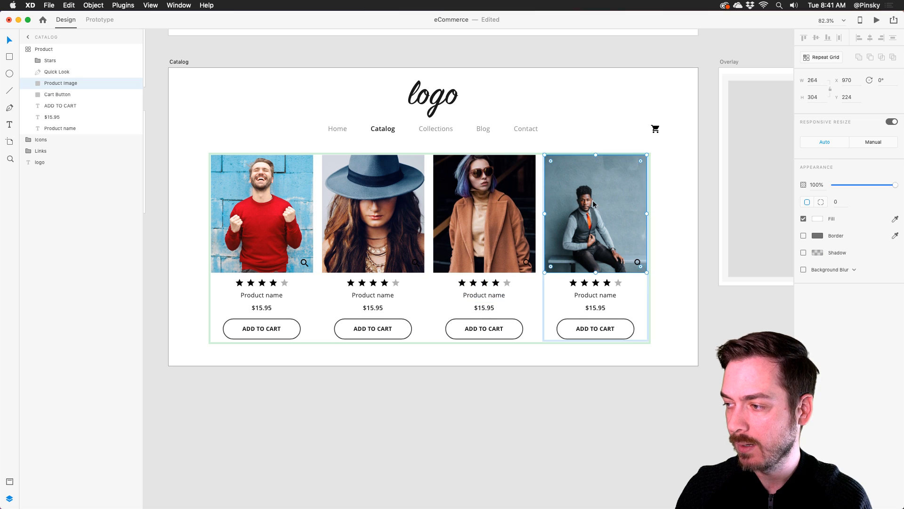
drag(648, 149, 678, 118)
drag(588, 210, 594, 194)
click(518, 83)
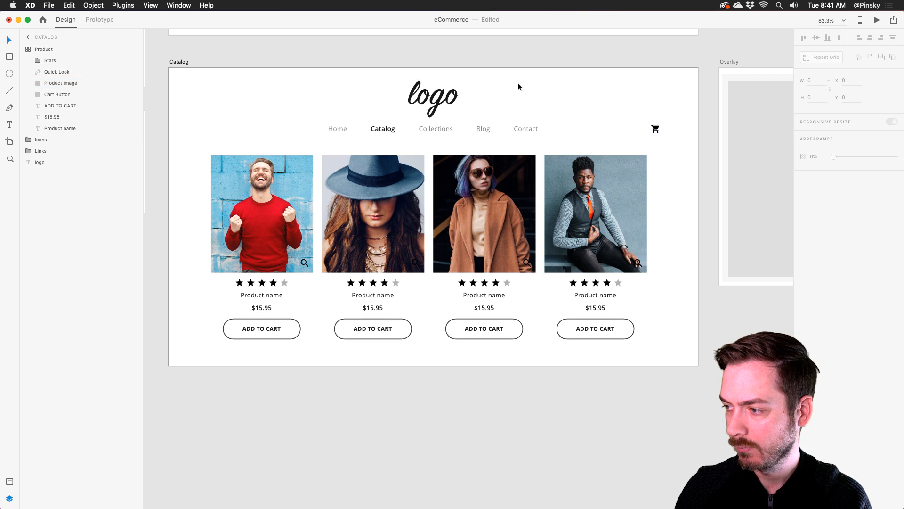
double_click(583, 196)
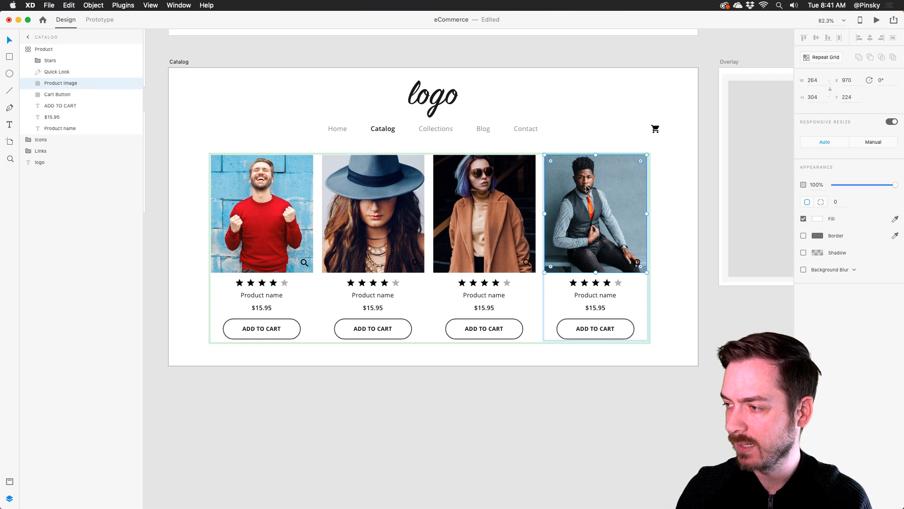
double_click(586, 189)
click(492, 82)
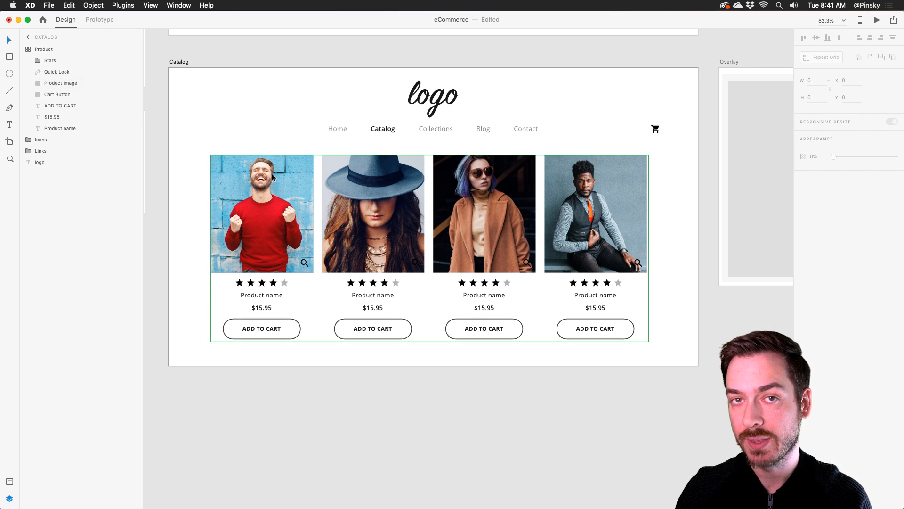
Step: Switch to Finder, preview Products.txt and apply it to the Product name text to fill in each card's name
key(super+Tab)
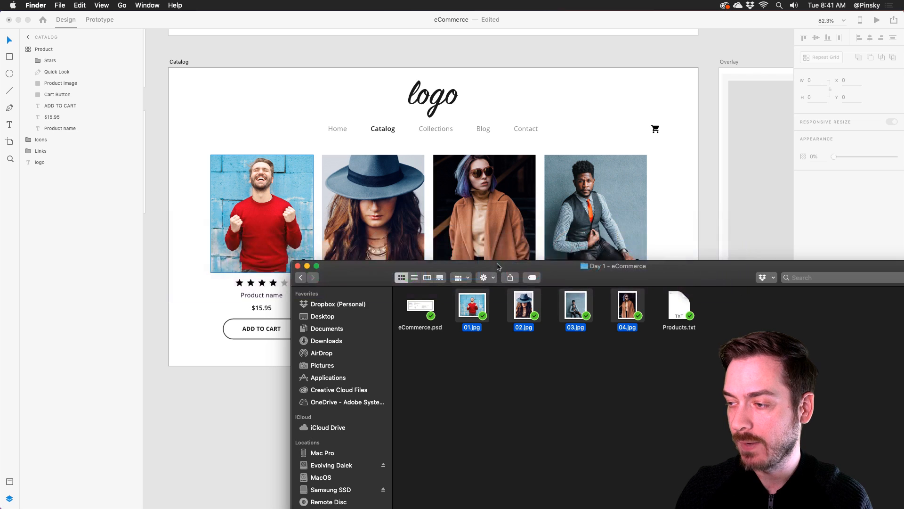
click(678, 306)
key(space)
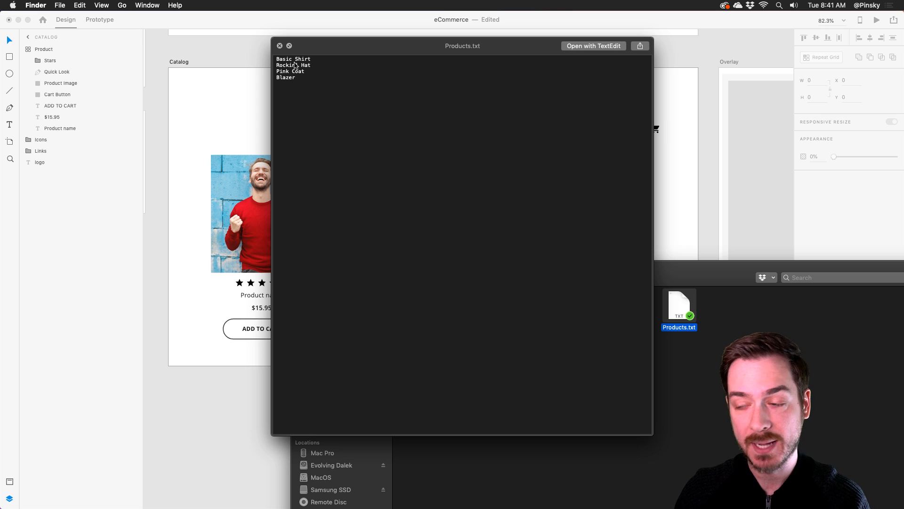
key(space)
drag(681, 305, 262, 295)
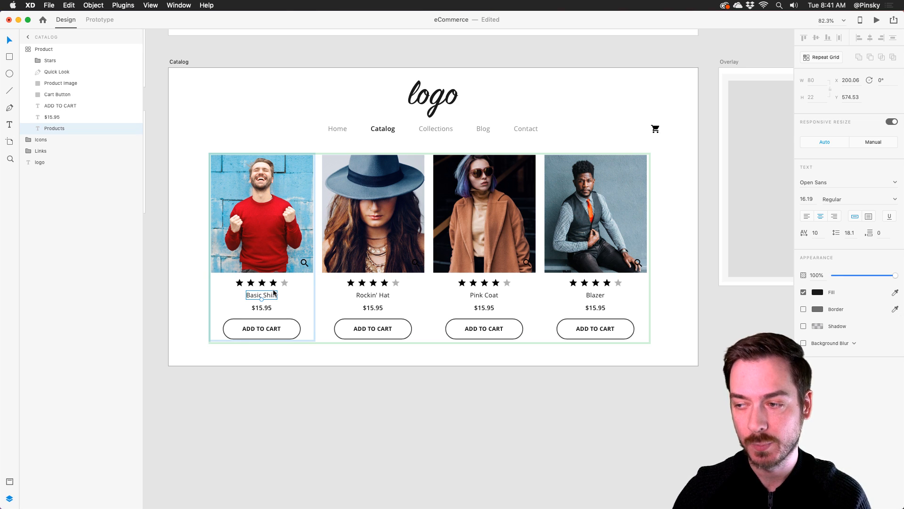
Step: Move the first card's Quick Look icon up to the upper-right corner of its product image, at X 341, Y 235
scroll(390, 230, up, 1)
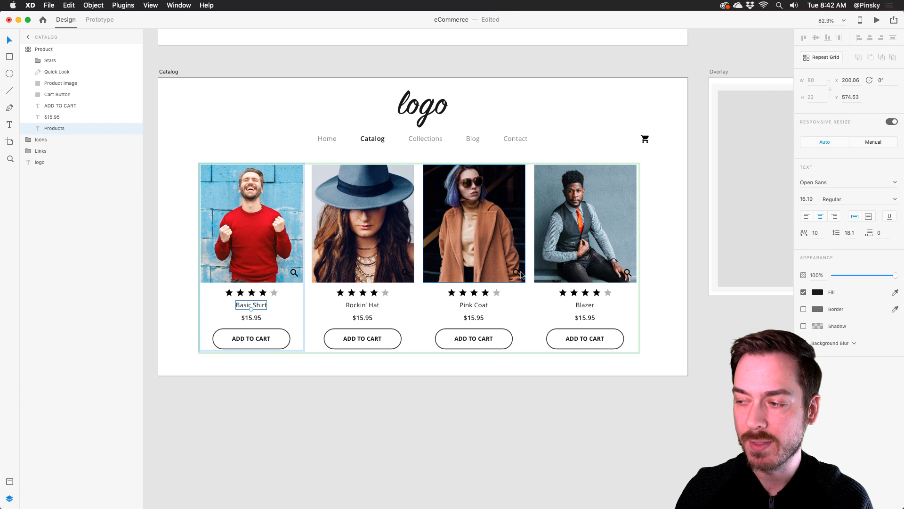
click(297, 274)
click(291, 276)
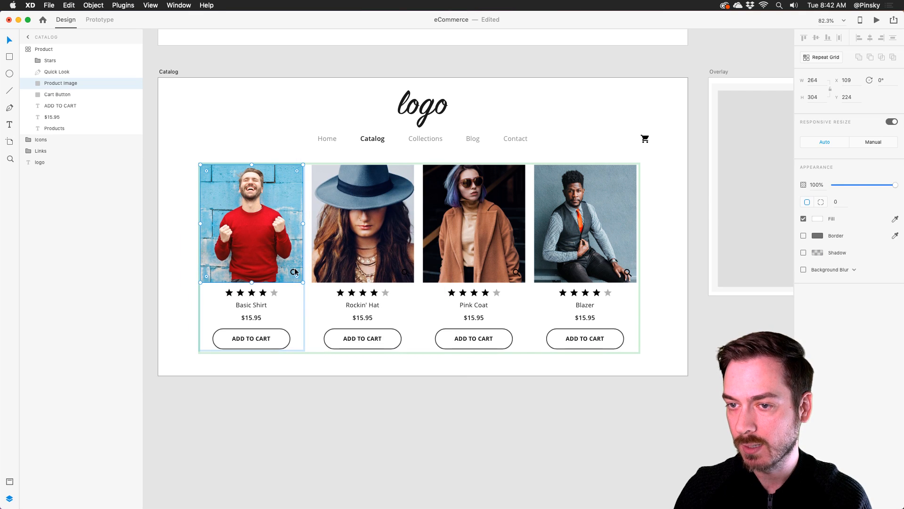
click(73, 70)
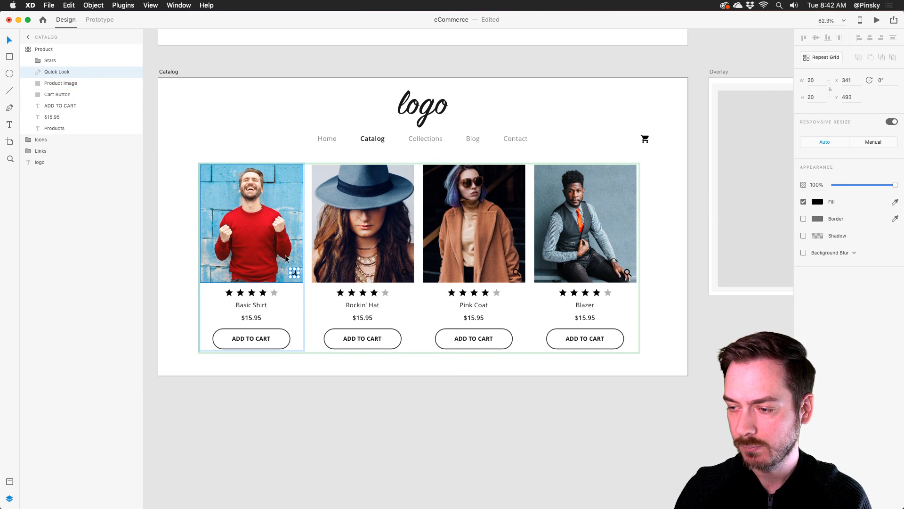
drag(295, 274, 294, 173)
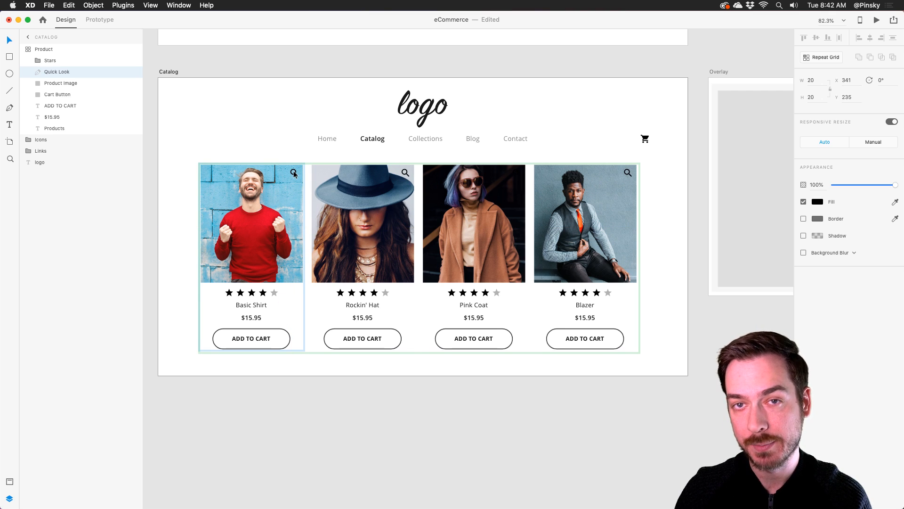
drag(293, 172, 293, 172)
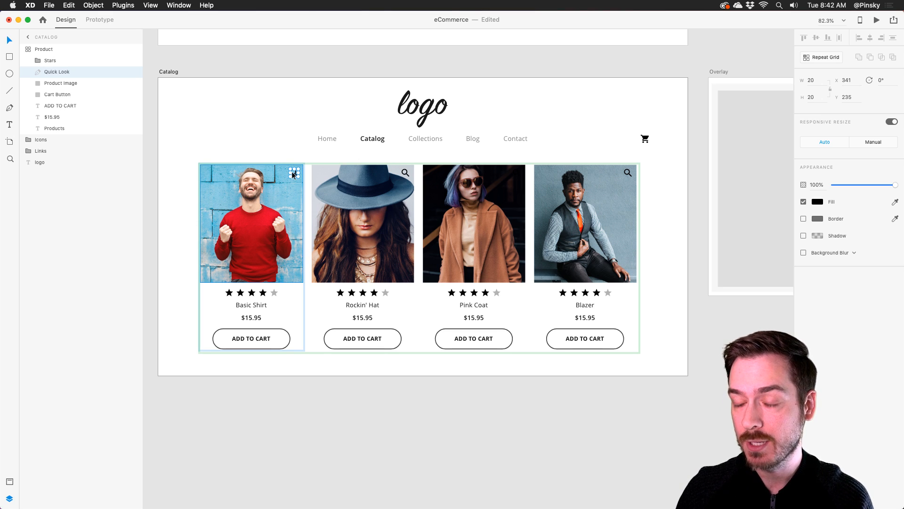
Step: Try several of the saved asset colors as the Quick Look icon's fill
click(818, 202)
click(893, 469)
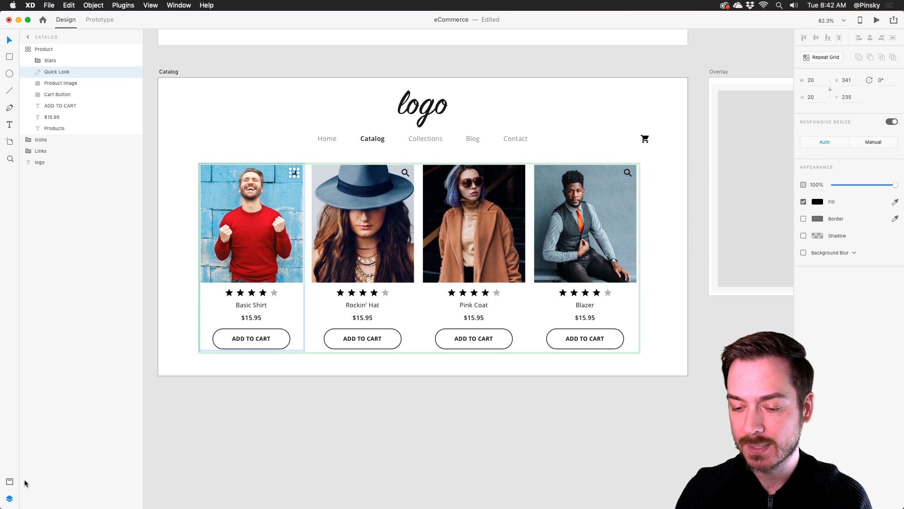
click(9, 481)
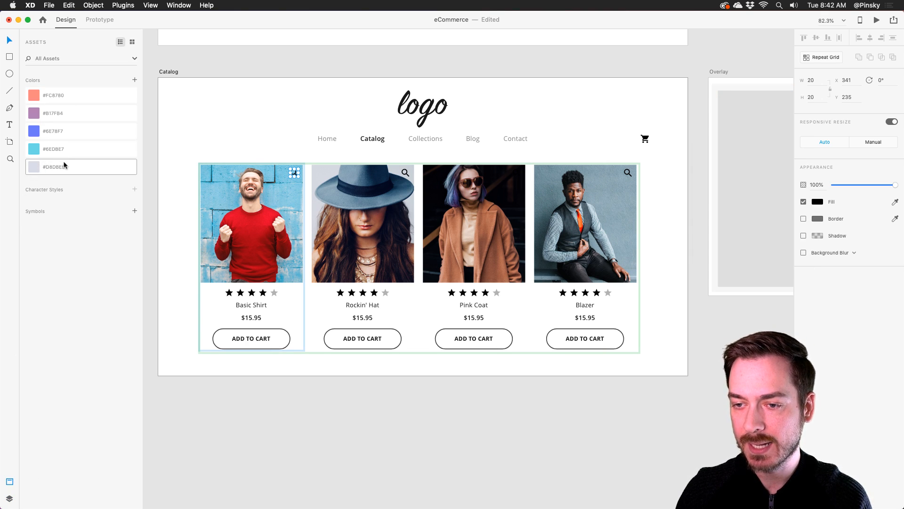
click(77, 166)
click(73, 96)
click(73, 132)
click(74, 148)
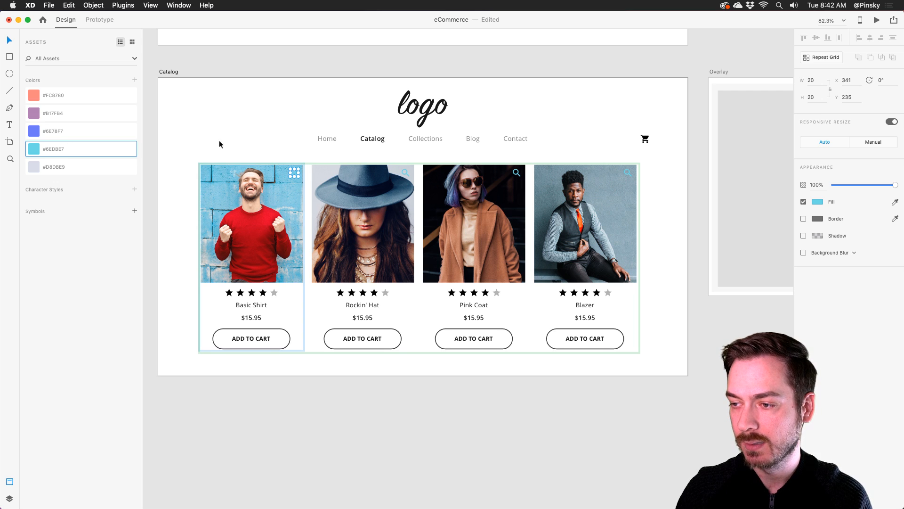
click(65, 165)
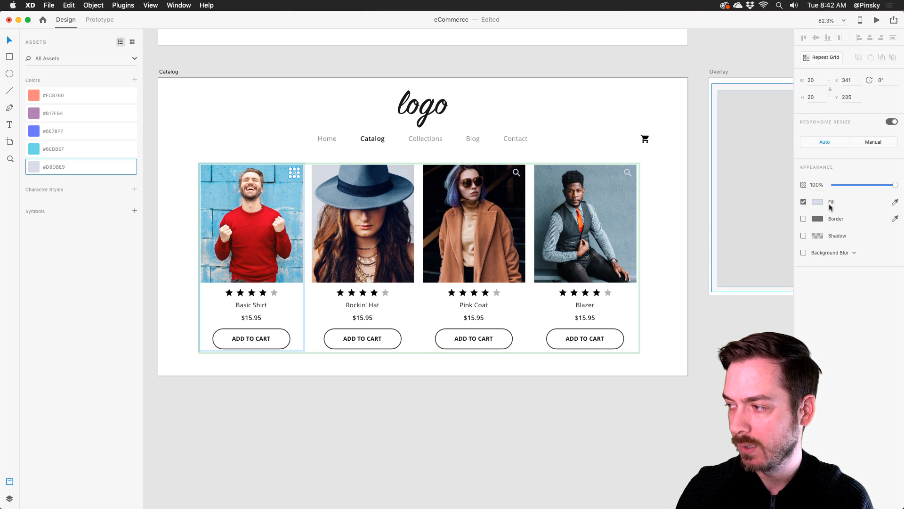
Step: Set the Quick Look icon's fill to white (#FFFFFF) and add that color to the document's assets
click(821, 202)
drag(733, 183, 681, 133)
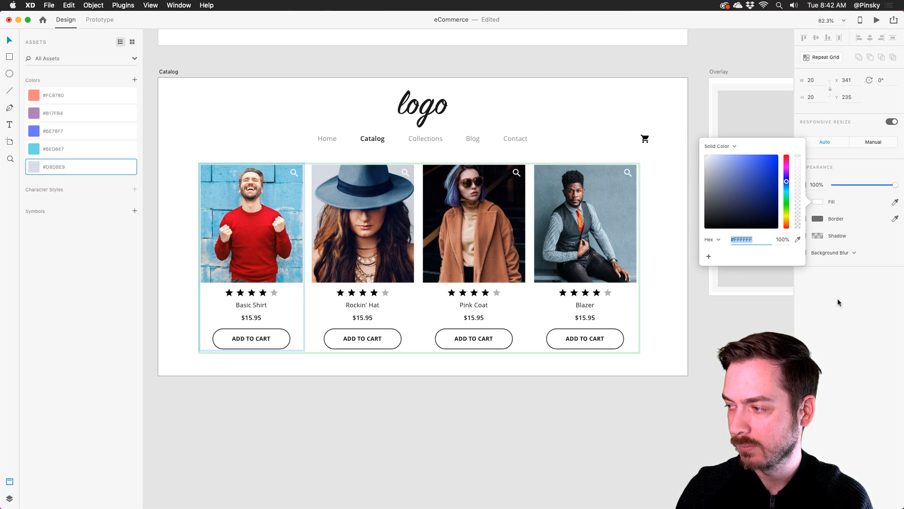
click(837, 302)
click(134, 80)
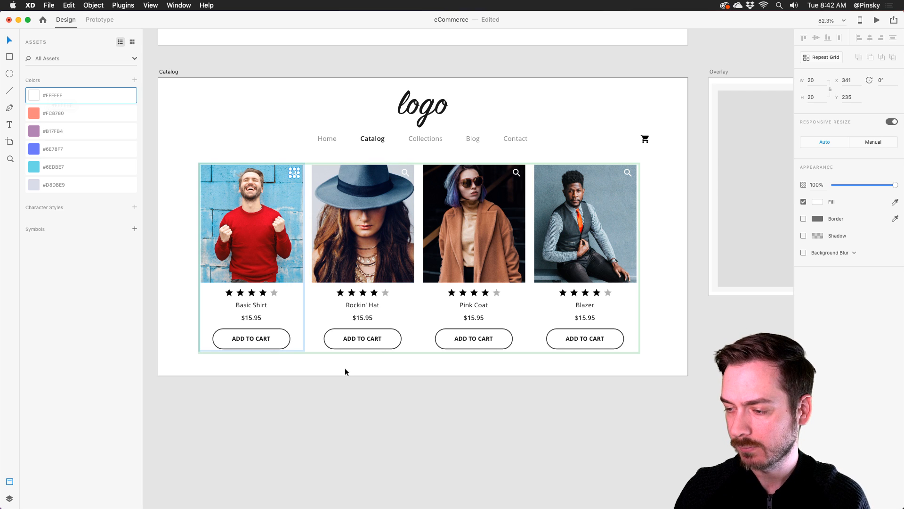
Step: Examine the product details layout on the Overlay artboard and the Quick Look icons on the Catalog artboard
scroll(434, 278, up, 3)
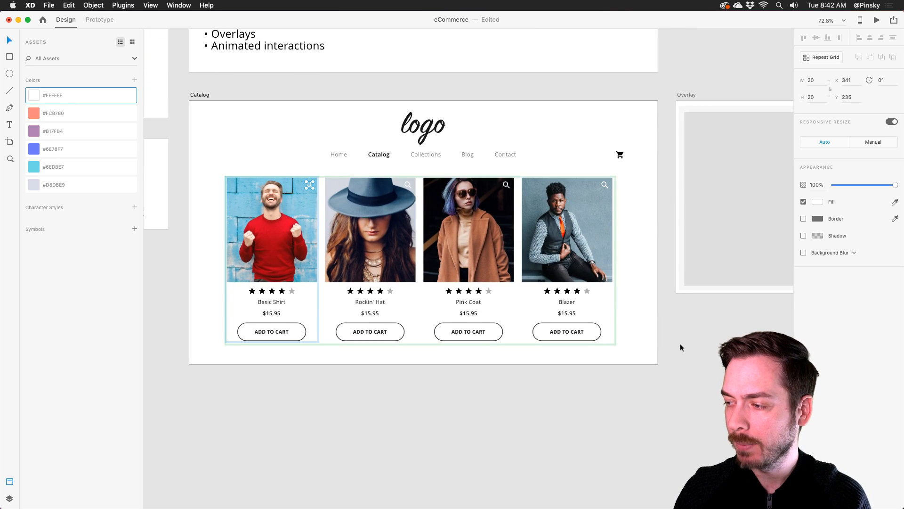
click(681, 343)
drag(612, 285, 358, 277)
drag(586, 253, 455, 260)
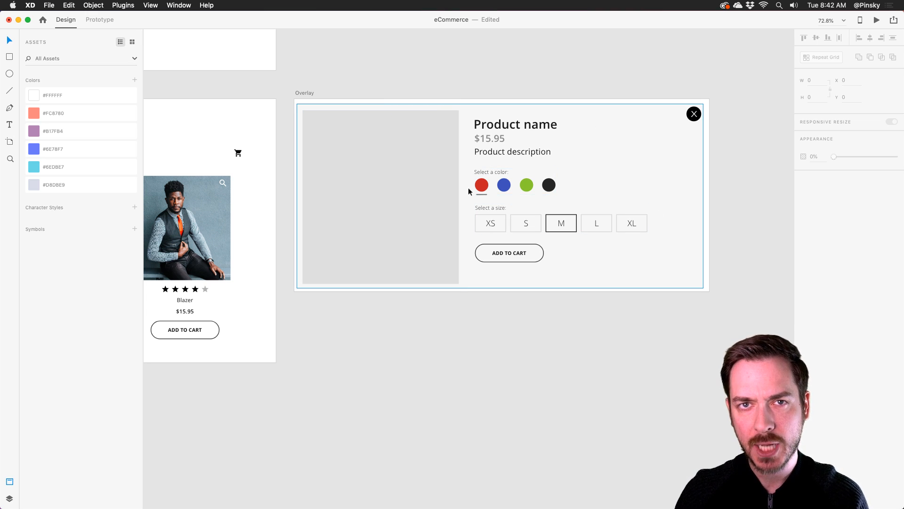
drag(238, 155, 566, 149)
scroll(257, 182, up, 5)
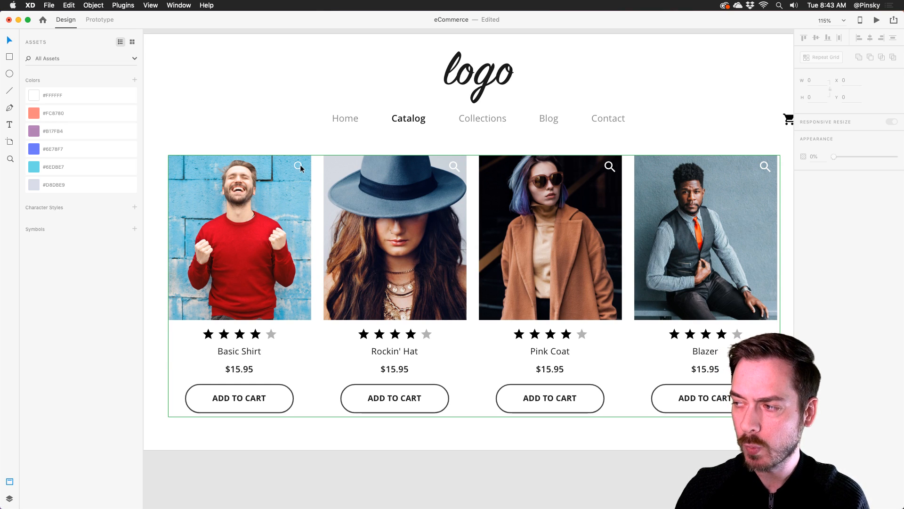
scroll(300, 168, down, 3)
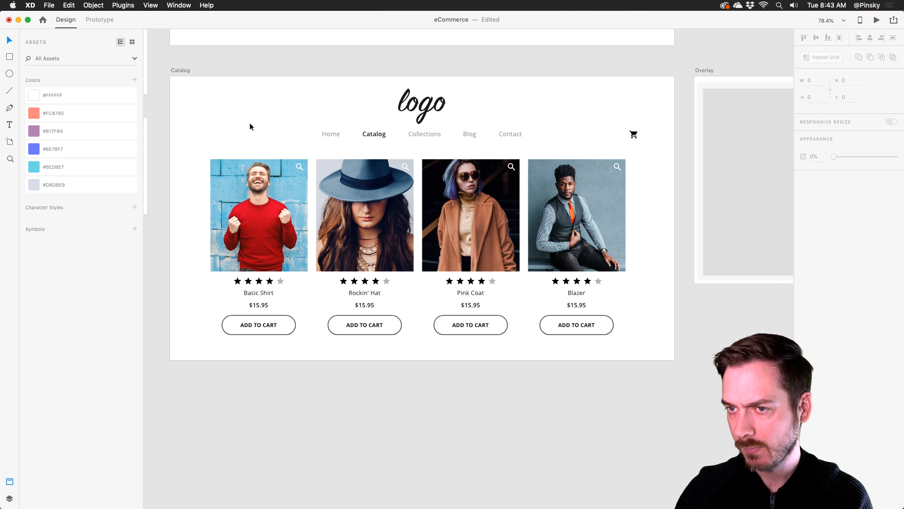
Step: Switch to Prototype mode and wire the Basic Shirt card's Quick Look icon to the Overlay artboard
click(105, 20)
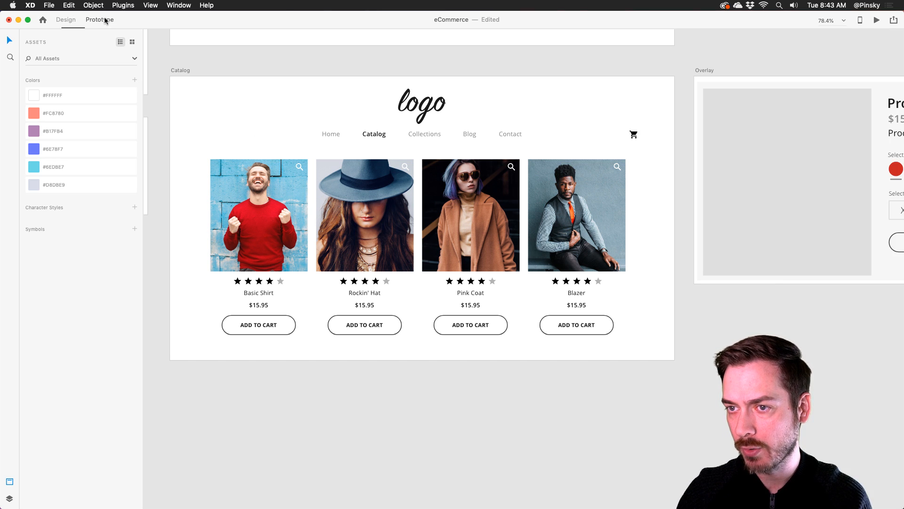
scroll(298, 168, up, 5)
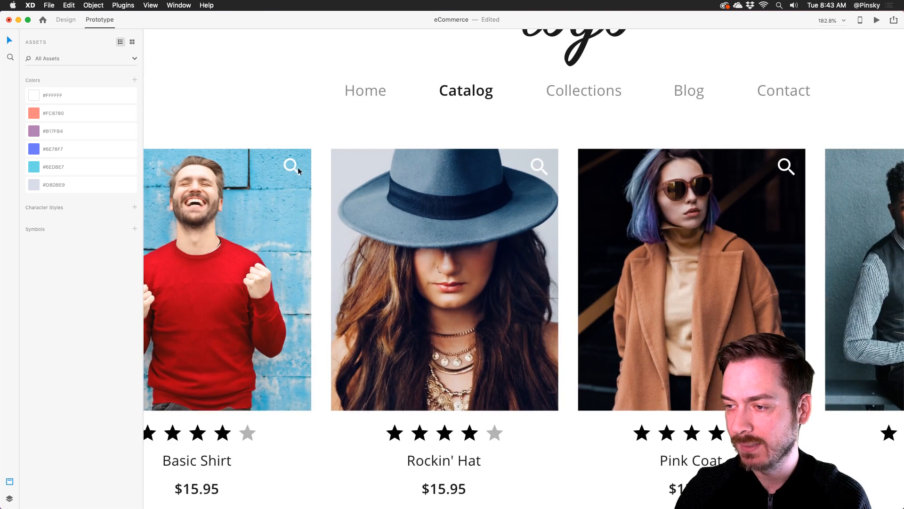
double_click(294, 164)
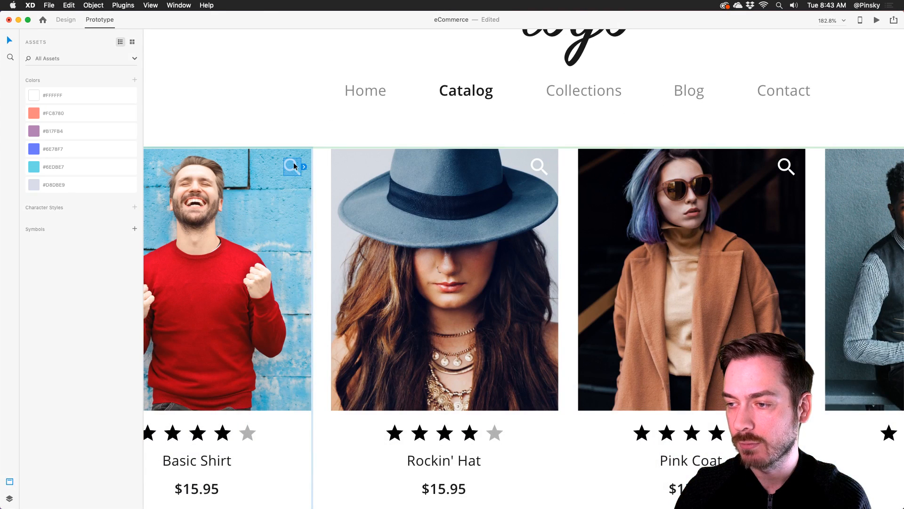
scroll(300, 172, down, 5)
scroll(280, 153, up, 4)
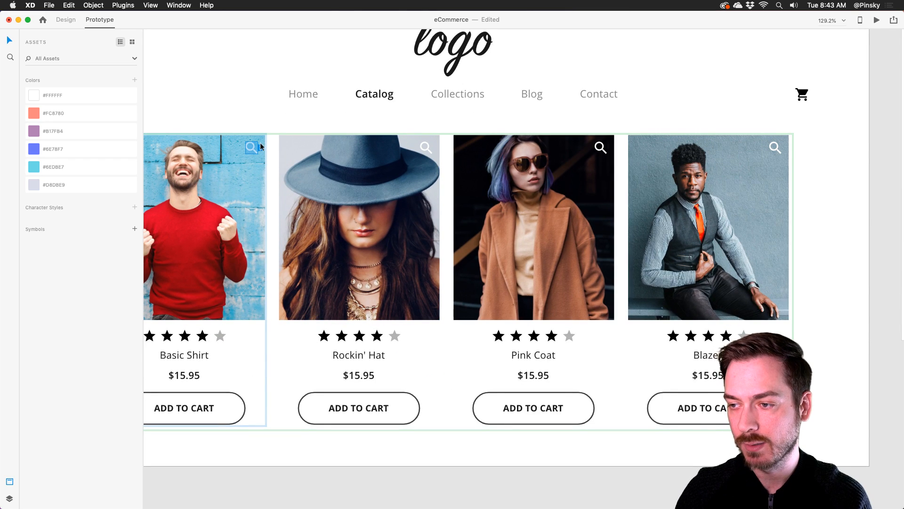
drag(260, 146, 569, 122)
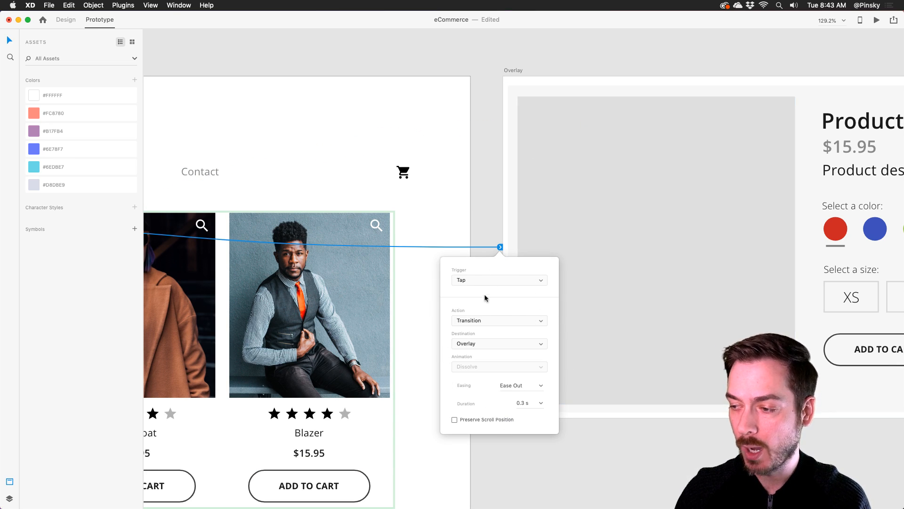
Step: Keep Tap as the Quick Look connection's trigger and set its action to Overlay
click(472, 282)
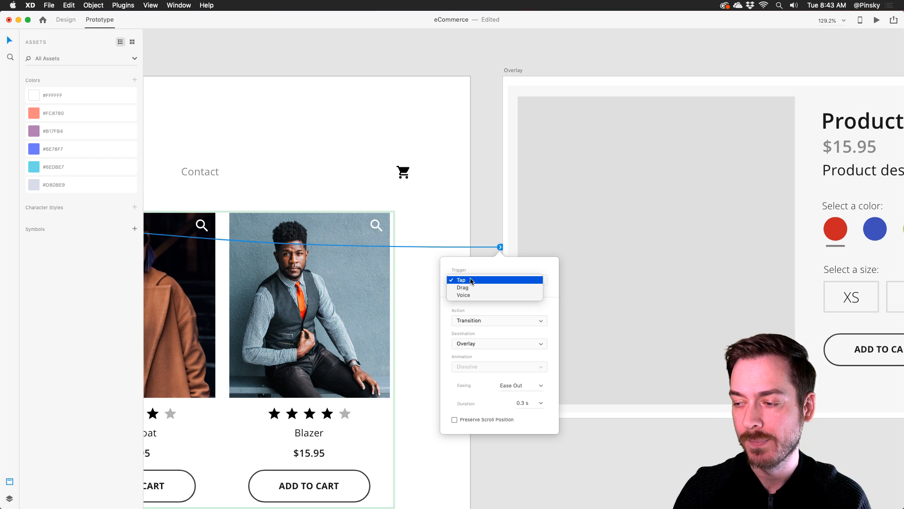
click(472, 282)
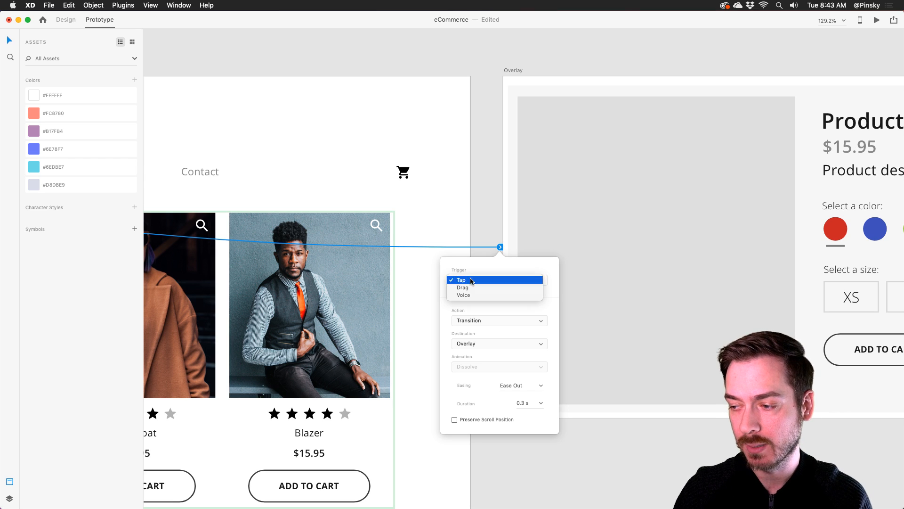
click(469, 321)
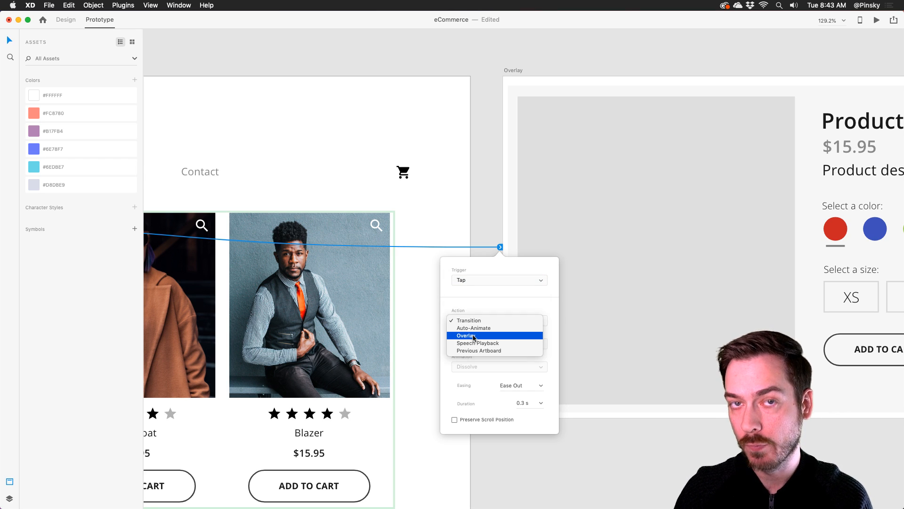
click(474, 336)
scroll(385, 306, down, 5)
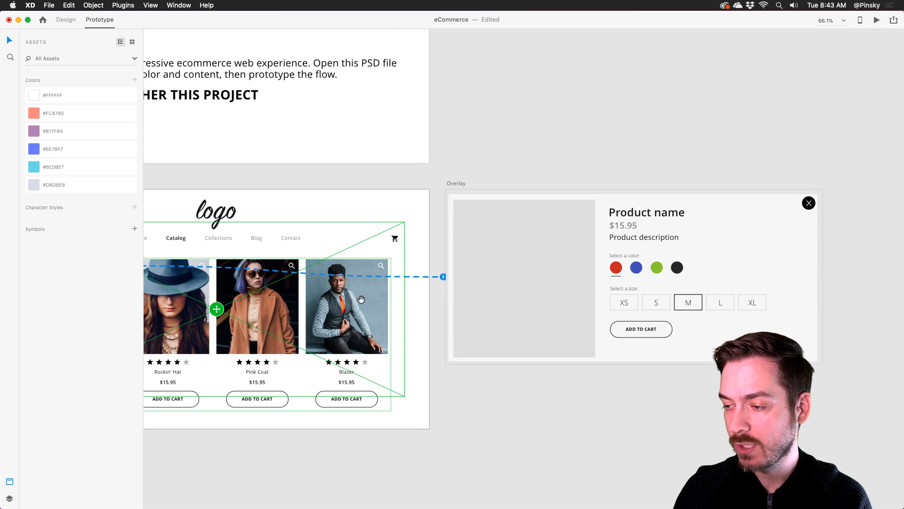
Step: Move the overlay's placement frame down over the product cards on the Catalog artboard
scroll(361, 300, left, 5)
scroll(361, 299, down, 2)
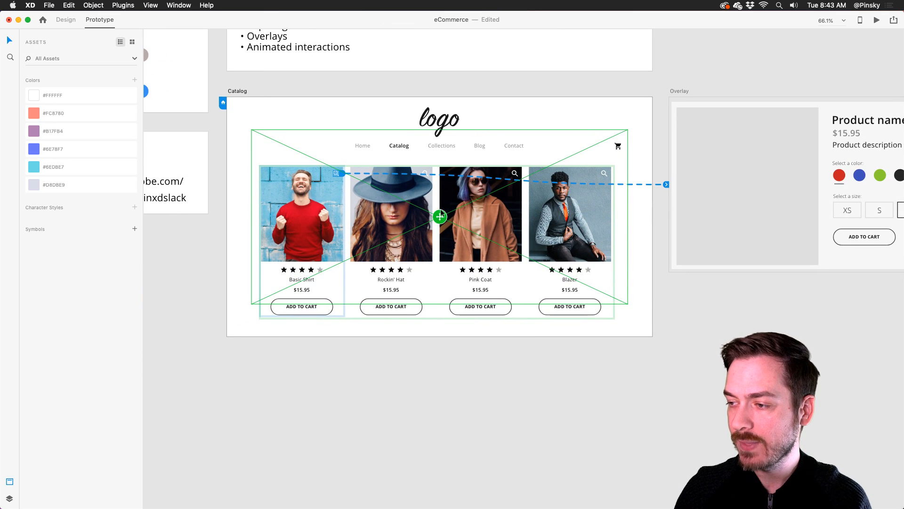
scroll(481, 221, up, 2)
drag(426, 215, 423, 247)
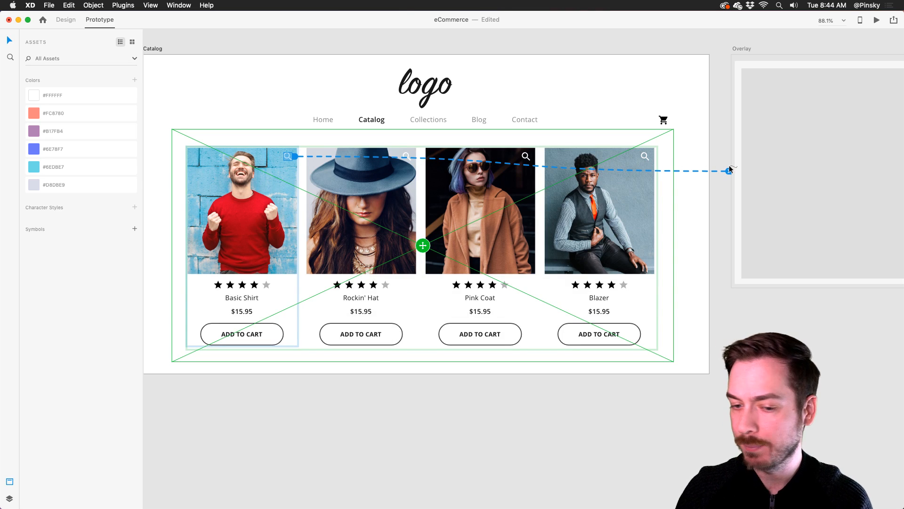
Step: Set the overlay connection's animation to Slide Right with Ease Out easing and a 0.4 s duration
click(729, 170)
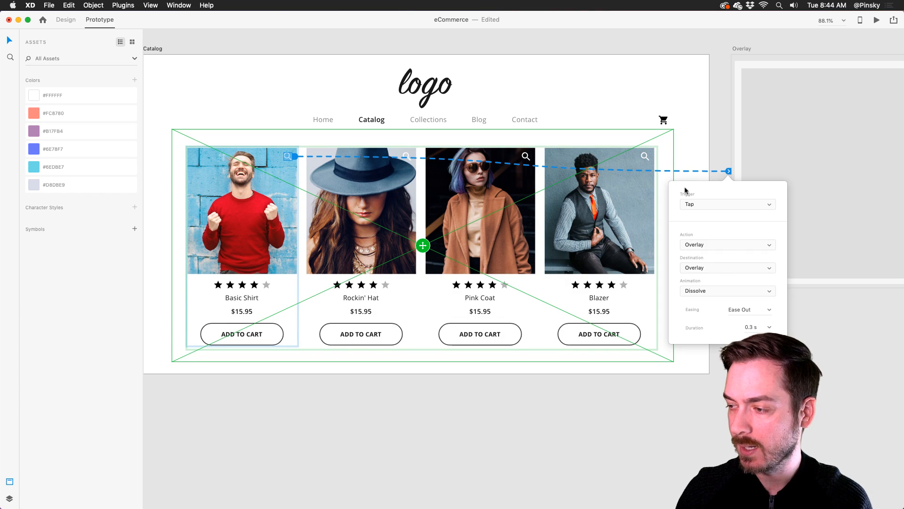
click(725, 289)
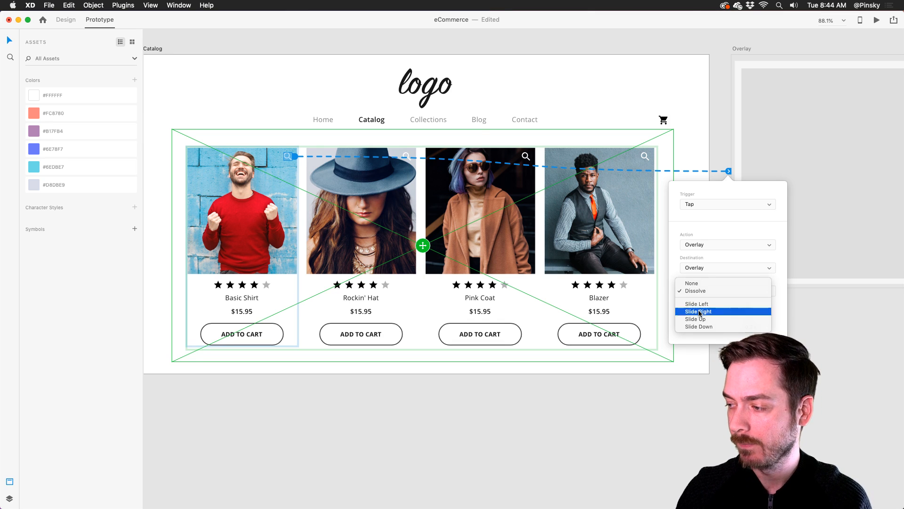
click(700, 311)
click(770, 310)
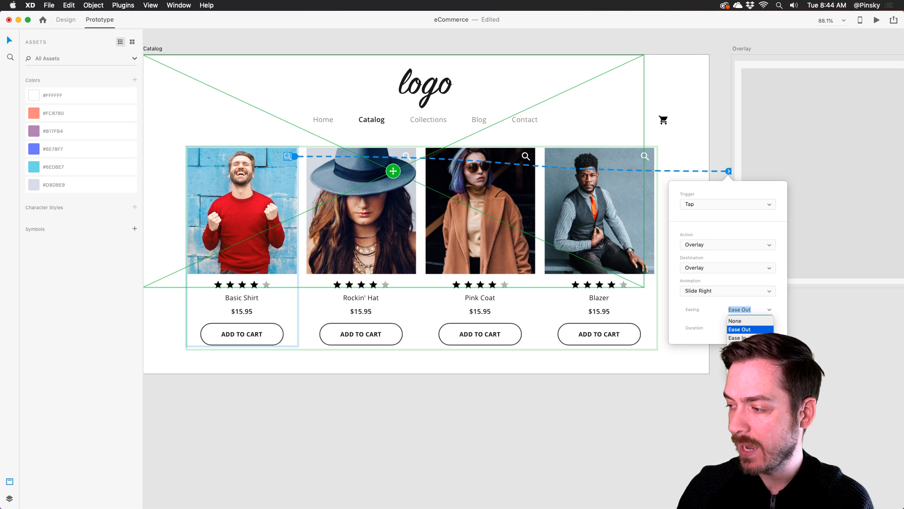
click(747, 330)
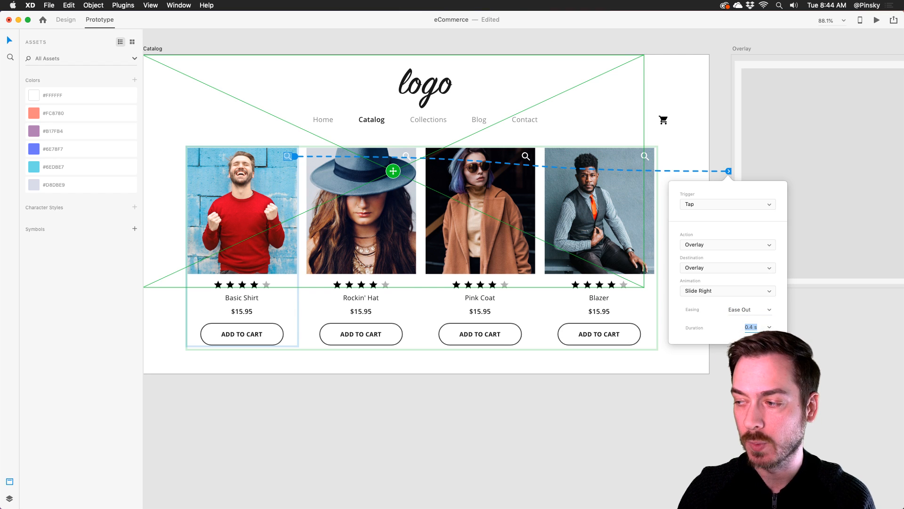
Step: Preview the Catalog artboard and test the overlay from the Basic Shirt card's Quick Look icon
scroll(295, 154, down, 4)
drag(284, 136, 288, 151)
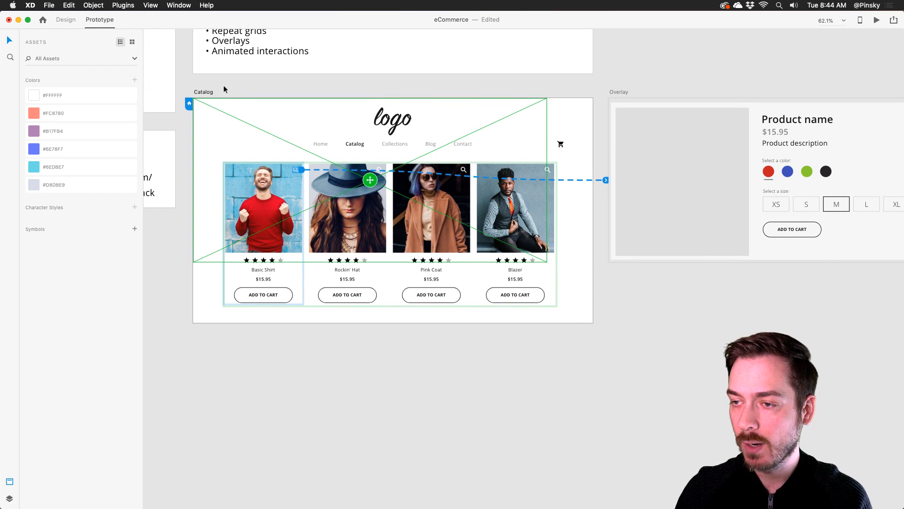
click(203, 92)
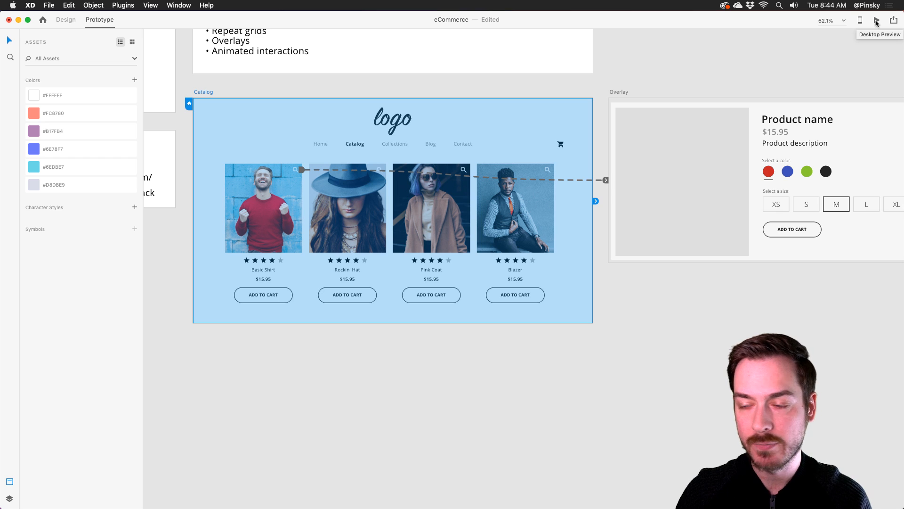
click(877, 22)
drag(455, 44, 426, 61)
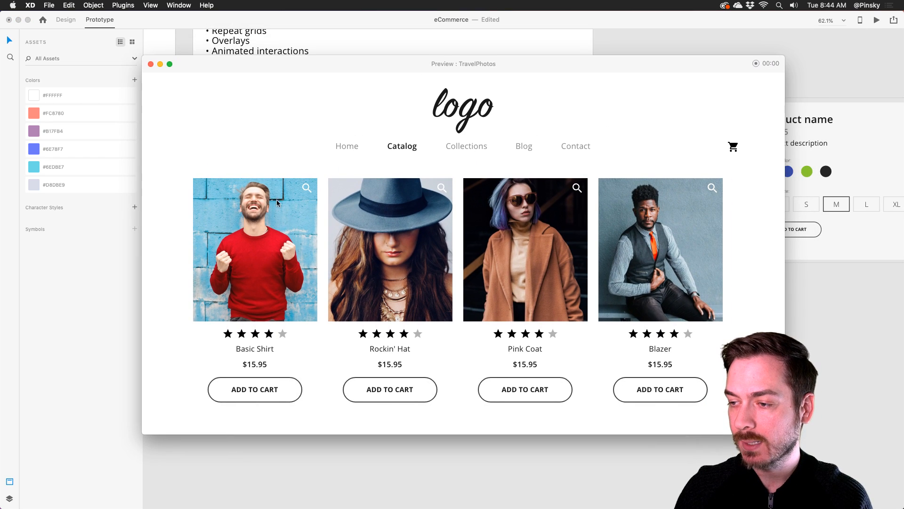
click(306, 189)
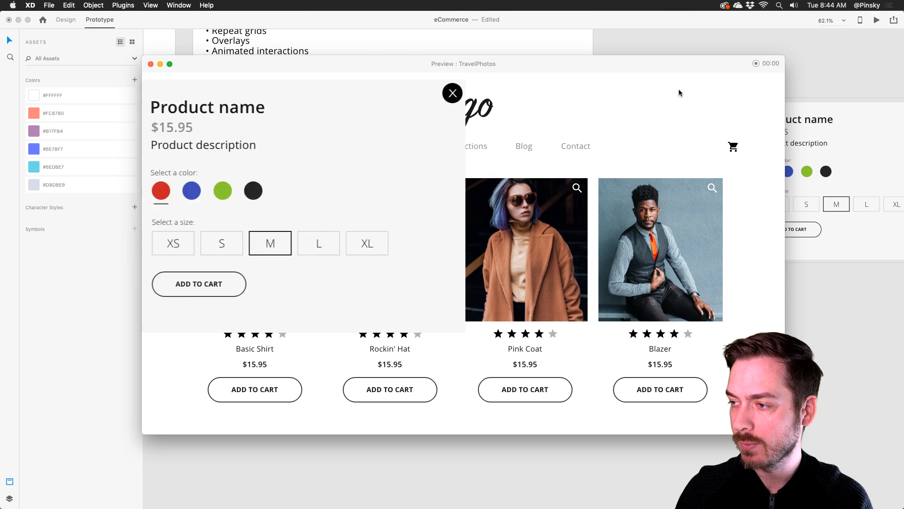
key(super+w)
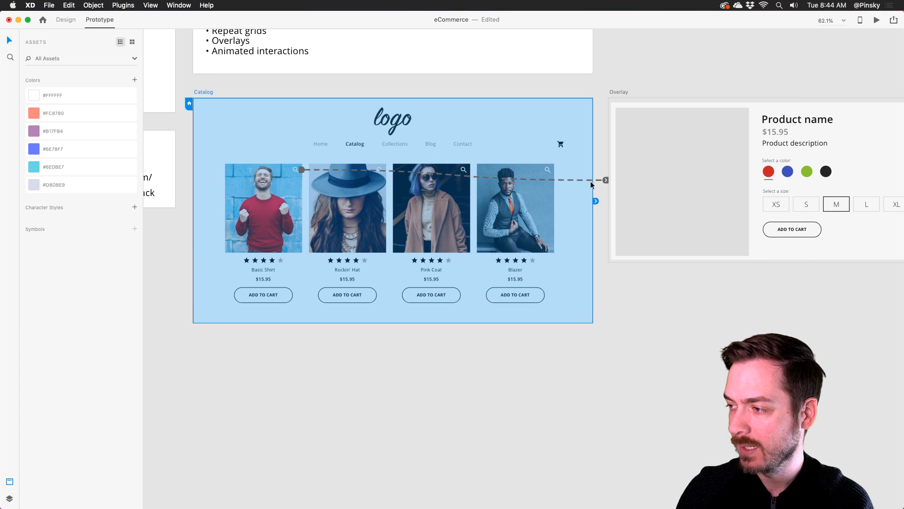
Step: Reposition the overlay frame over the product cards and test opening and closing it in the desktop preview
click(607, 179)
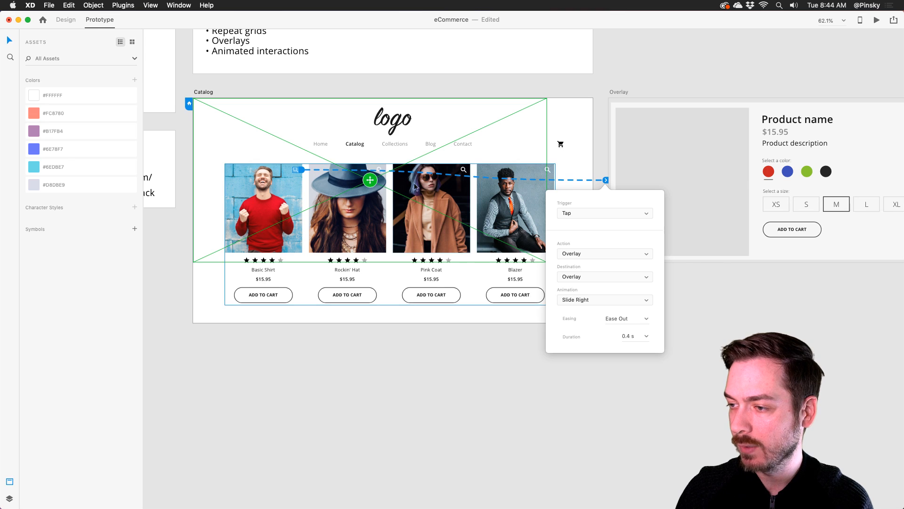
drag(372, 179, 396, 235)
click(877, 20)
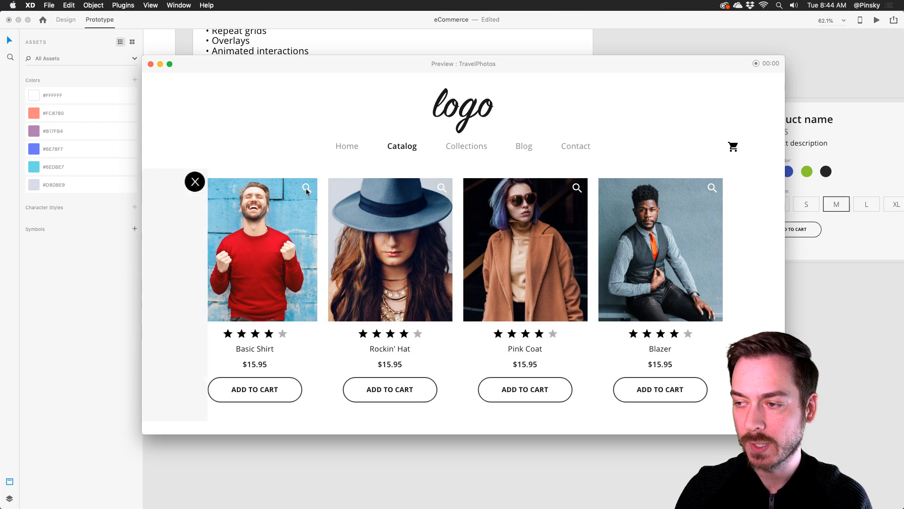
click(306, 190)
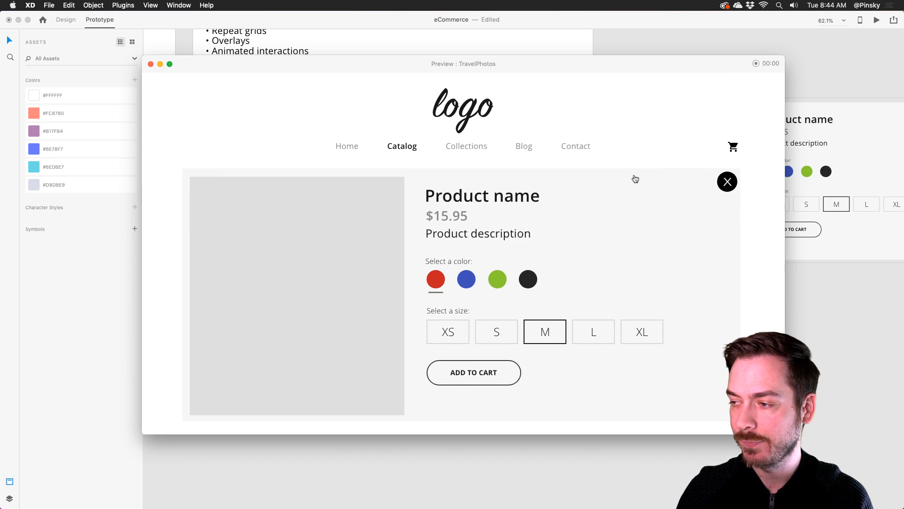
click(732, 182)
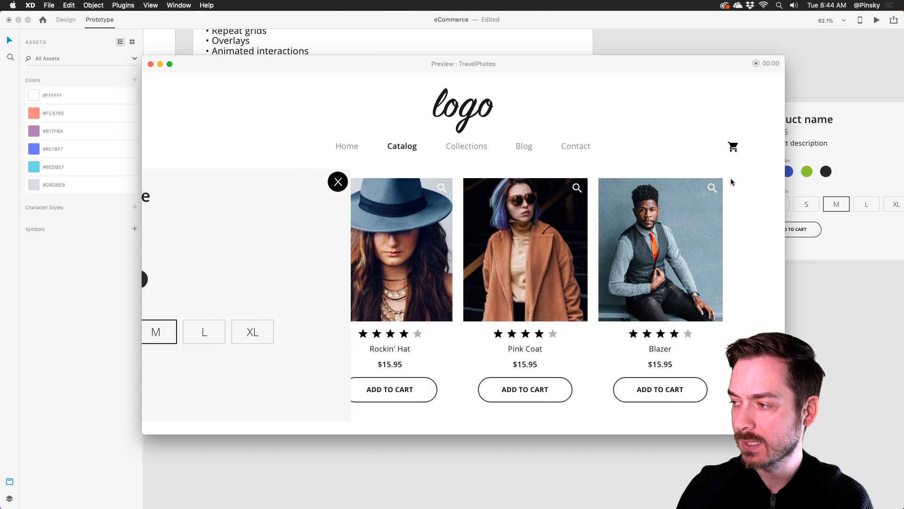
key(super+w)
Step: Fill the grey image placeholder on the Overlay artboard with 01.jpg from the Day 1 - eCommerce folder in Finder
drag(714, 183, 557, 213)
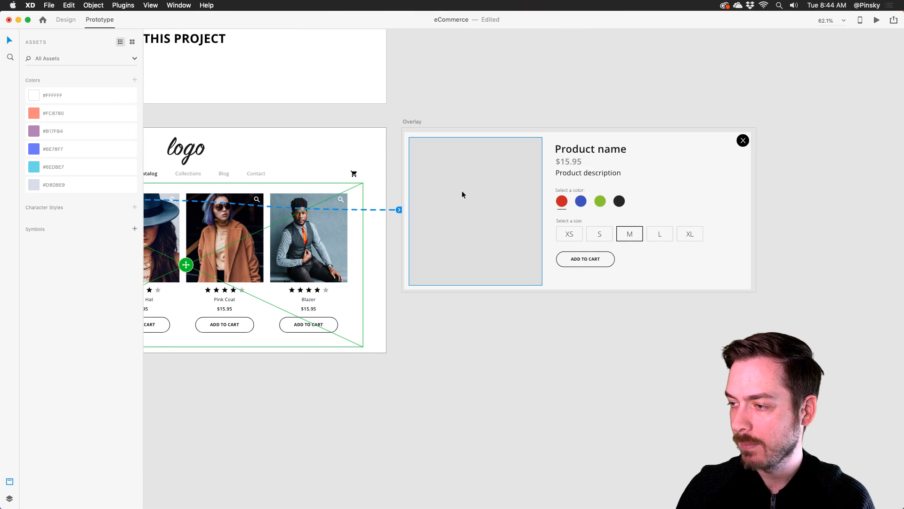
key(super+Tab)
key(super+Tab)
click(265, 269)
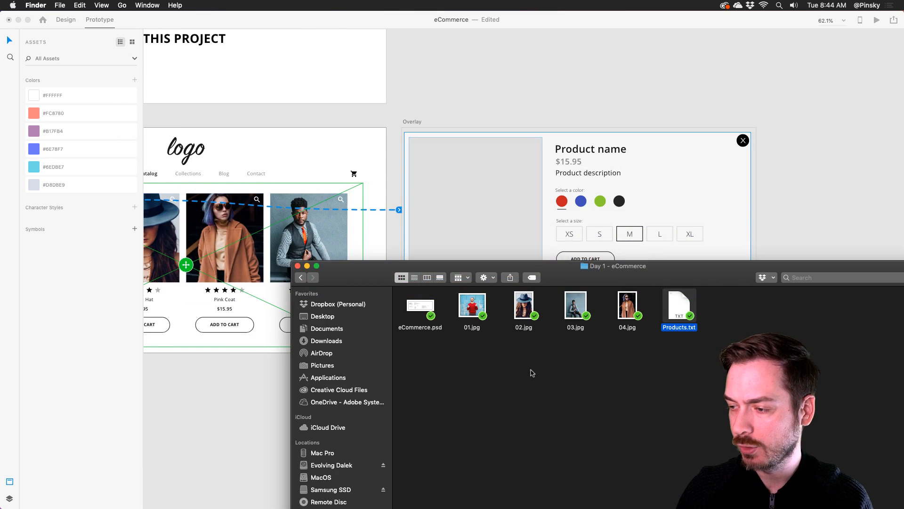
click(531, 370)
drag(475, 307, 489, 199)
key(super+Tab)
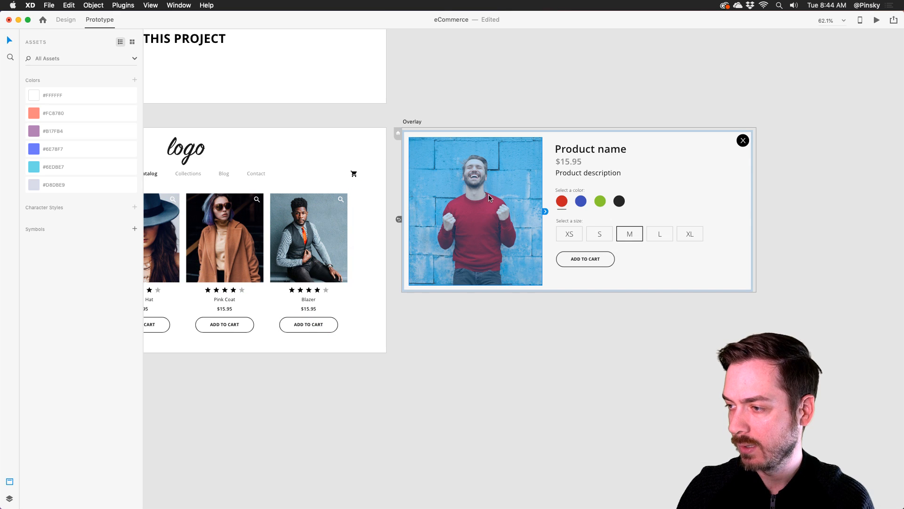
Step: Return to Design mode and preview opening and closing the overlay with its product photo
click(71, 19)
double_click(482, 198)
drag(562, 139, 583, 124)
click(561, 104)
drag(413, 201, 633, 178)
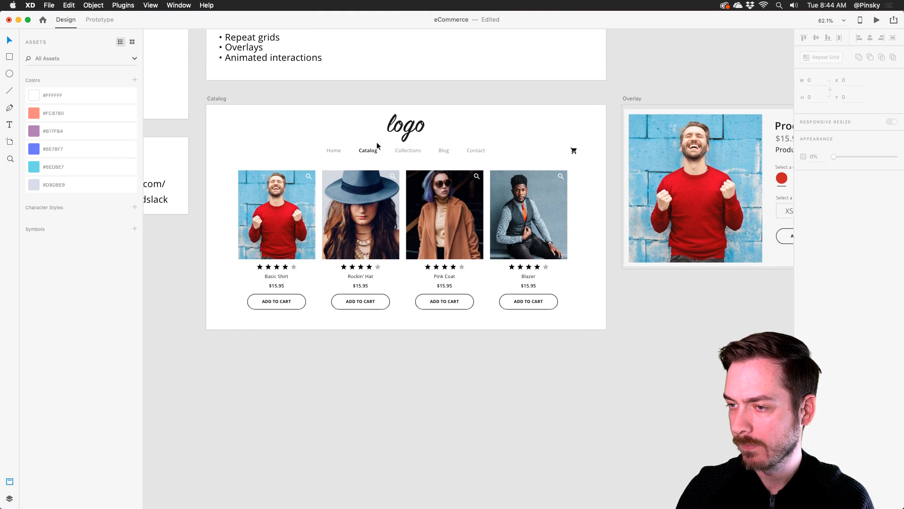
click(878, 20)
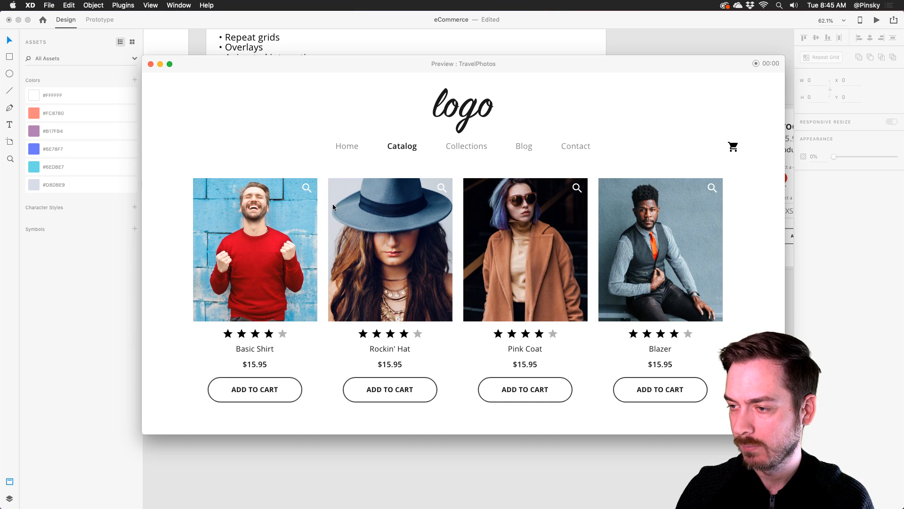
click(308, 190)
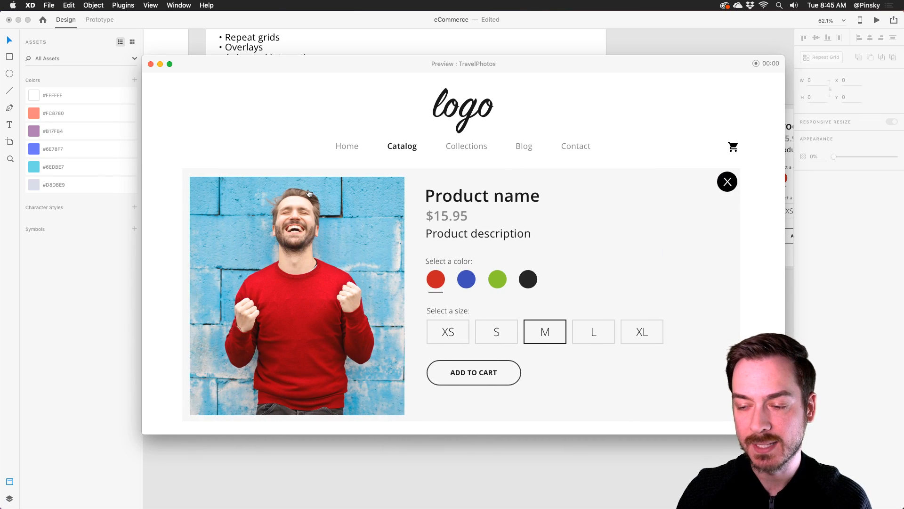
click(724, 183)
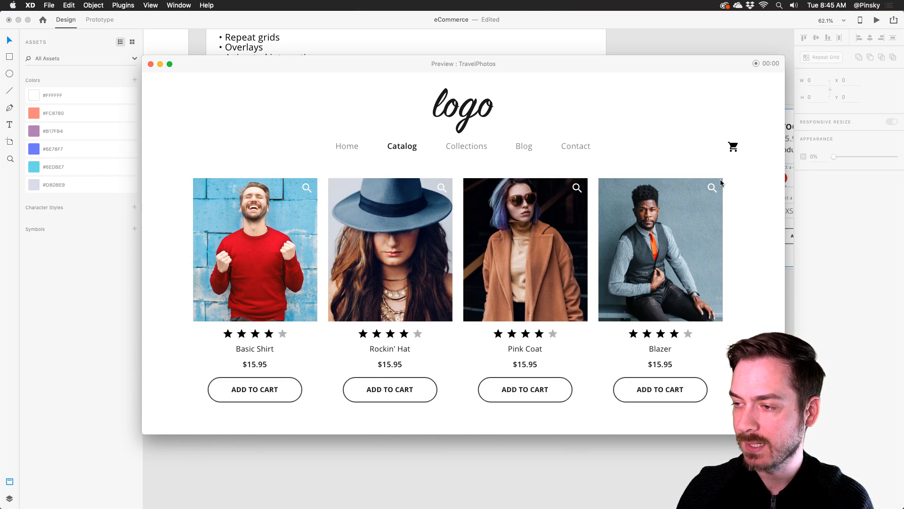
key(super+w)
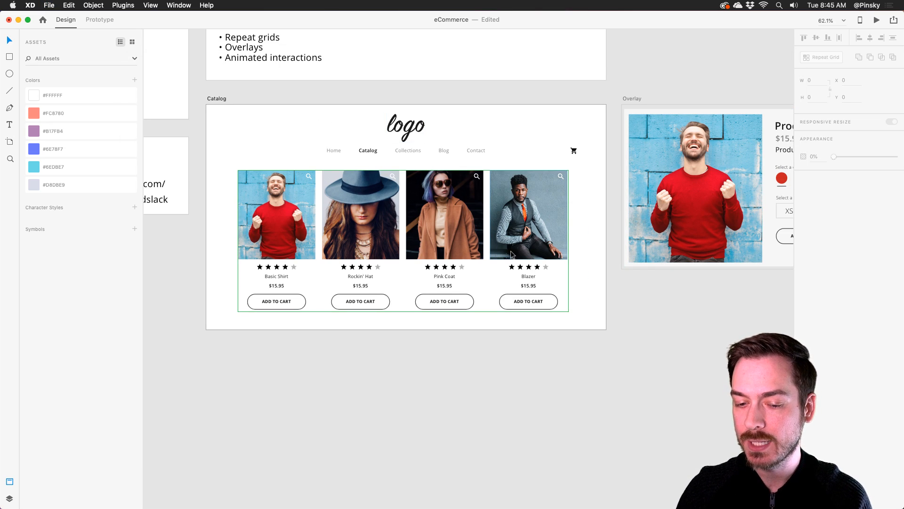
Step: Check the trigger options of the overlay interaction on the Basic Shirt card's Quick Look icon in Prototype mode
scroll(547, 240, right, 8)
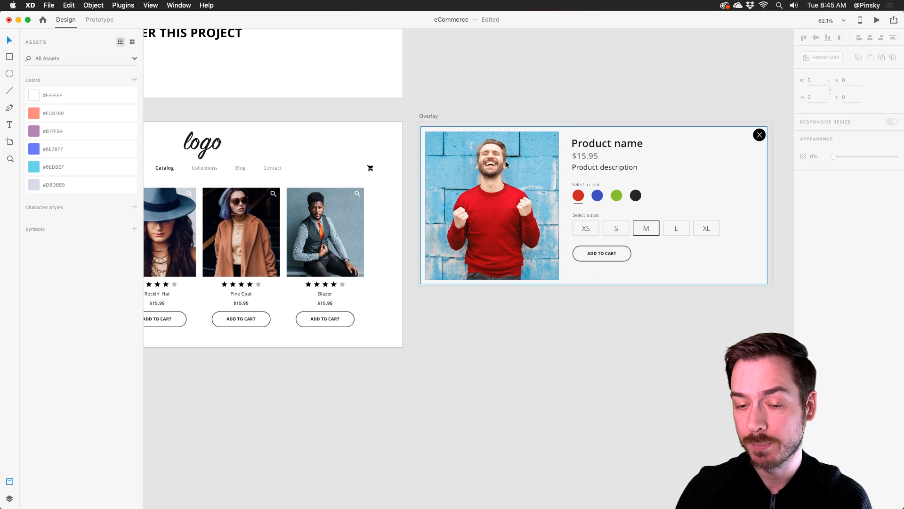
scroll(507, 164, left, 5)
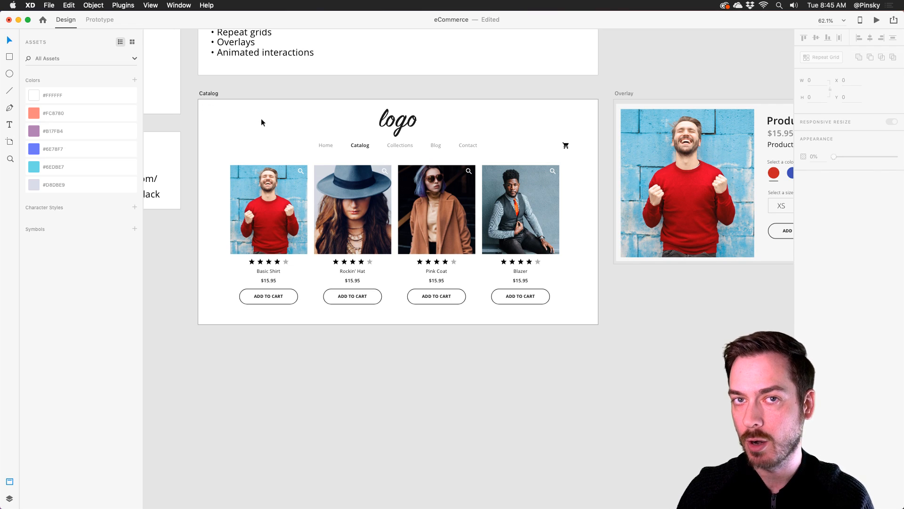
click(302, 172)
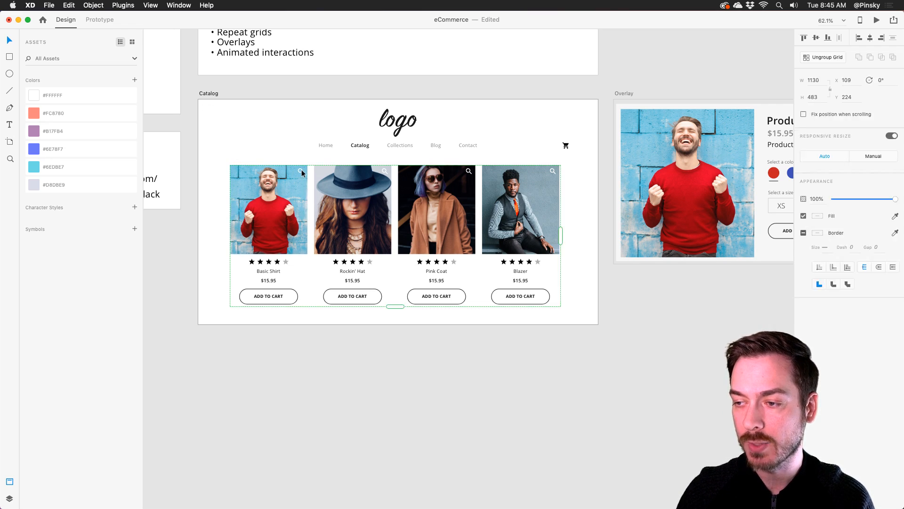
click(99, 20)
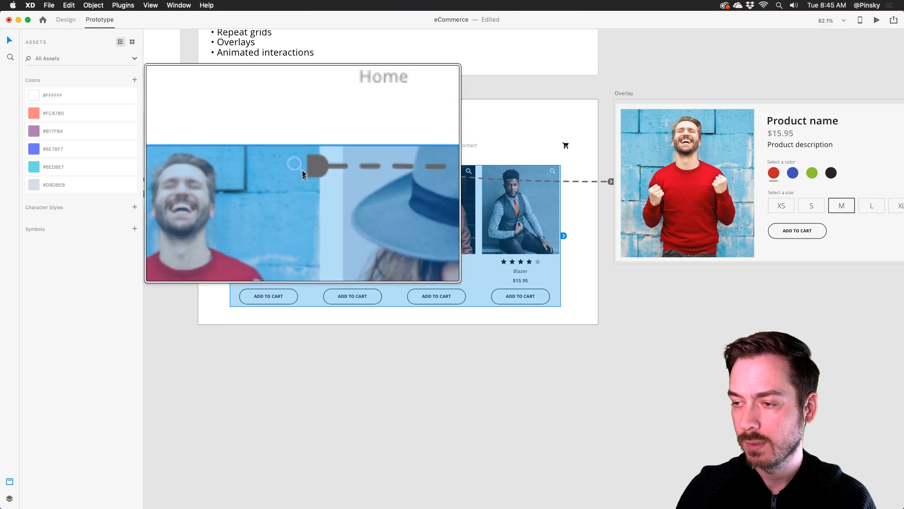
click(305, 171)
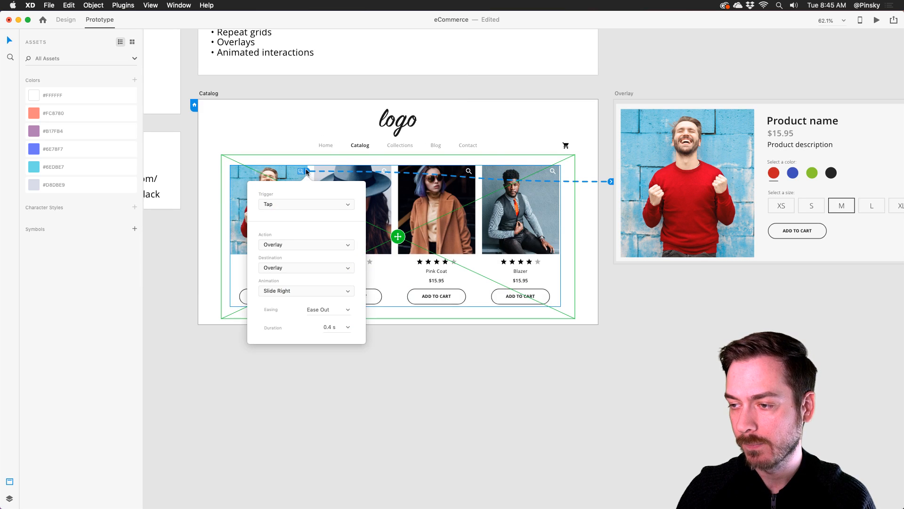
click(288, 204)
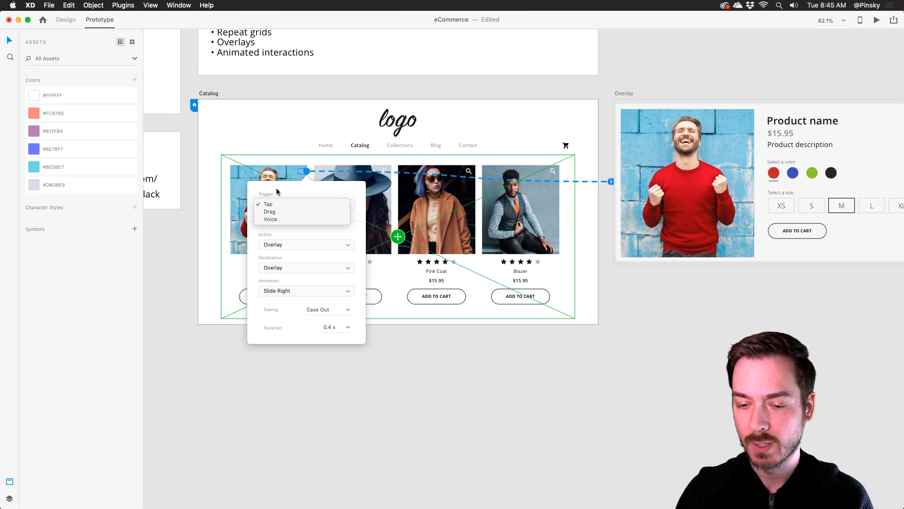
click(276, 188)
Step: Check the trigger options offered for an overlay interaction on the whole Catalog artboard
click(274, 141)
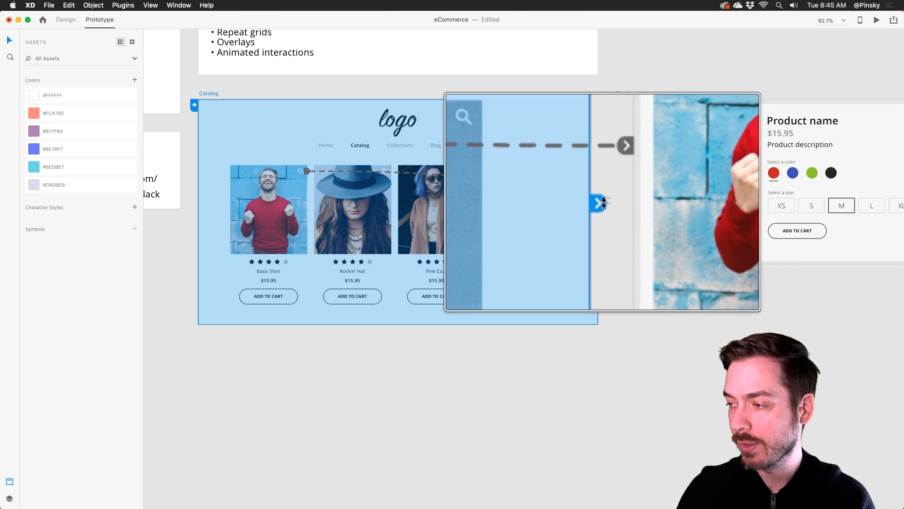
click(611, 181)
click(568, 216)
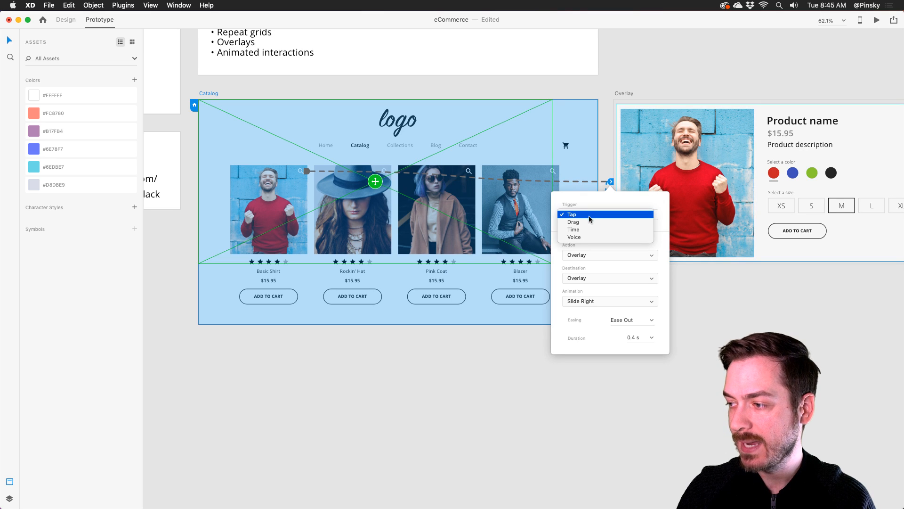
key(Escape)
key(Escape)
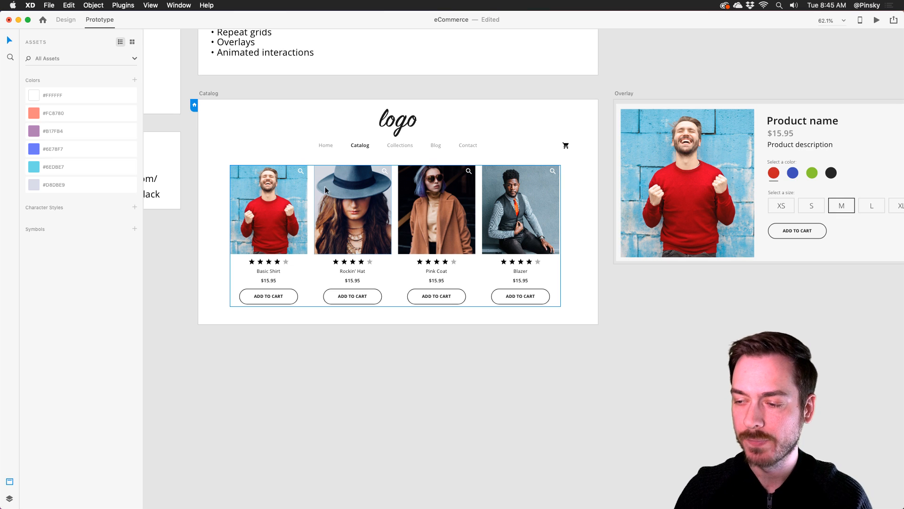
Step: Return to Design mode and recolor the Catalog navigation link on the Catalog artboard with #FC8780
scroll(324, 195, up, 3)
scroll(324, 194, left, 3)
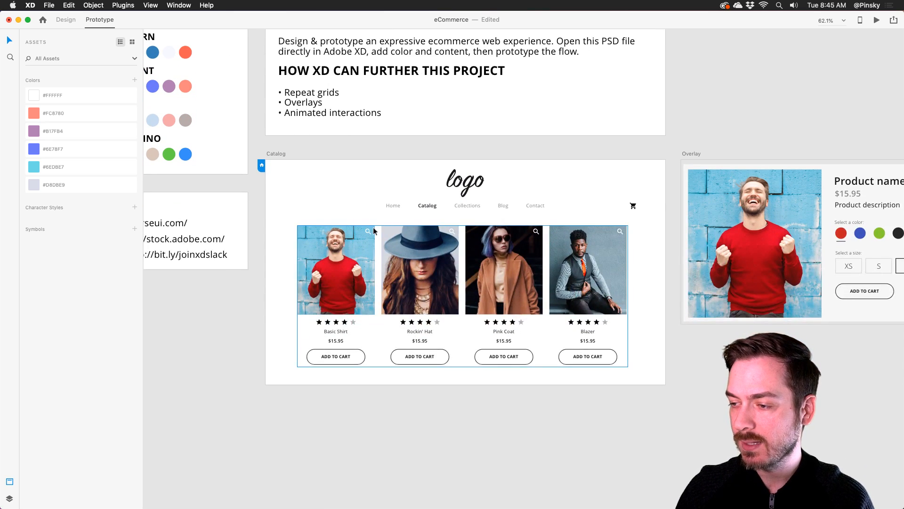
key(space)
drag(298, 241, 313, 217)
scroll(419, 194, up, 5)
key(space)
drag(419, 193, 408, 153)
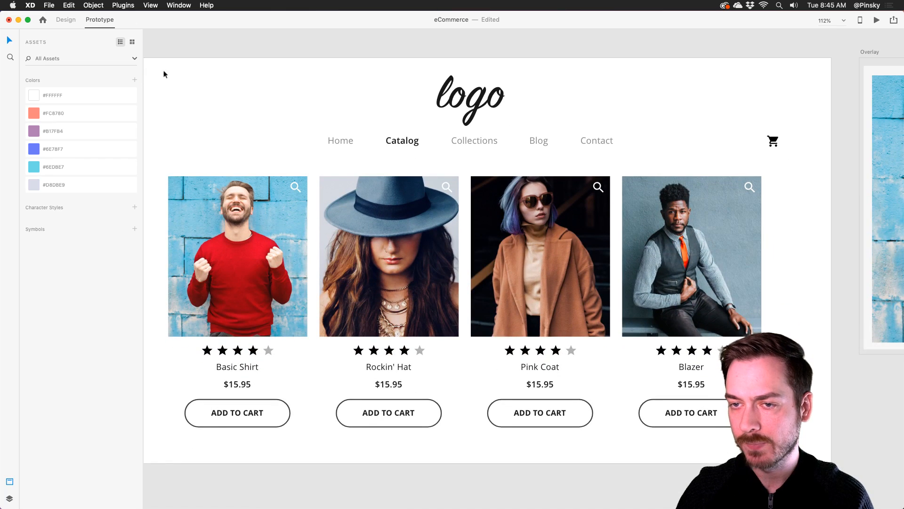
click(59, 20)
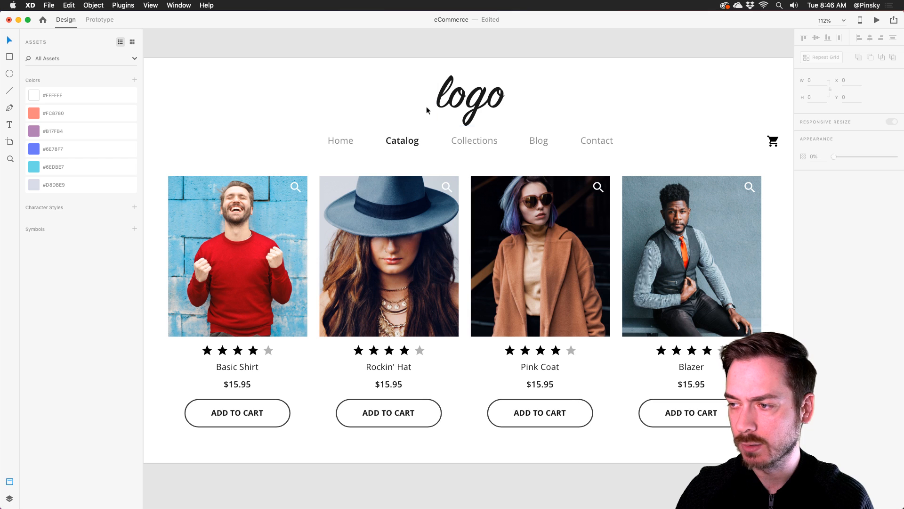
double_click(403, 141)
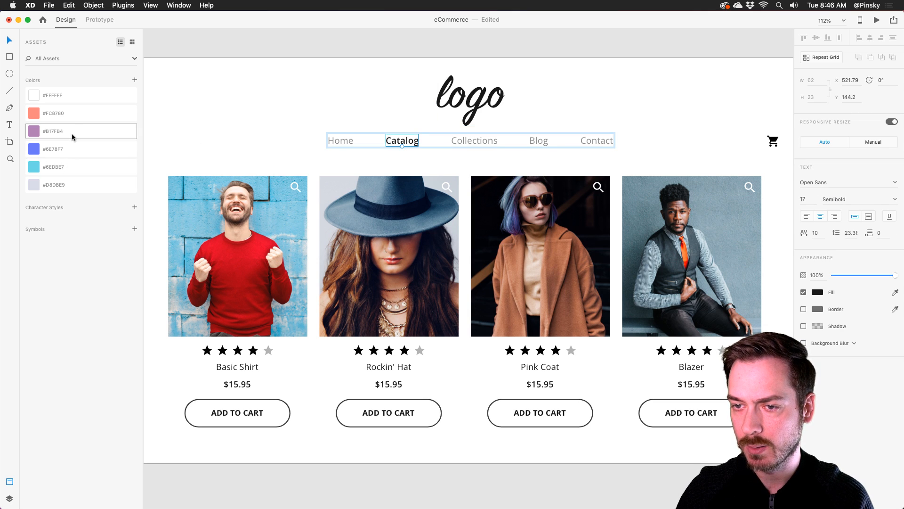
click(76, 108)
Step: Recolor the price text in the product repeat grid with #FC8780
scroll(301, 305, down, 3)
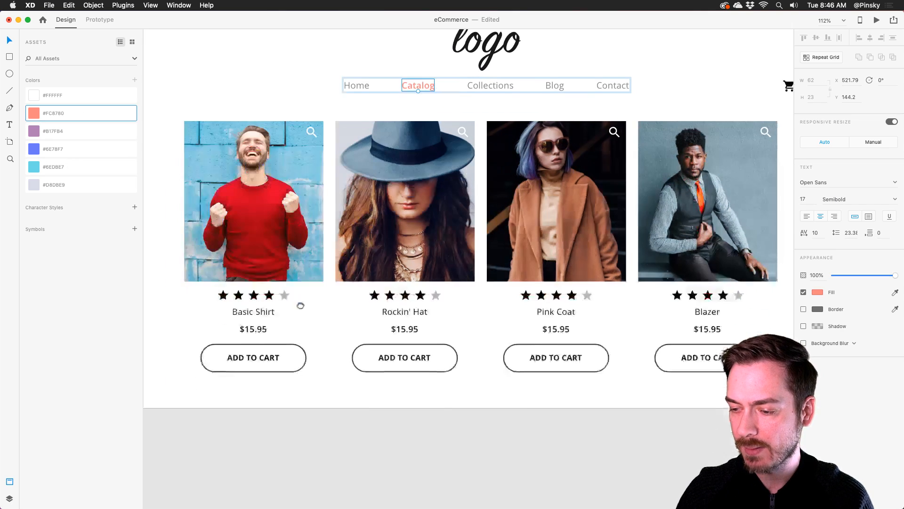
click(265, 298)
double_click(265, 298)
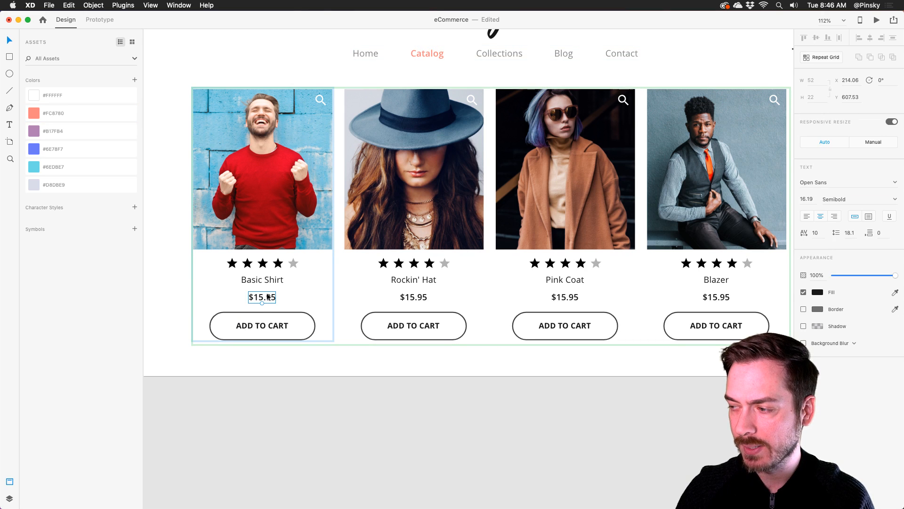
click(73, 113)
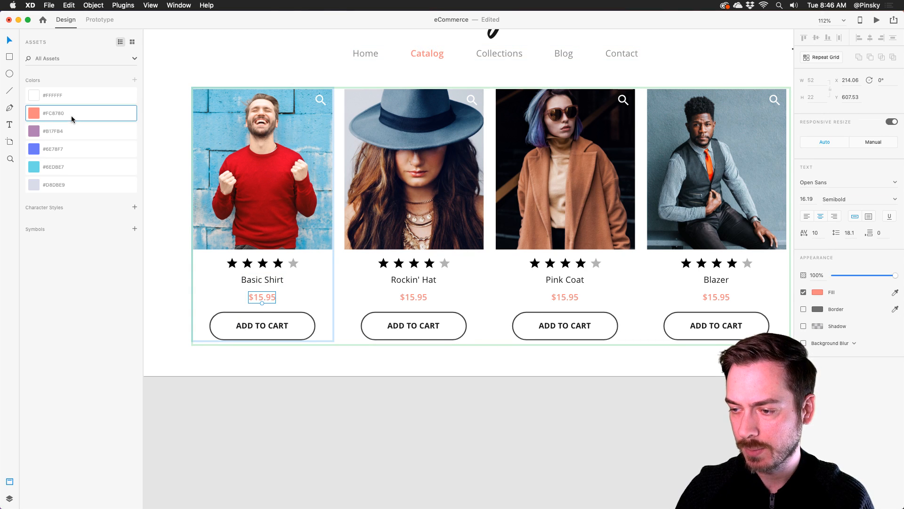
Step: Recolor the letter M in the Overlay artboard's size options with #FC8780
scroll(317, 247, right, 2)
drag(340, 244, 333, 244)
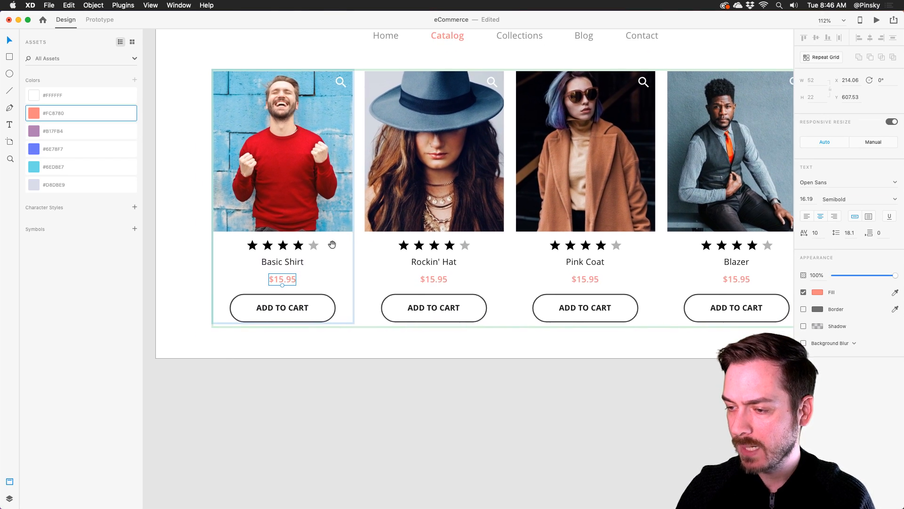
drag(675, 159, 465, 194)
scroll(465, 194, right, 15)
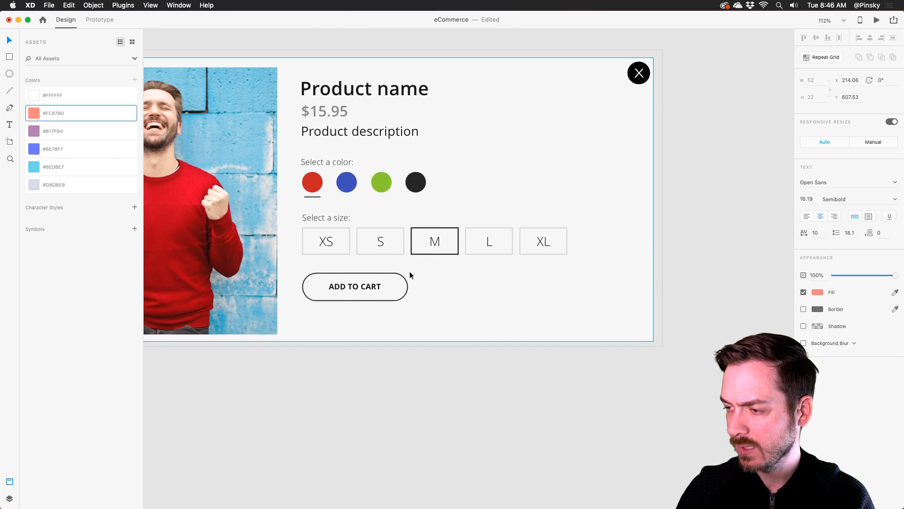
double_click(436, 237)
double_click(437, 237)
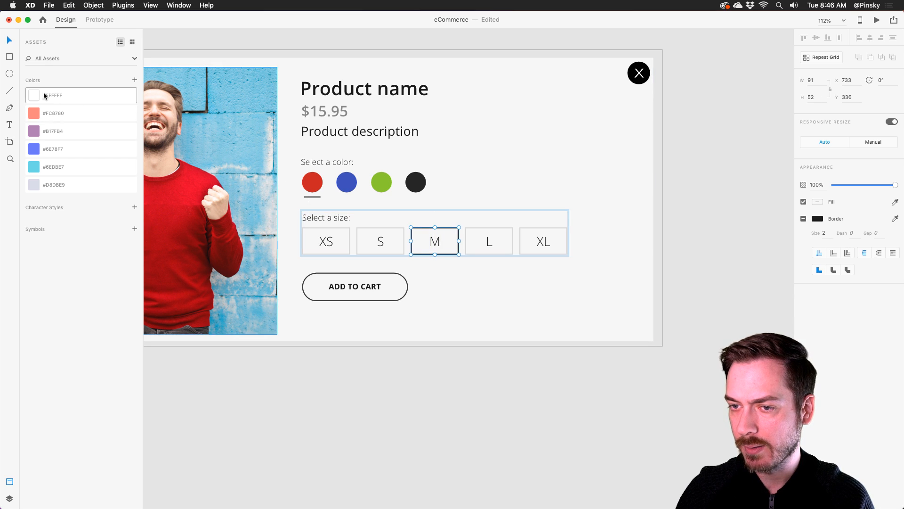
click(59, 113)
key(super+z)
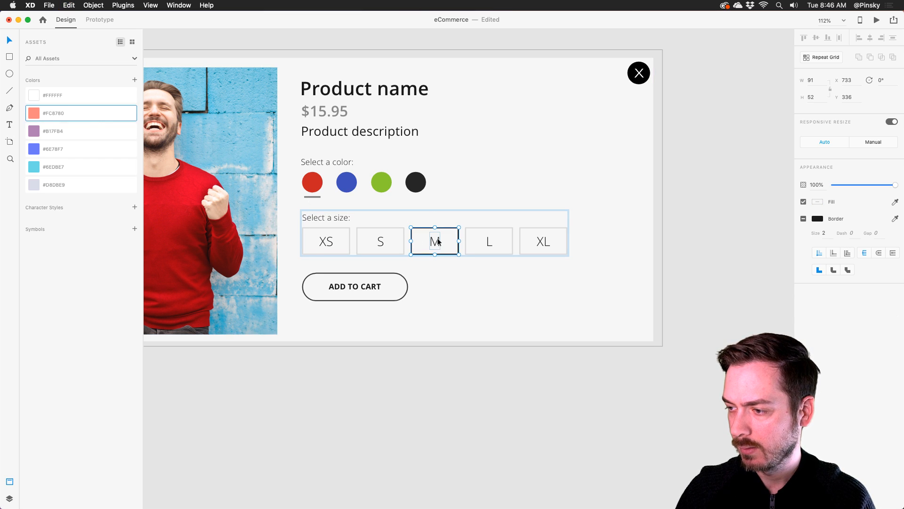
double_click(434, 241)
click(78, 113)
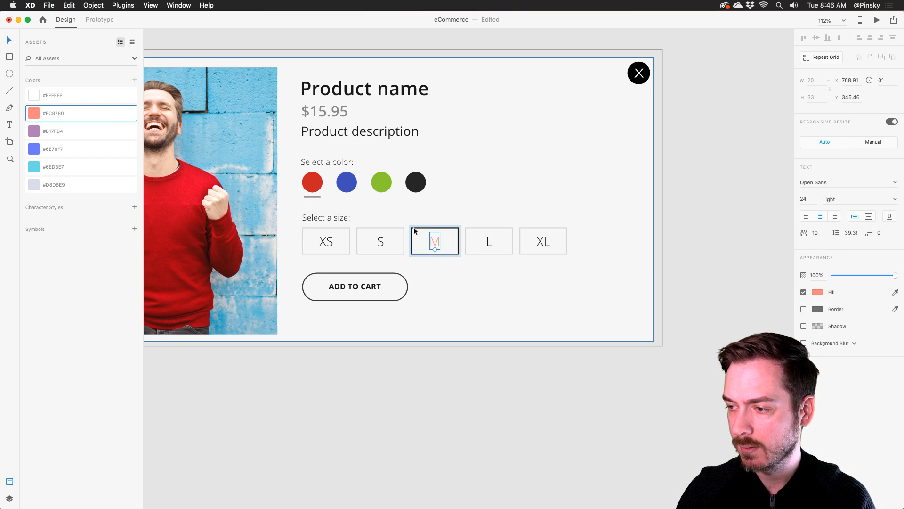
Step: Apply #FC8780 as the border color of the M size box
click(453, 231)
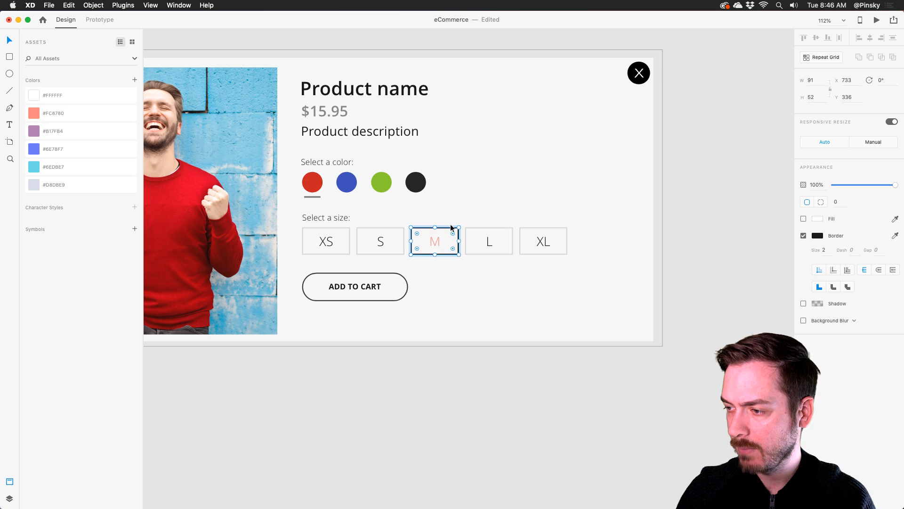
right_click(85, 108)
click(113, 158)
click(399, 205)
Step: Select the Overlay artboard's background rectangle, show its layers and turn on a shadow for it
scroll(427, 216, left, 8)
drag(517, 213, 525, 211)
drag(454, 214, 547, 208)
drag(425, 214, 307, 204)
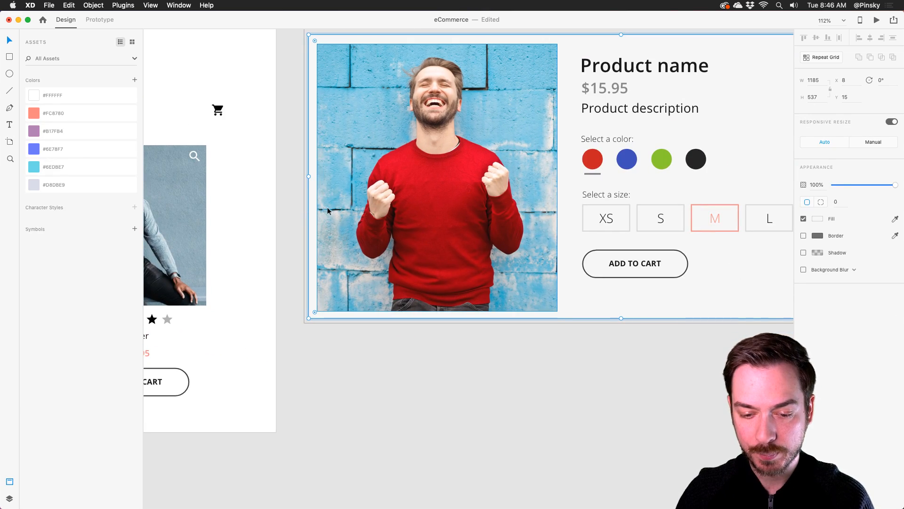
drag(558, 170, 407, 175)
scroll(418, 176, down, 3)
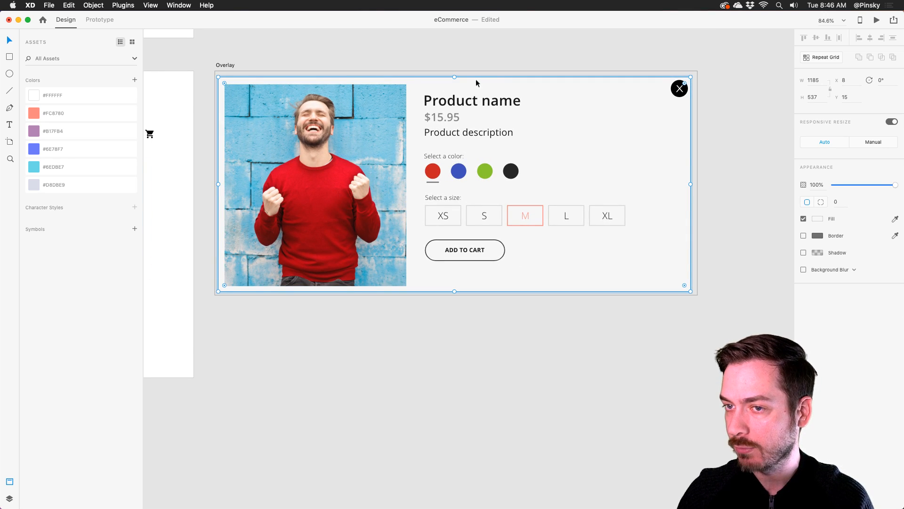
key(super+y)
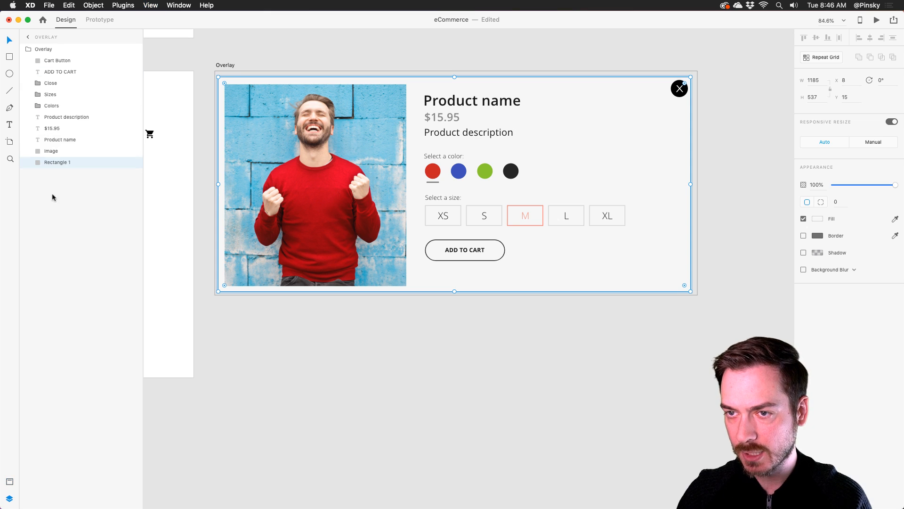
click(804, 253)
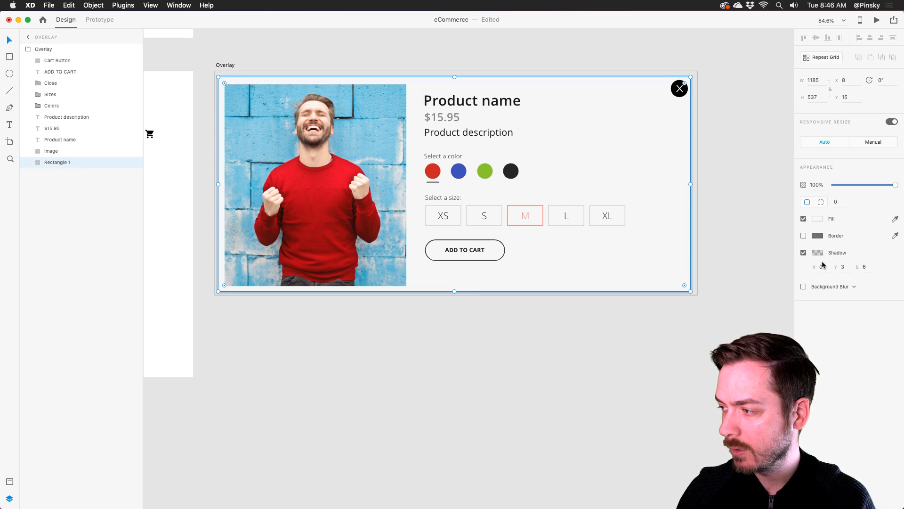
Step: Extend the Overlay artboard's bottom edge downward to leave room below the background rectangle
click(230, 65)
drag(457, 296, 462, 322)
click(524, 278)
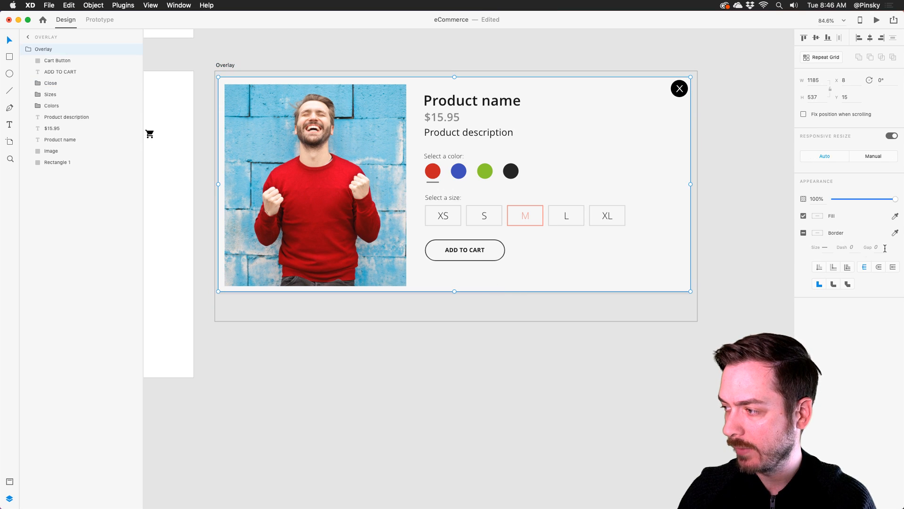
Step: Set the background rectangle's shadow Y offset to 5 and adjust the shadow color
double_click(640, 256)
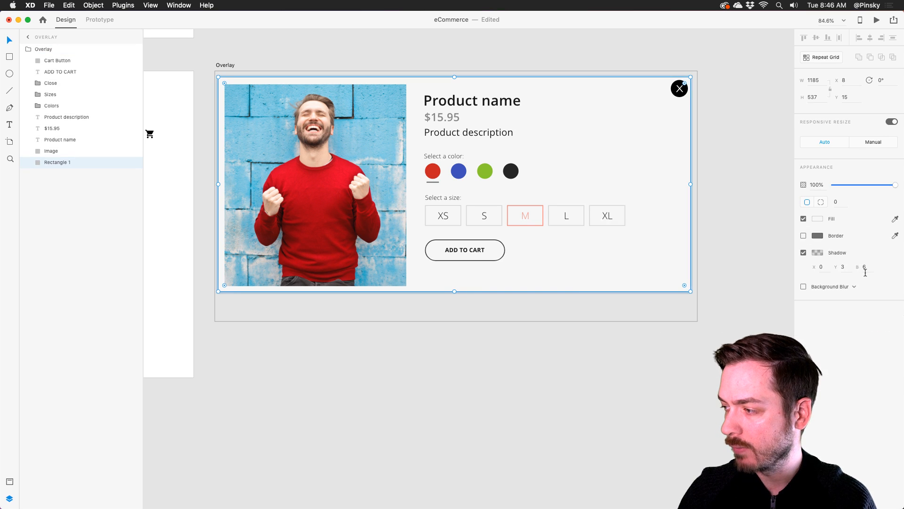
key(Tab)
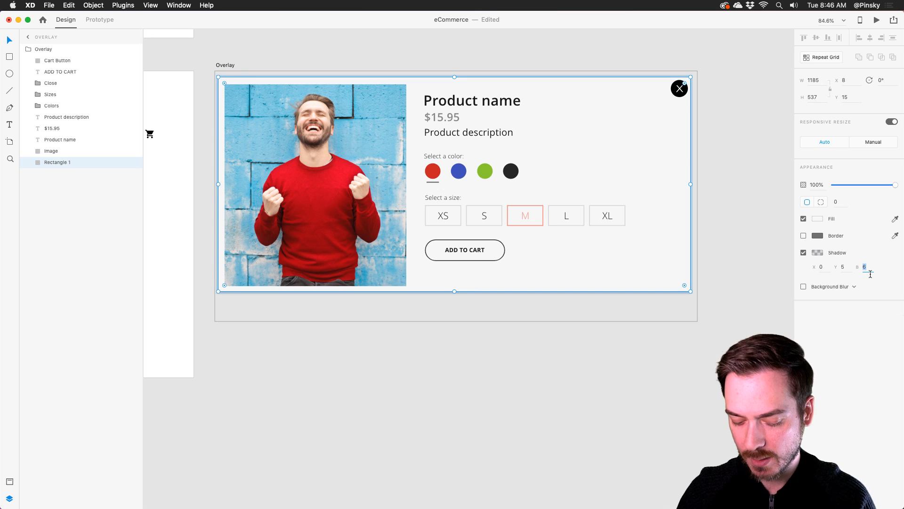
click(818, 253)
mouse_move(798, 260)
mouse_down()
mouse_move(799, 248)
mouse_move(798, 268)
mouse_up()
click(812, 326)
Step: Preview the Catalog artboard, open the overlay from the Basic Shirt Quick Look icon, and close the preview
scroll(353, 249, left, 10)
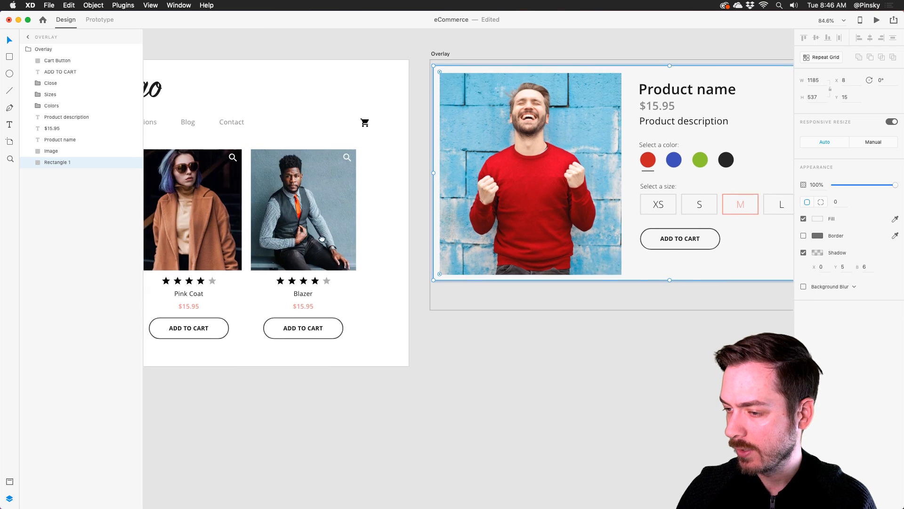
click(338, 133)
click(877, 20)
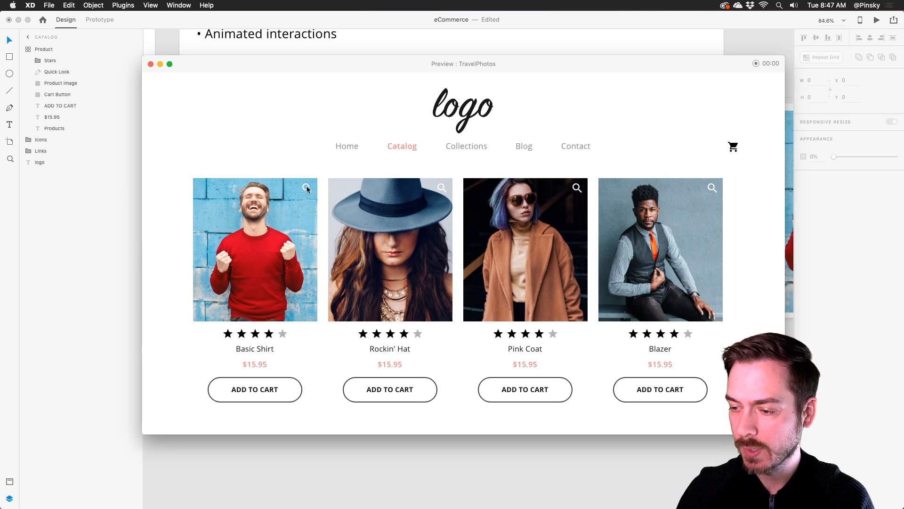
click(307, 188)
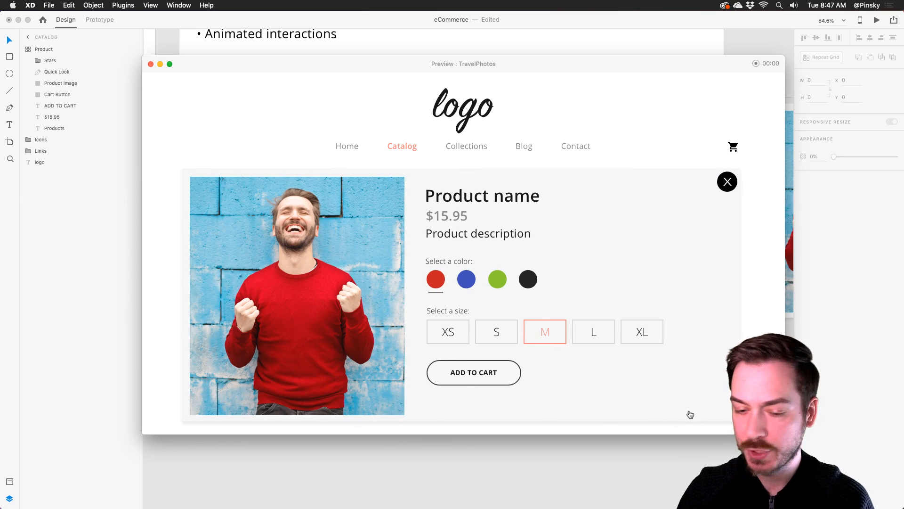
click(151, 64)
Step: Show the document's color assets and bring the Overlay artboard into view
scroll(429, 149, up, 1)
scroll(429, 149, right, 1)
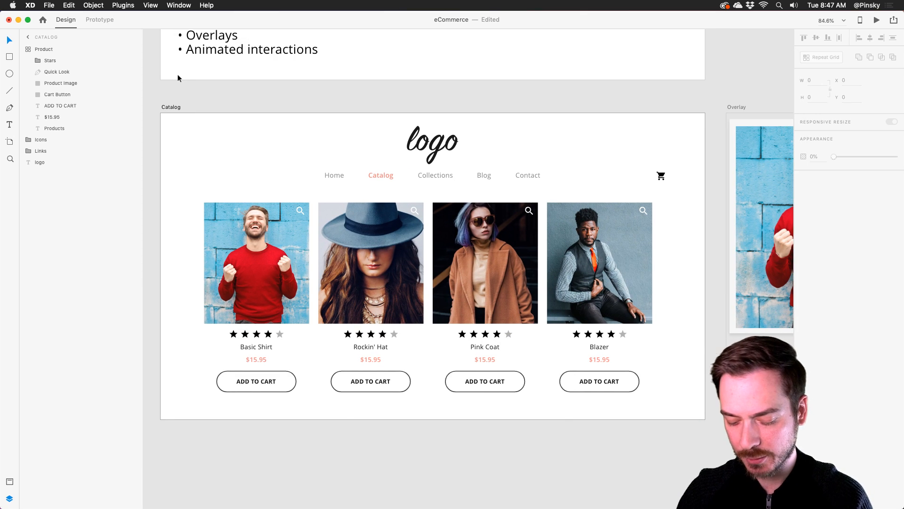
key(super+shift+y)
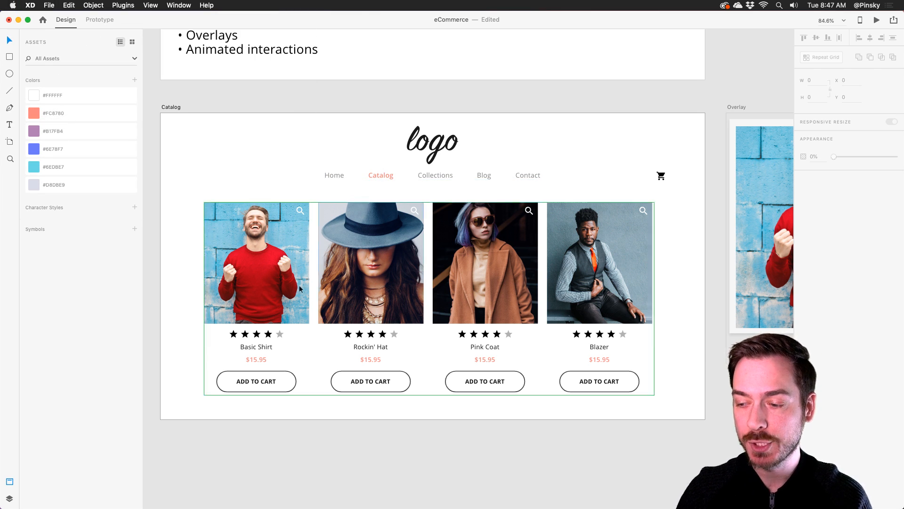
drag(677, 245, 455, 235)
drag(701, 236, 361, 229)
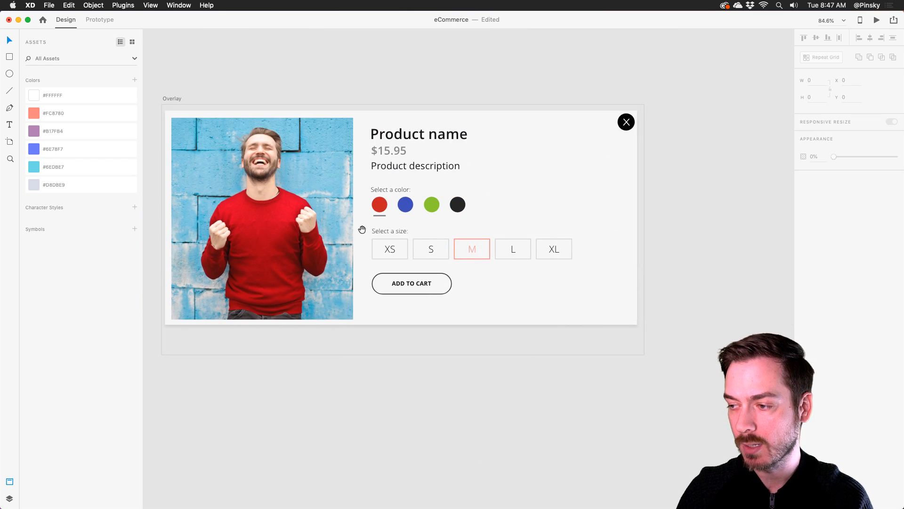
Step: Examine where the coral accent color is used across the Catalog and Overlay artboards, including the navigation links
drag(281, 221, 709, 203)
drag(238, 336, 380, 275)
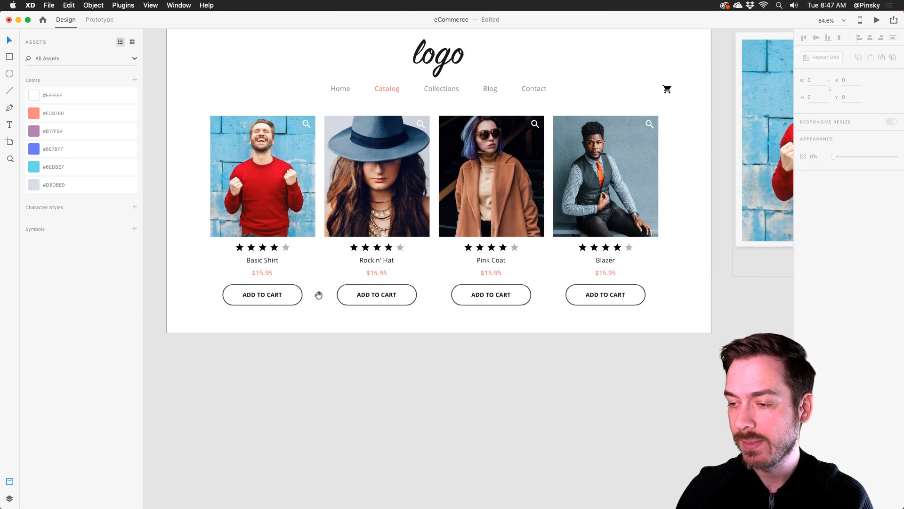
drag(359, 240, 337, 275)
scroll(334, 273, down, 3)
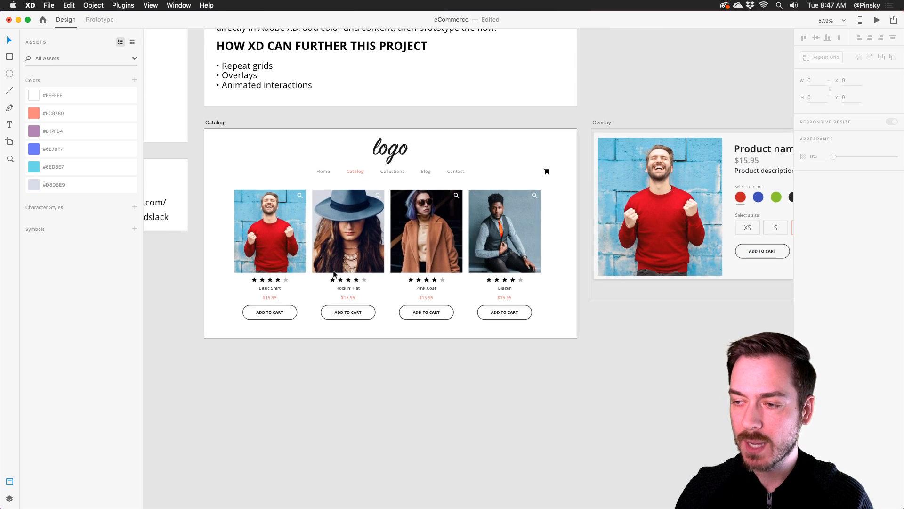
scroll(354, 216, up, 3)
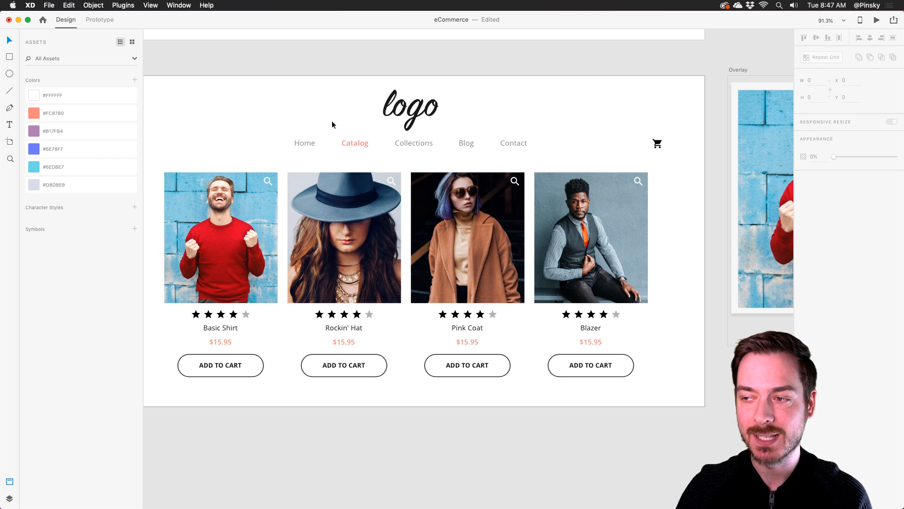
click(354, 141)
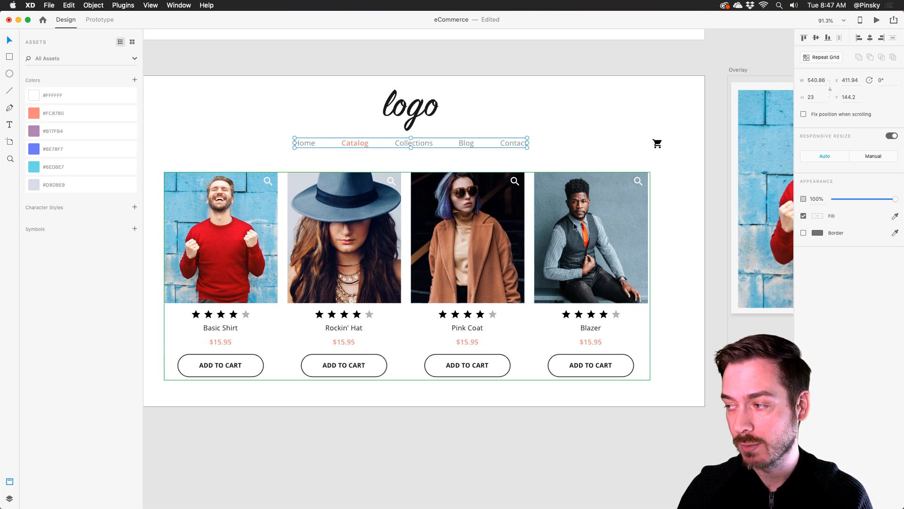
scroll(580, 228, down, 5)
drag(598, 223, 482, 194)
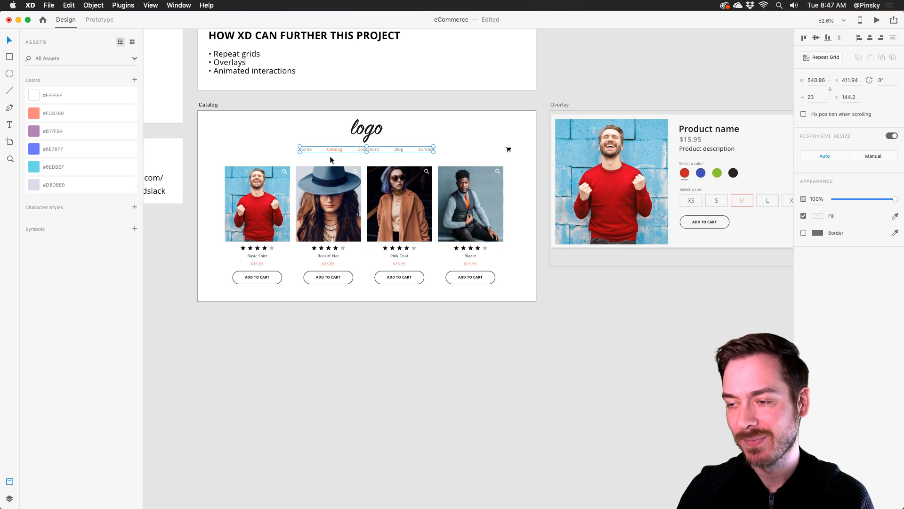
scroll(217, 143, up, 5)
drag(275, 103, 255, 121)
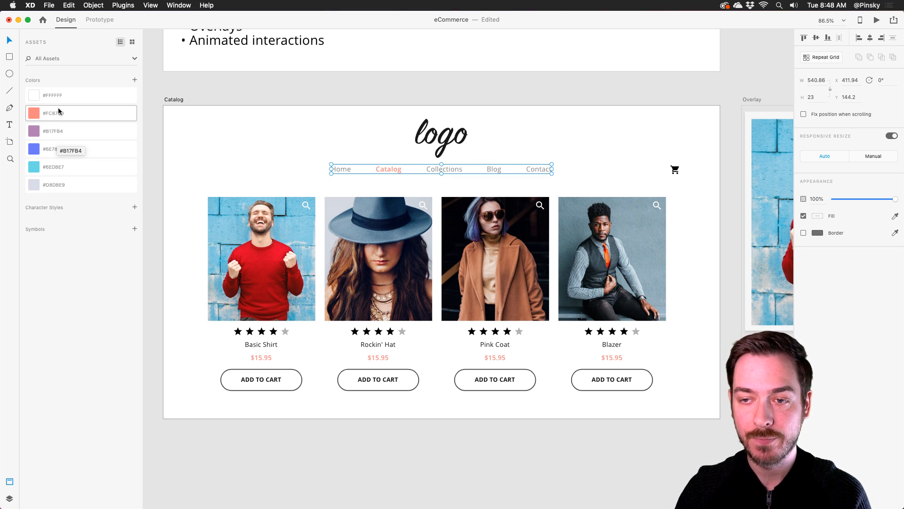
Step: Edit the coral #FC8780 color asset to bright blue #00C3FD, checking its use on the Overlay and Catalog artboards
right_click(78, 113)
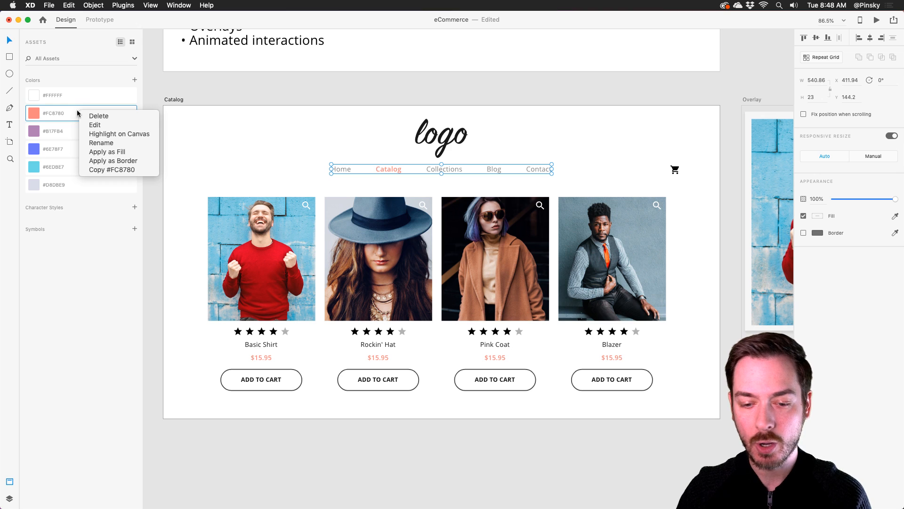
click(95, 125)
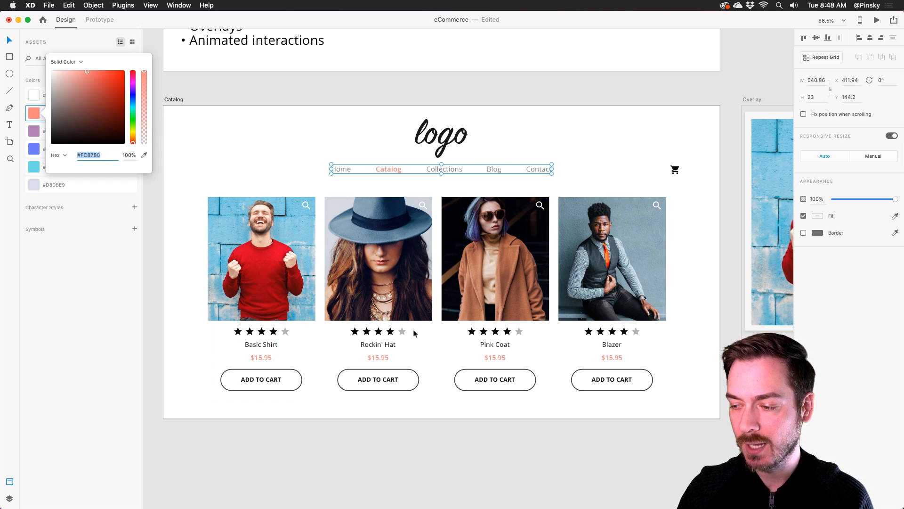
mouse_move(134, 111)
mouse_down()
mouse_move(133, 93)
mouse_move(129, 108)
mouse_up()
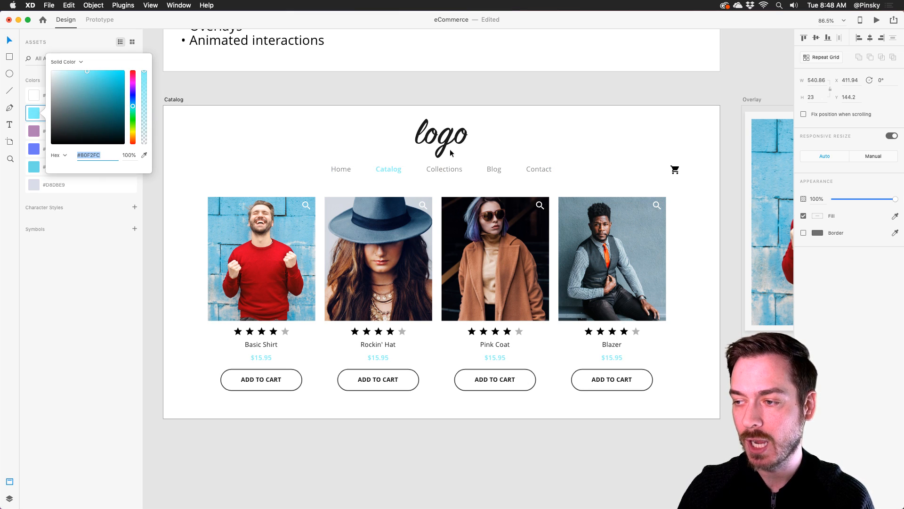
scroll(449, 149, right, 10)
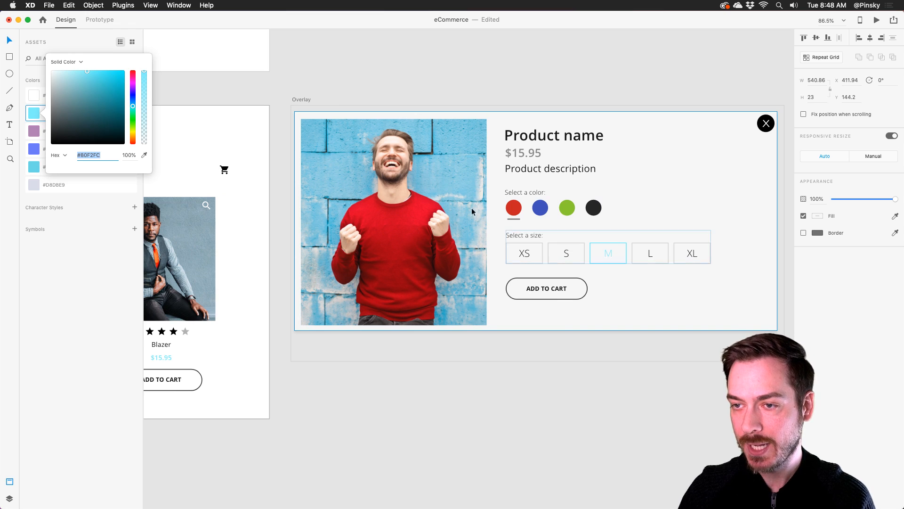
click(132, 104)
drag(108, 83, 124, 70)
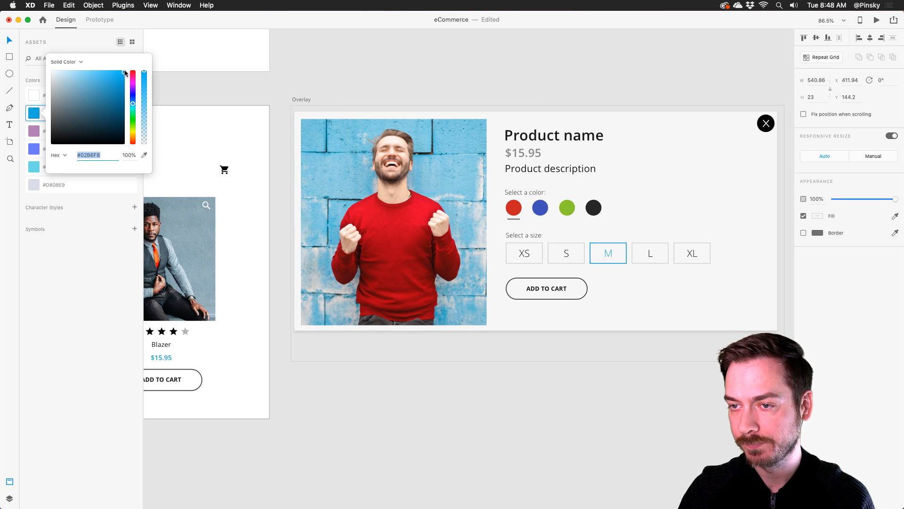
drag(133, 103, 133, 103)
scroll(307, 207, left, 5)
scroll(304, 203, left, 6)
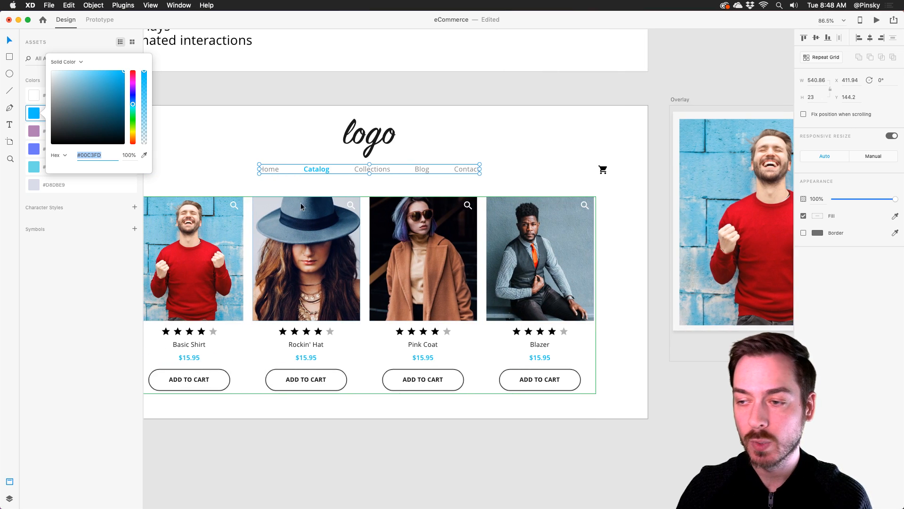
click(263, 155)
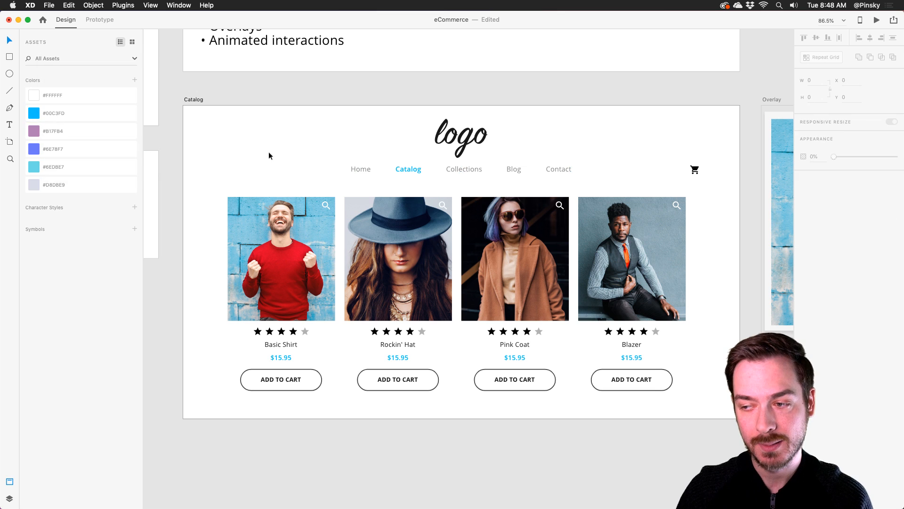
Step: Make the Basic Shirt's Quick Look magnifier icon in the product repeat grid a symbol
scroll(309, 191, up, 3)
scroll(310, 191, up, 3)
scroll(313, 202, down, 5)
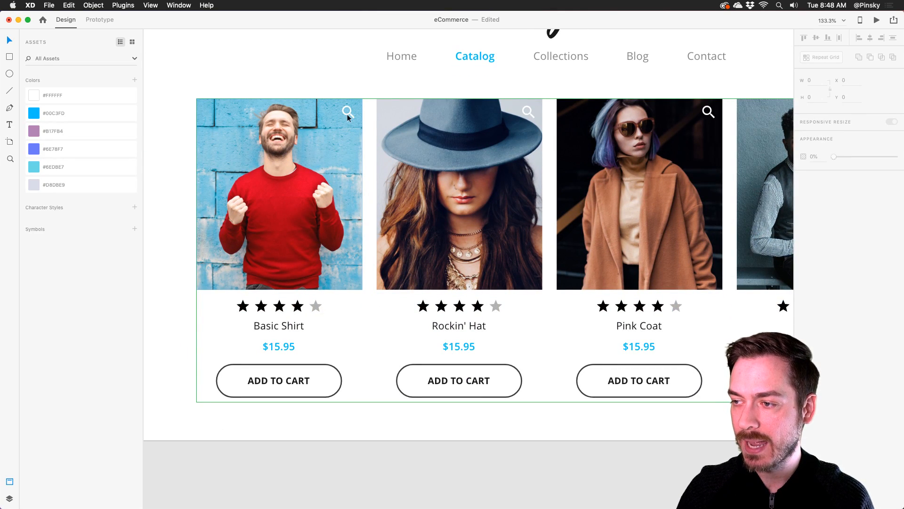
double_click(348, 112)
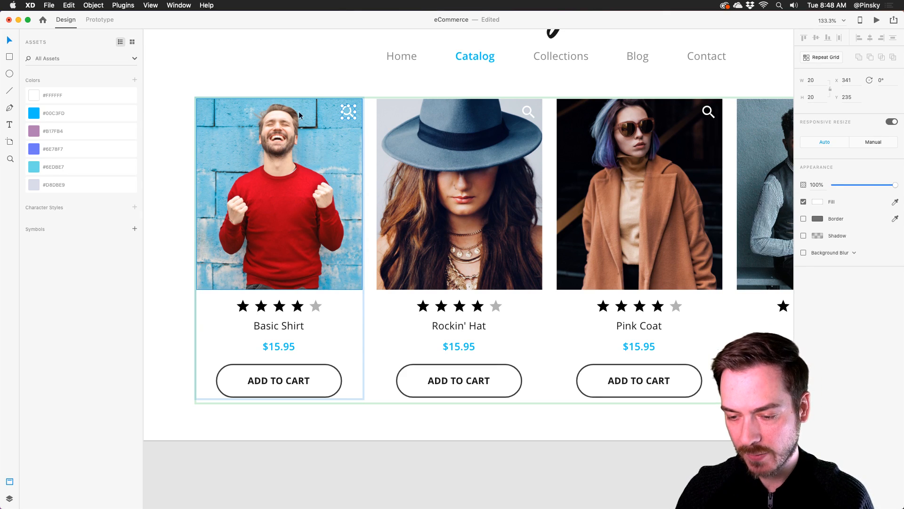
click(134, 228)
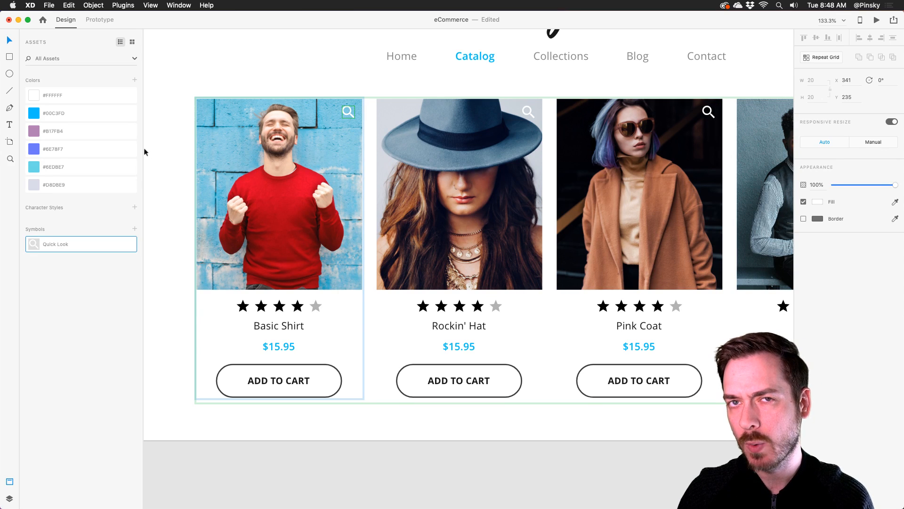
key(super+Tab)
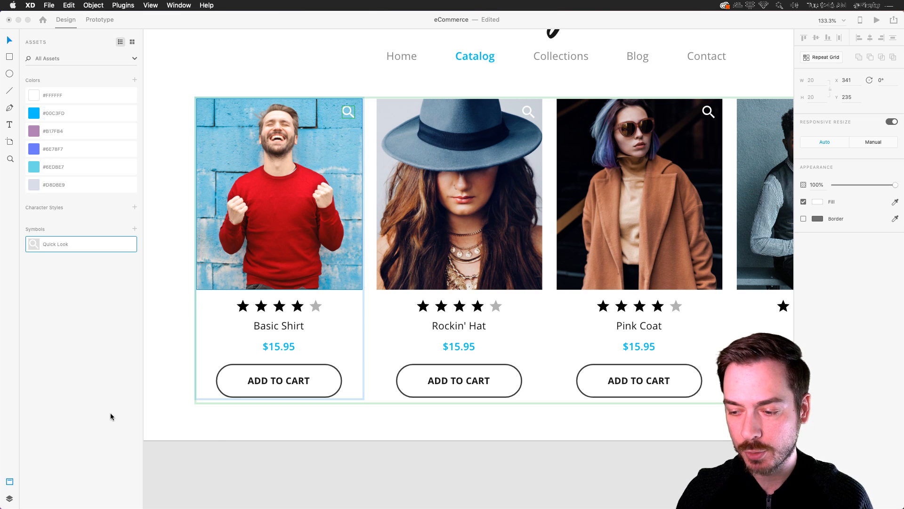
key(super+v)
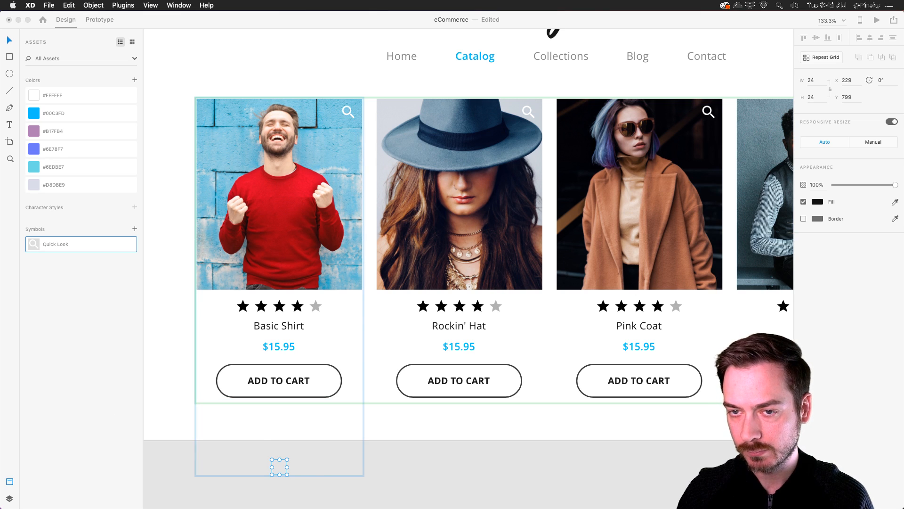
key(super+z)
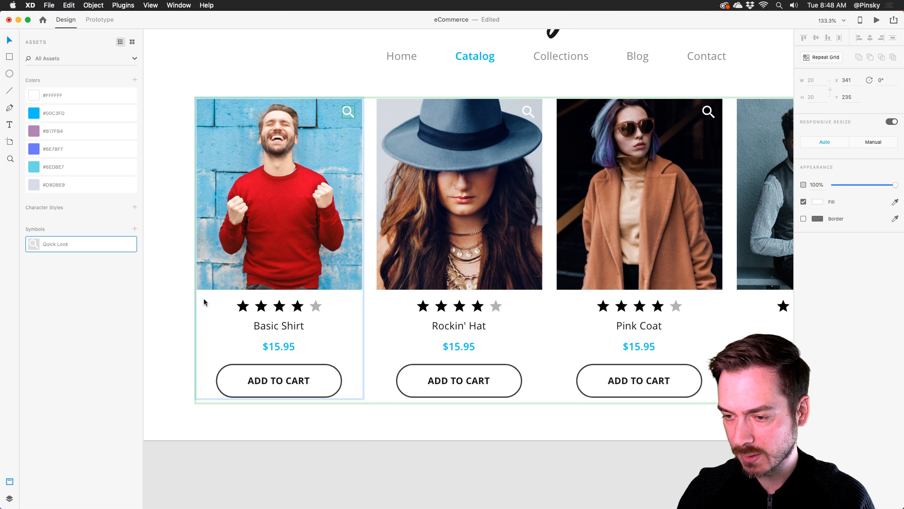
Step: Select the Product repeat grid in the layers, switch to Nucleo, and place its map-search icon in the blank area above the Basic Shirt
key(super+y)
click(59, 49)
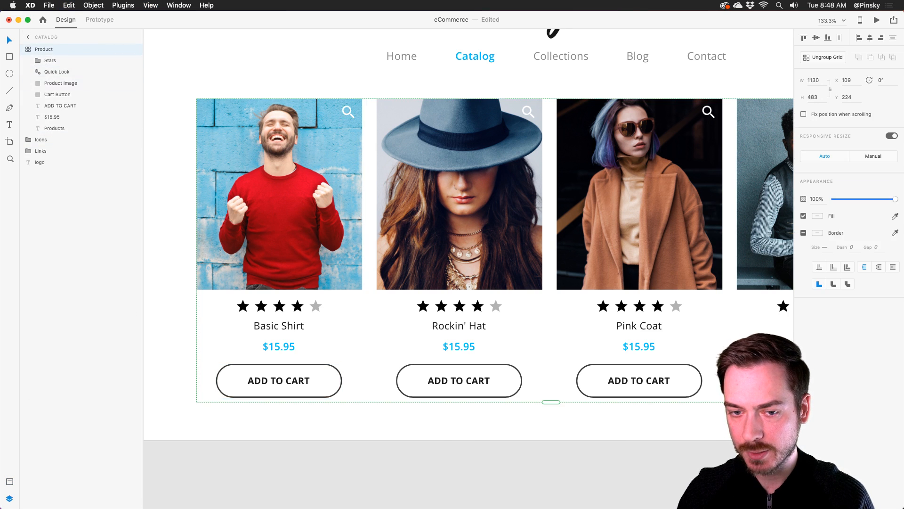
key(super+Tab)
key(super+Tab)
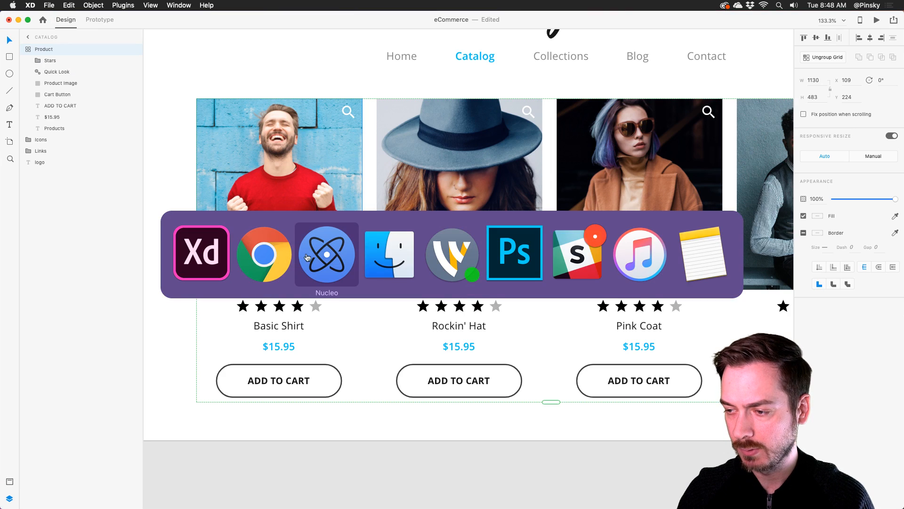
drag(279, 194, 234, 62)
click(232, 73)
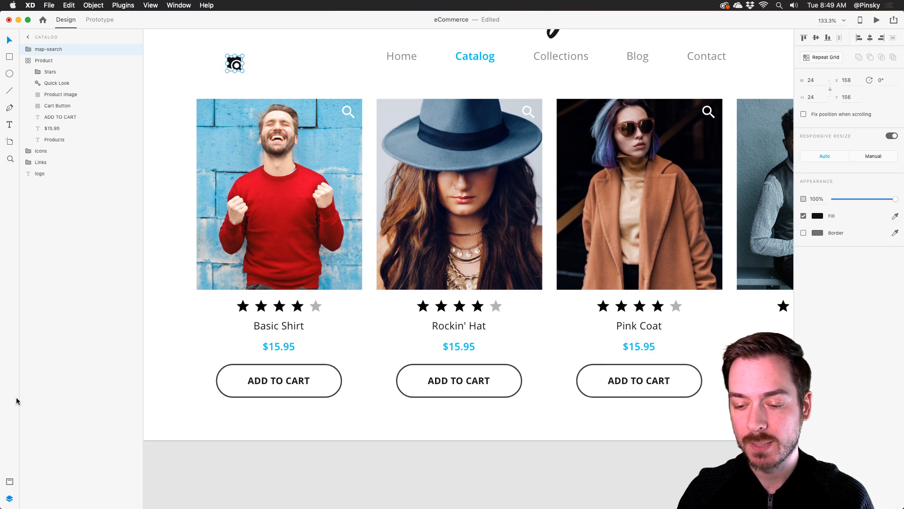
Step: Turn the map-search icon into a symbol and delete its copy from the Catalog artboard
click(10, 482)
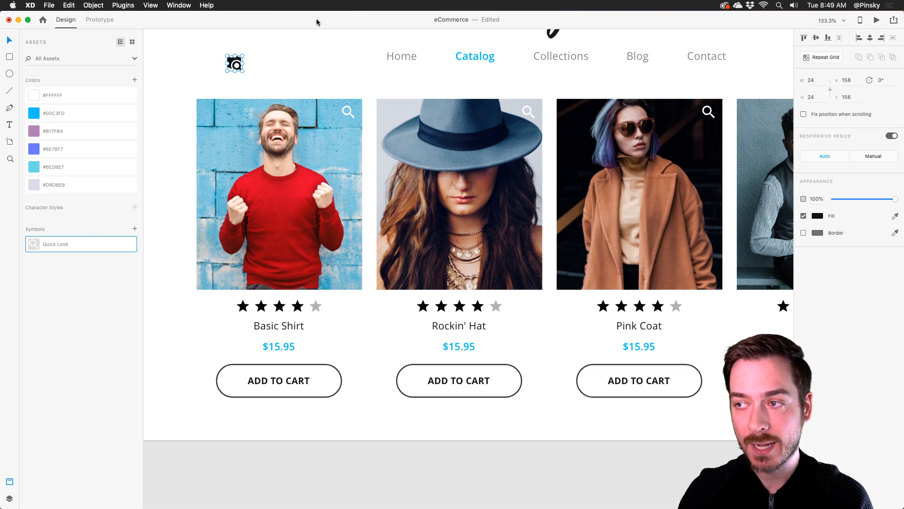
key(super+k)
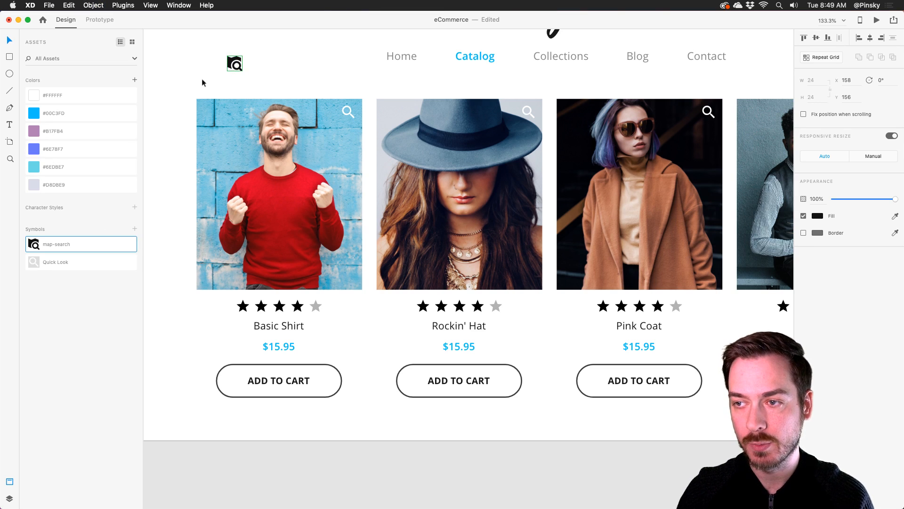
key(Delete)
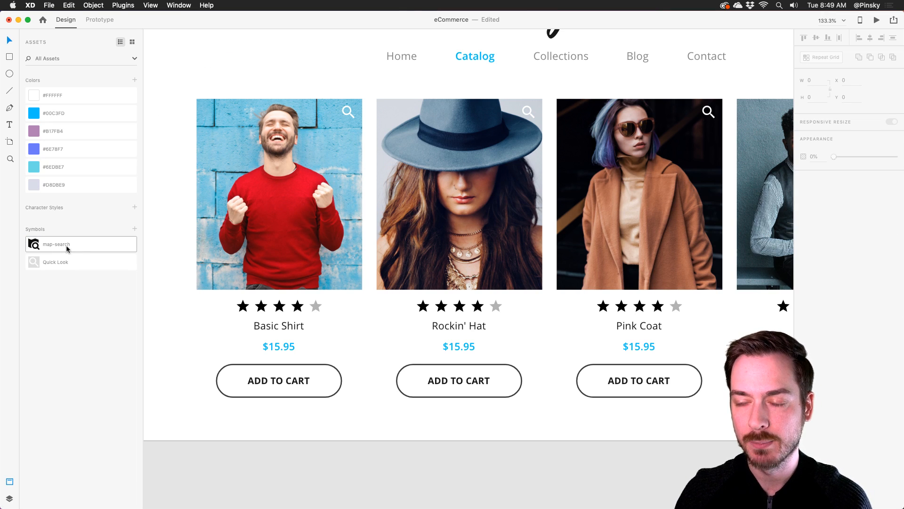
Step: Swap the Basic Shirt's Quick Look symbol in the repeat grid for the map-search symbol
scroll(343, 113, up, 3)
double_click(355, 112)
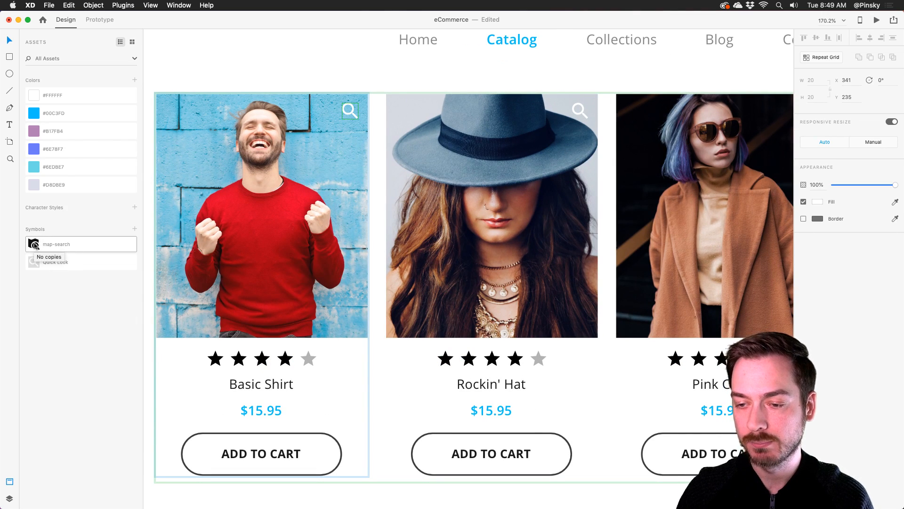
drag(34, 245, 351, 111)
drag(686, 121, 300, 140)
scroll(515, 137, left, 5)
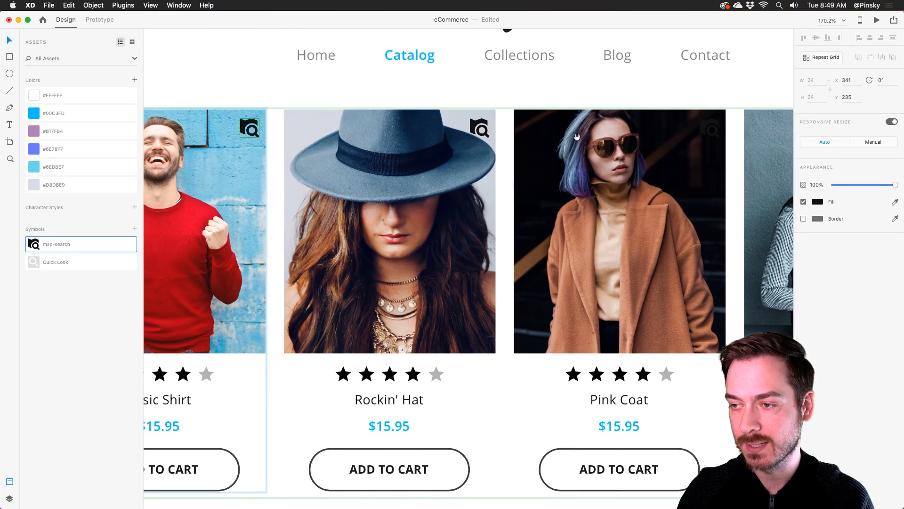
Step: Set the map-search symbol's fill to white #FFFFFF and scale its icon down to 15.73 by 15.73 near the photo's corner
click(819, 203)
drag(730, 162, 699, 150)
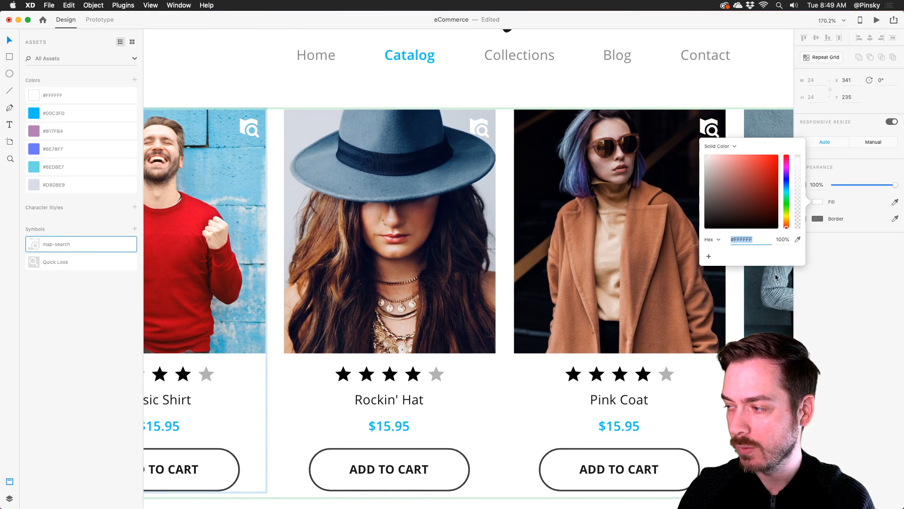
key(Escape)
double_click(245, 127)
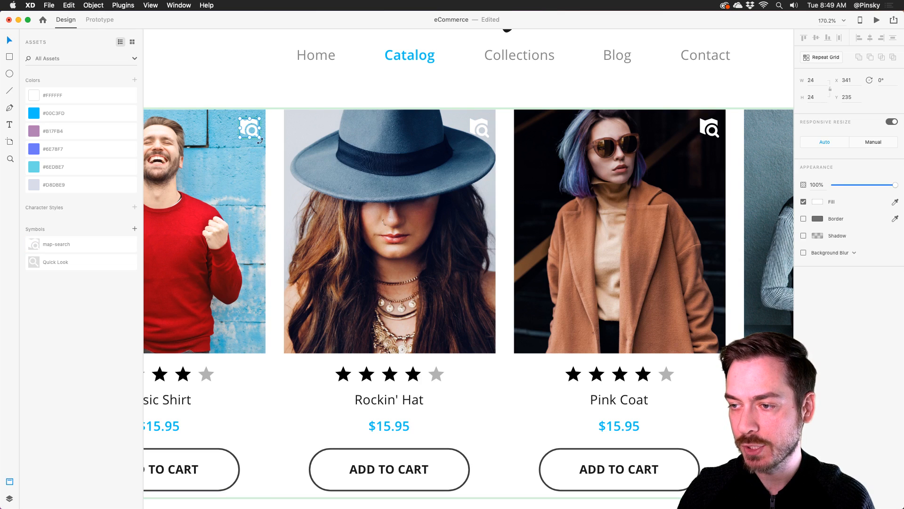
drag(260, 139, 247, 120)
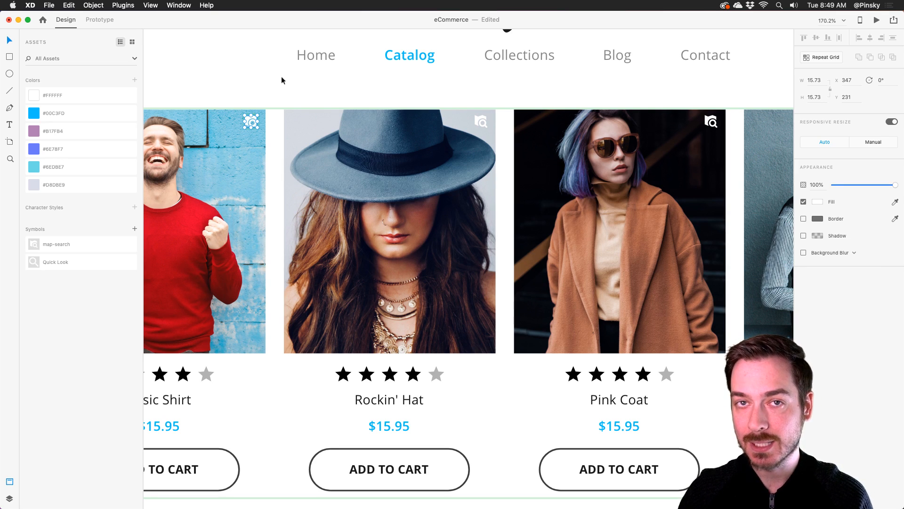
Step: Select the Basic Shirt's Add to Cart button outline and view the Catalog and Overlay artboards together
scroll(272, 113, down, 5)
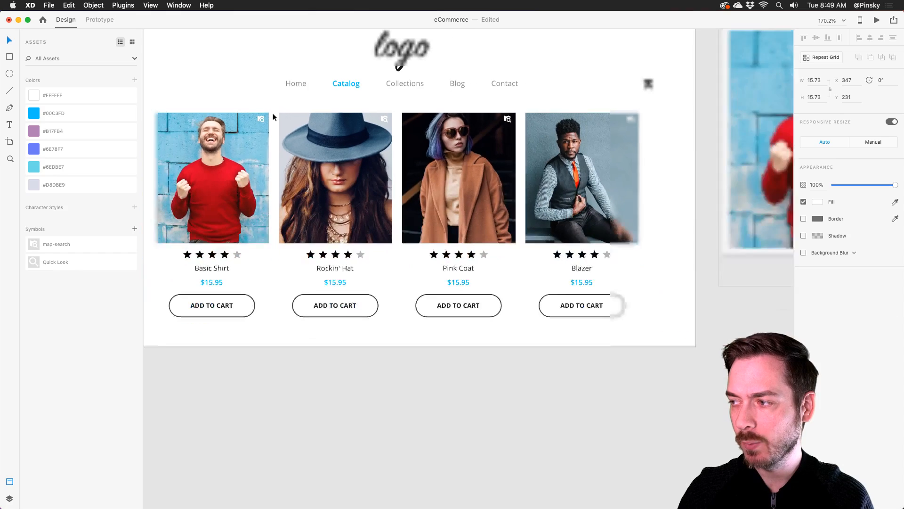
drag(273, 115, 326, 134)
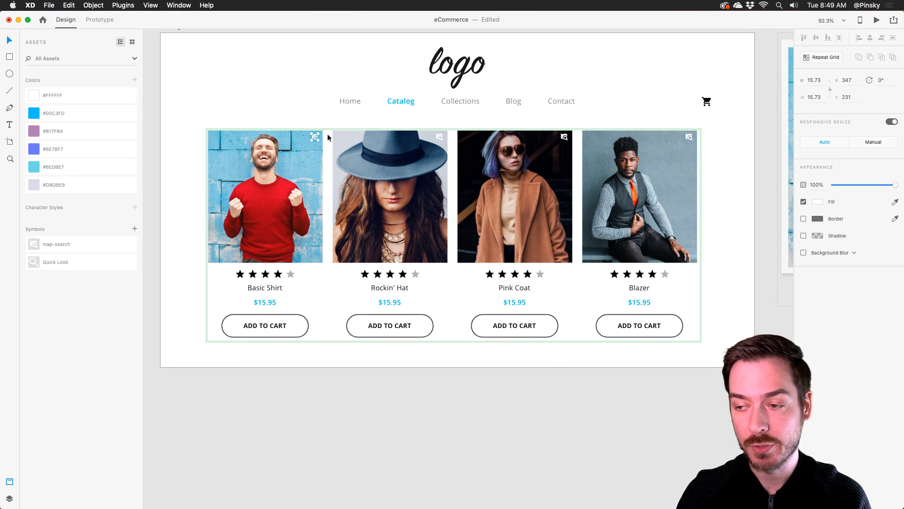
scroll(340, 203, up, 1)
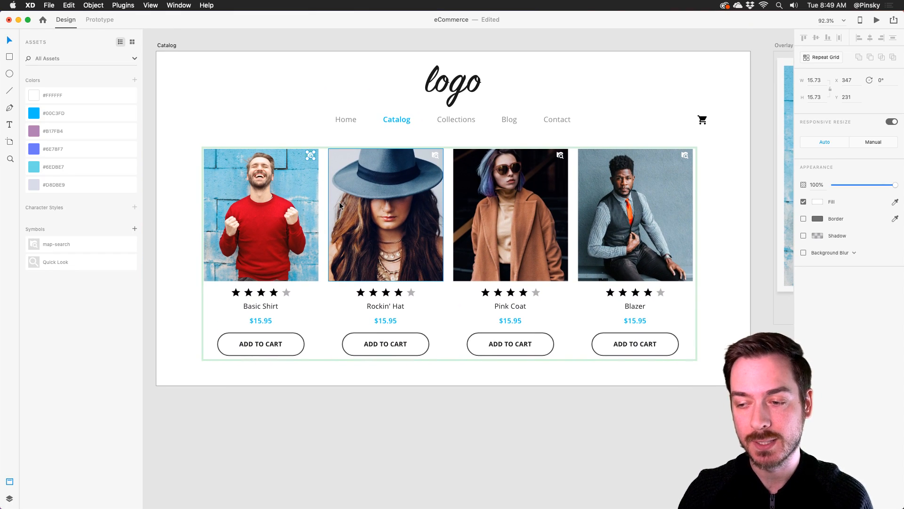
double_click(300, 346)
drag(399, 241, 389, 302)
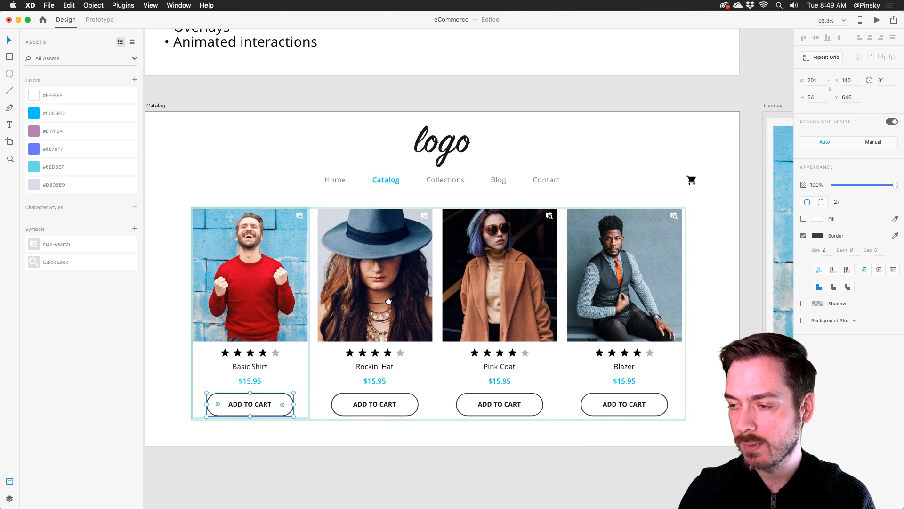
scroll(266, 404, down, 5)
drag(290, 409, 290, 341)
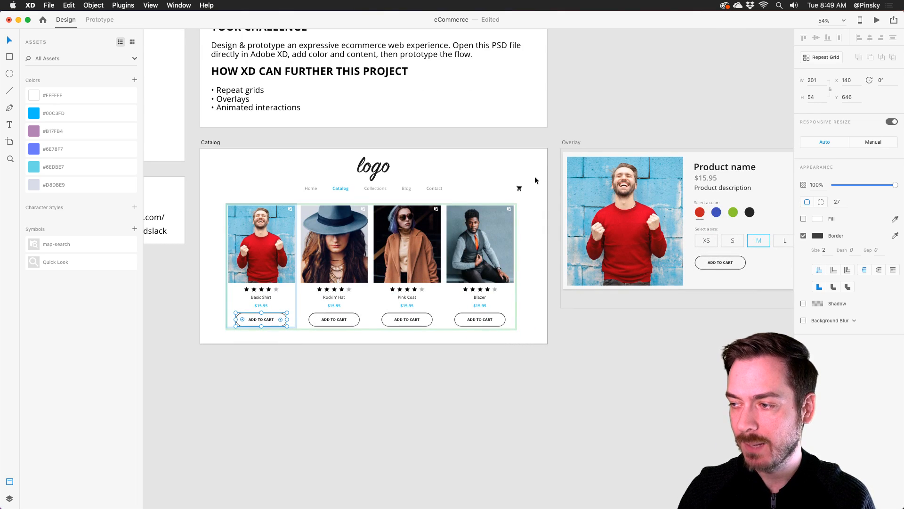
Step: Duplicate the Catalog artboard and place the copy directly below the original at X 0, Y 852
scroll(526, 182, up, 6)
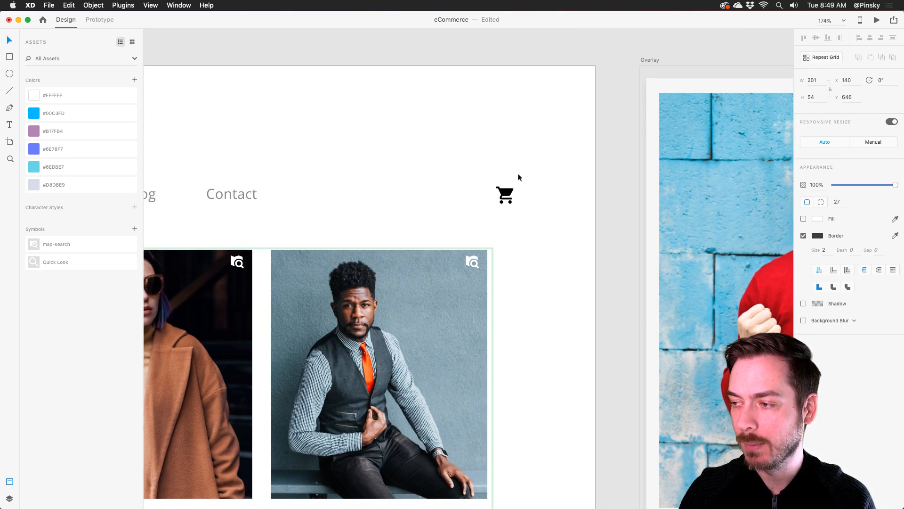
scroll(512, 194, down, 5)
drag(387, 312, 437, 200)
scroll(391, 216, up, 1)
scroll(392, 217, down, 3)
drag(346, 194, 342, 201)
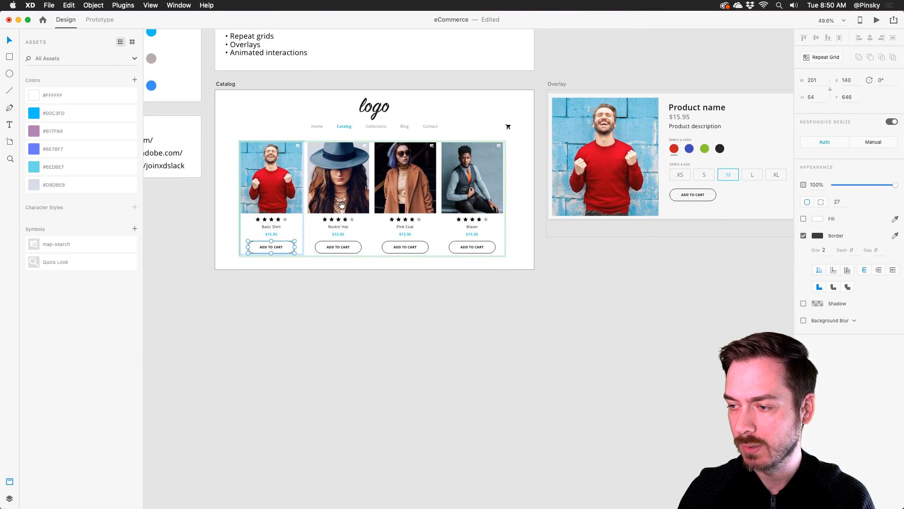
click(257, 97)
drag(229, 84, 227, 281)
Step: Draw a circle about 19 by 19 over the upper corner of the cart icon on the duplicated Catalog artboard
click(10, 74)
scroll(432, 327, down, 2)
scroll(431, 326, right, 2)
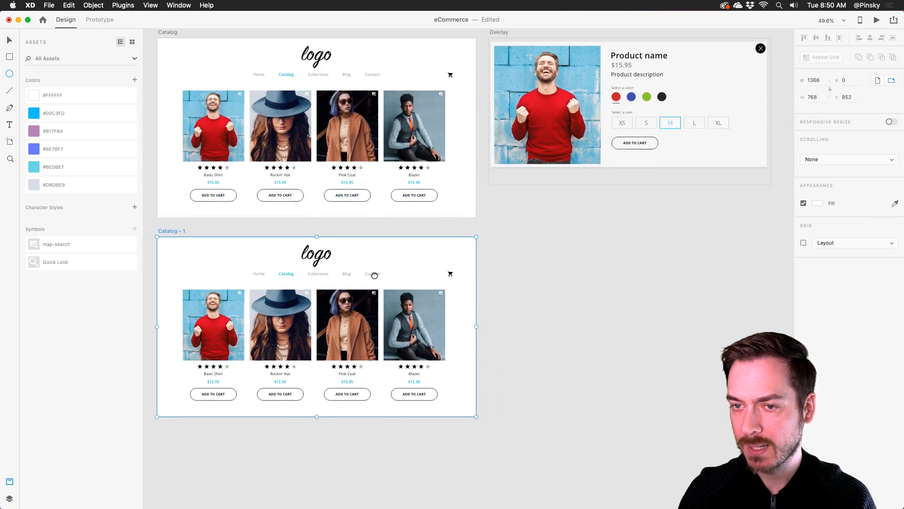
scroll(471, 277, up, 1)
scroll(468, 278, up, 5)
mouse_move(391, 240)
mouse_down()
mouse_move(416, 272)
mouse_move(398, 248)
mouse_up()
key(v)
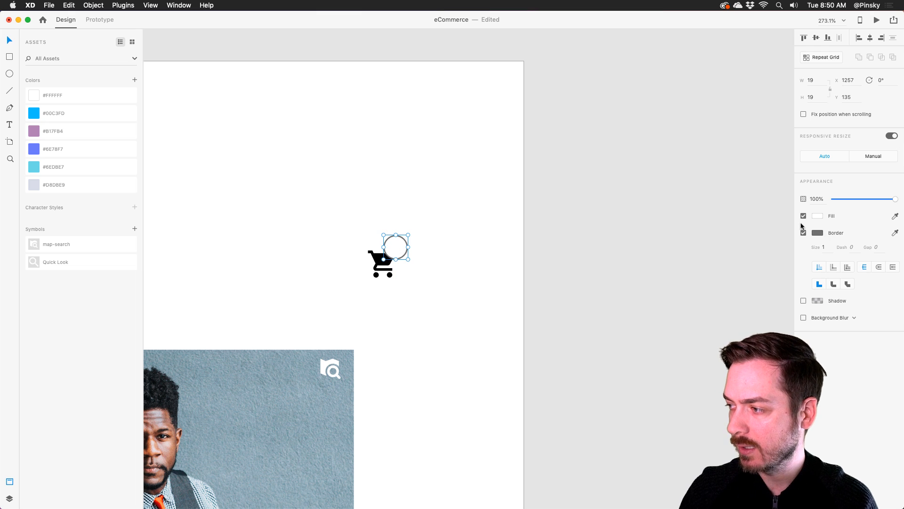
Step: Remove the cart circle's border and set its fill to red #FF0505
click(804, 233)
click(817, 215)
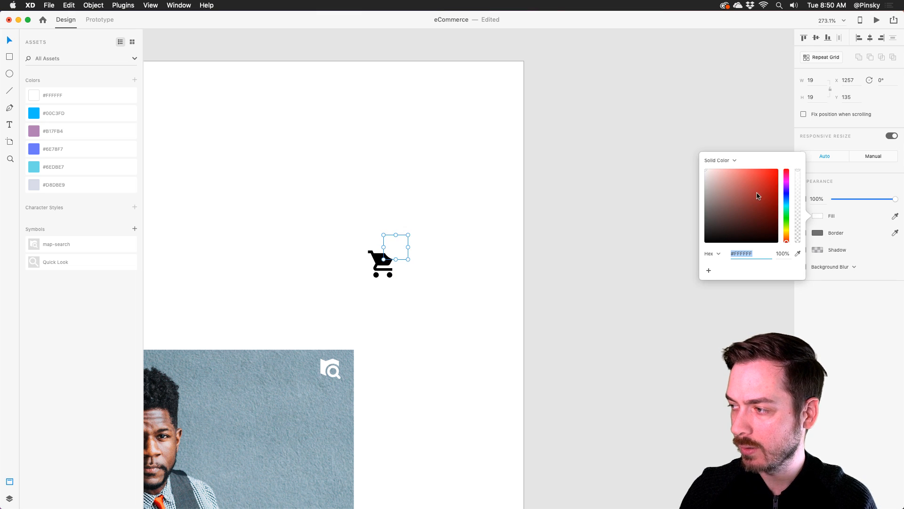
drag(759, 196, 778, 161)
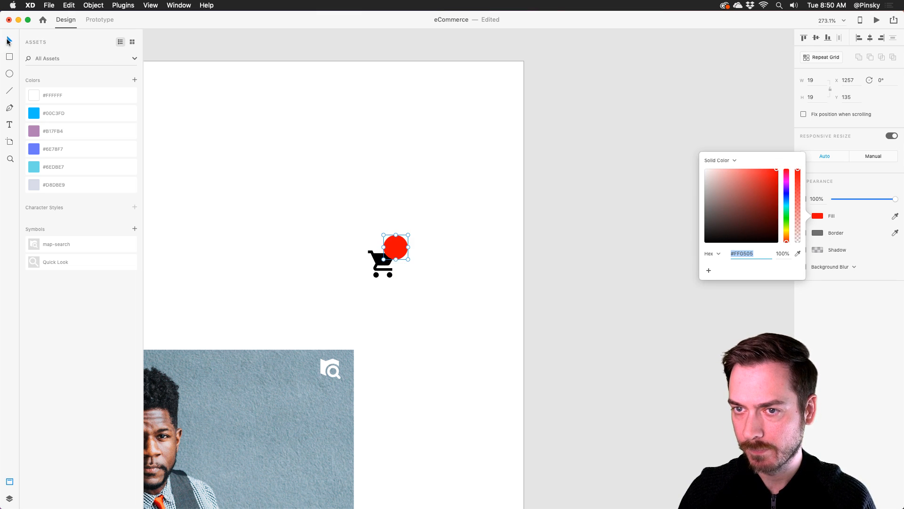
Step: Copy the red circle into the original Catalog artboard beside the Basic Shirt's ADD TO CART label and set its opacity to 0%
click(8, 41)
drag(338, 209, 445, 183)
scroll(442, 181, down, 5)
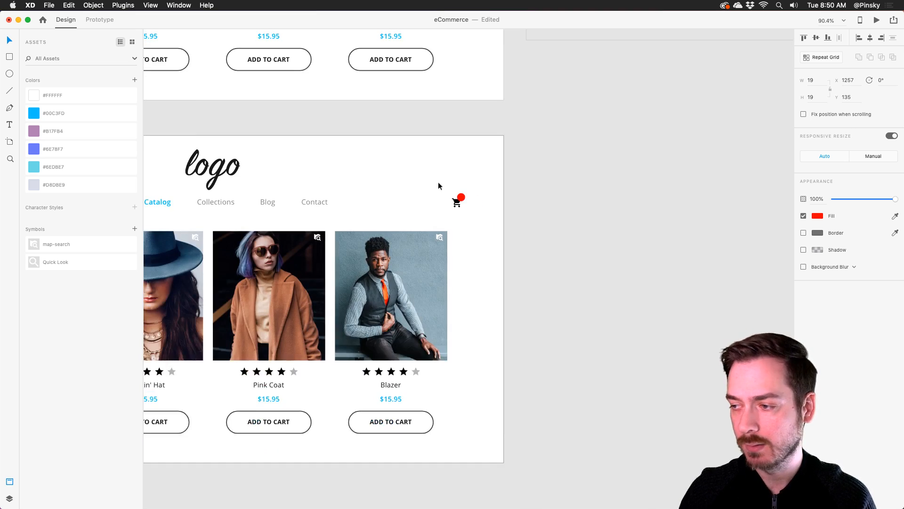
scroll(439, 182, up, 4)
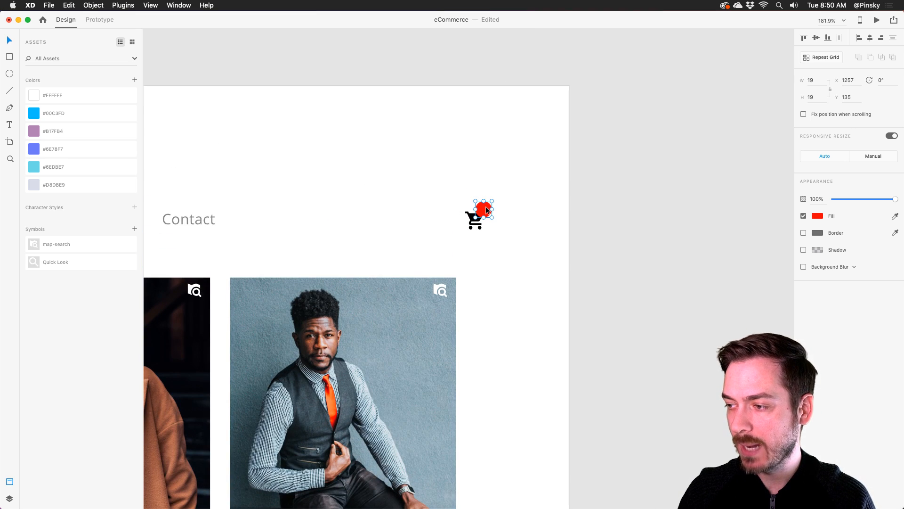
key(super+c)
drag(359, 154, 657, 333)
drag(465, 194, 644, 356)
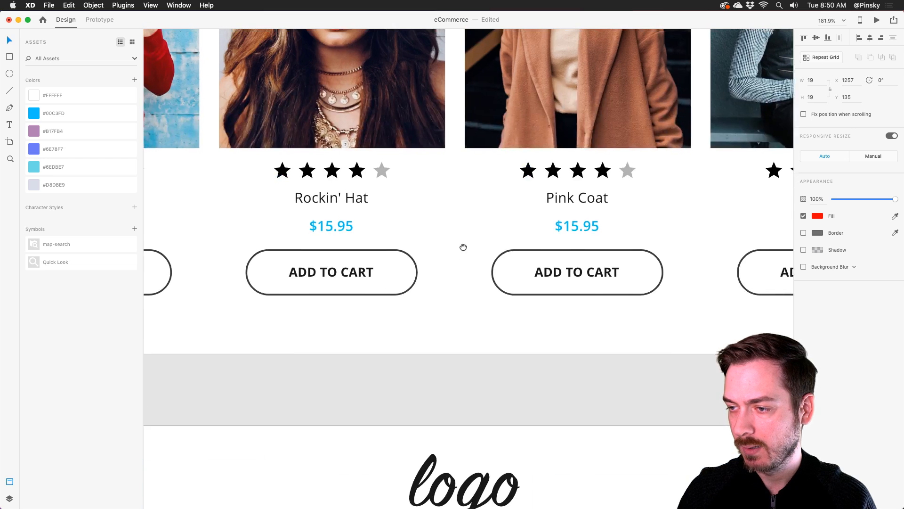
drag(454, 226, 612, 288)
key(super+v)
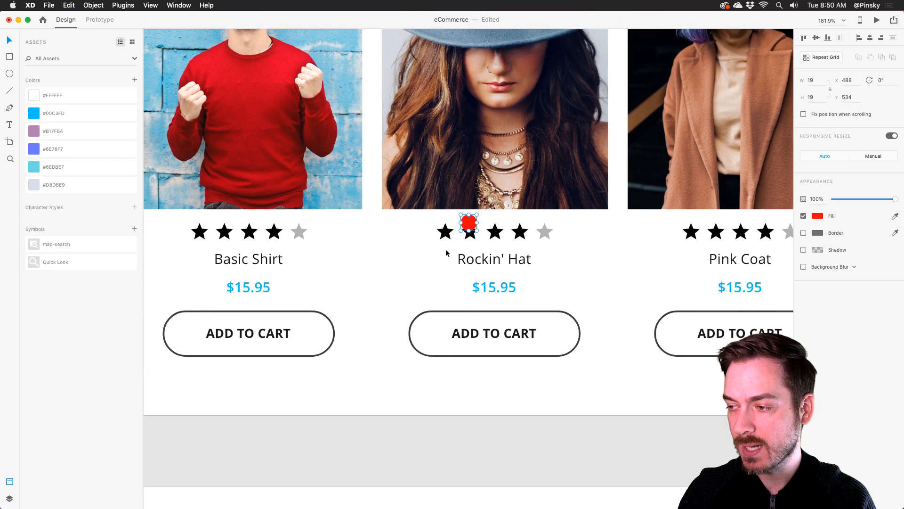
drag(475, 216, 307, 328)
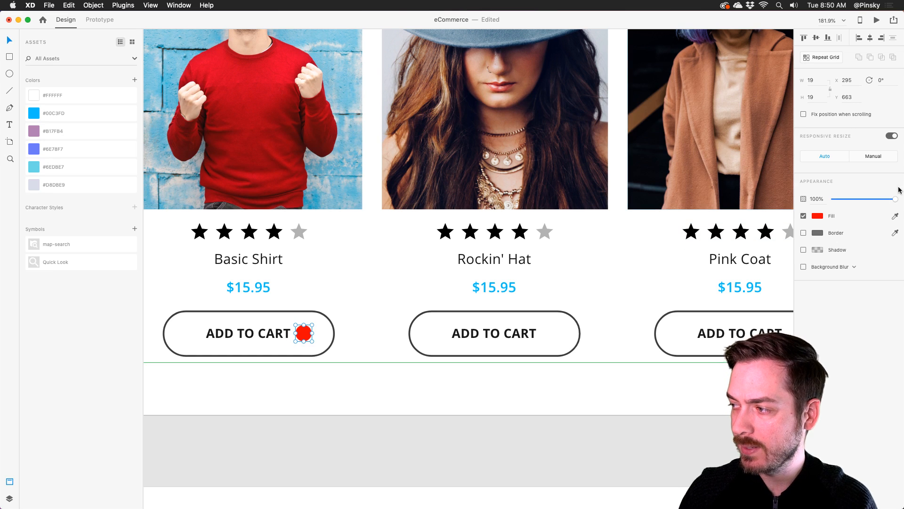
drag(895, 199, 796, 199)
Step: Change the Basic Shirt's button label to VIEW IN CART on the duplicated Catalog artboard
scroll(443, 311, down, 5)
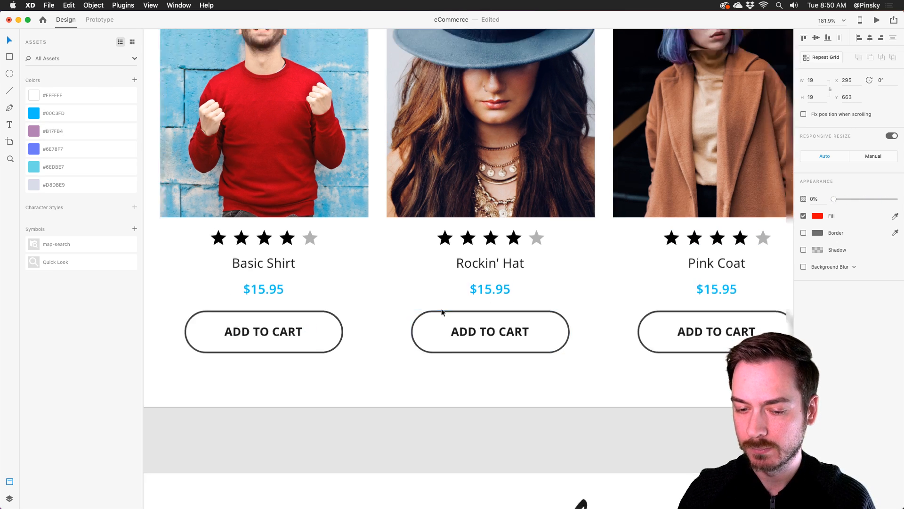
drag(400, 362, 345, 304)
scroll(330, 306, down, 4)
scroll(272, 377, up, 5)
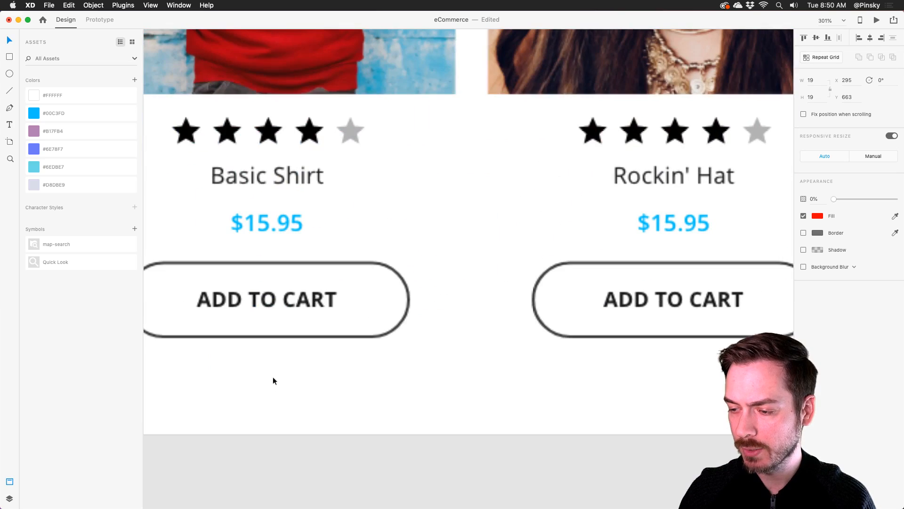
double_click(264, 302)
double_click(263, 301)
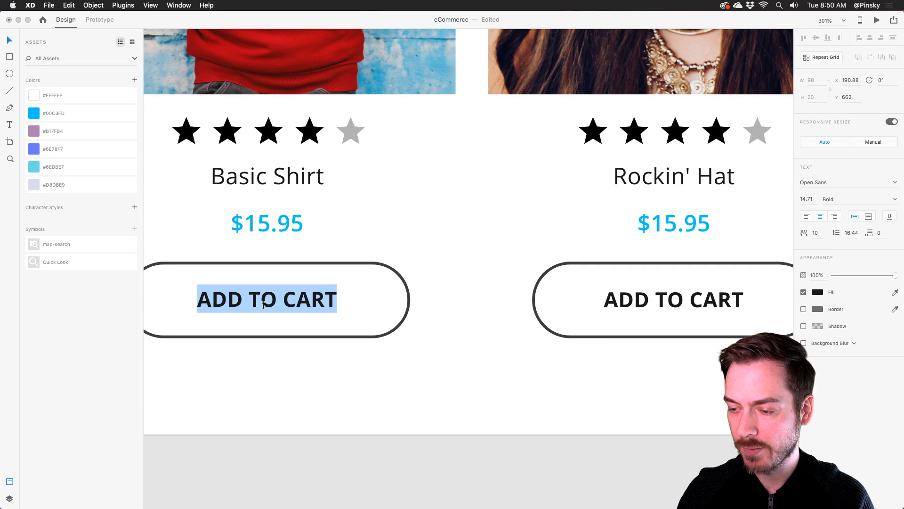
text(VIEW IN CHAR)
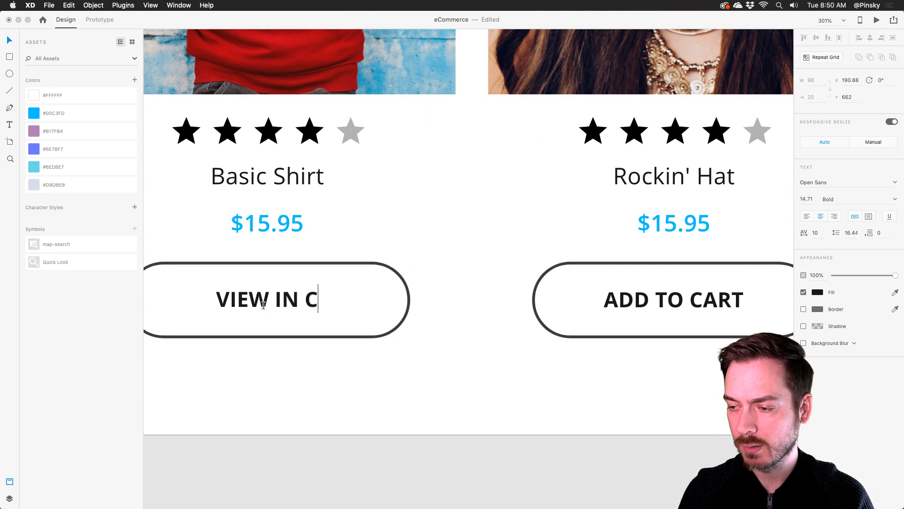
key(BackSpace)
key(BackSpace)
key(BackSpace)
text(ART)
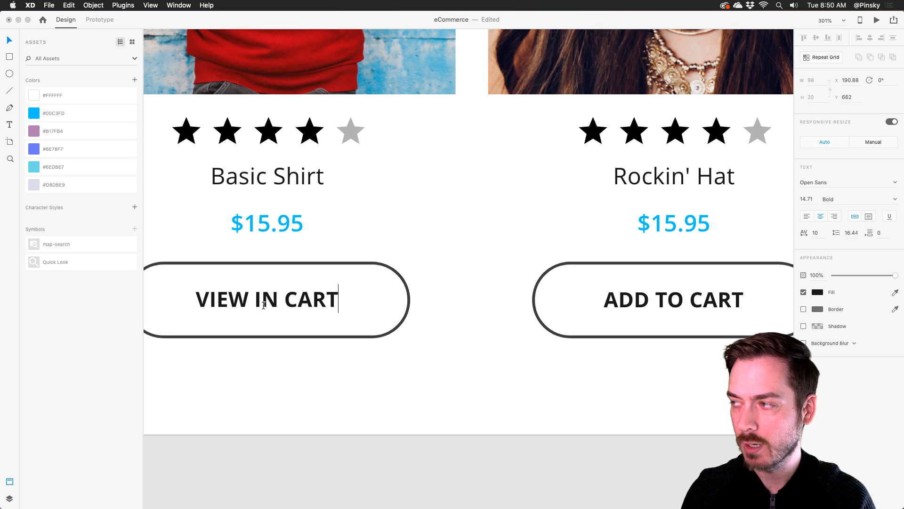
Step: Compare the transparent circle in the Basic Shirt's button on Catalog with the red circle on the duplicated artboard's cart icon
scroll(400, 250, down, 6)
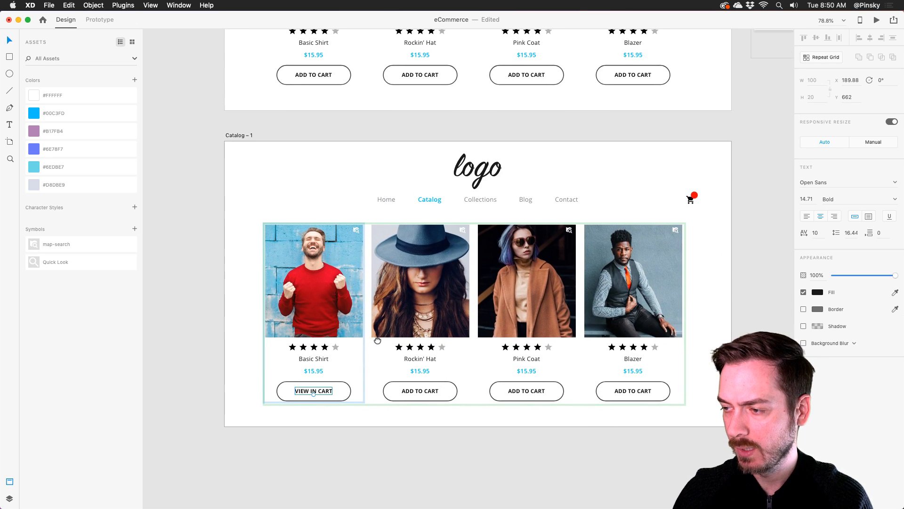
click(377, 137)
scroll(330, 210, up, 5)
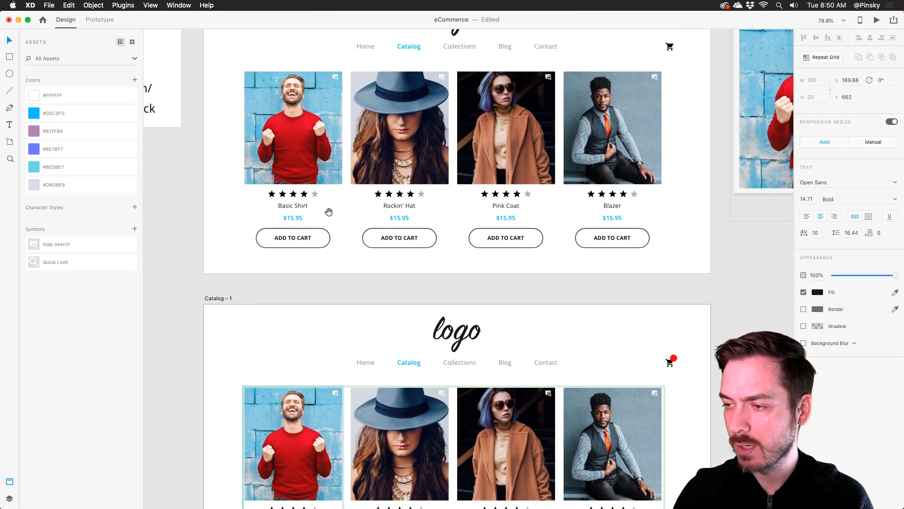
click(315, 236)
scroll(315, 236, up, 5)
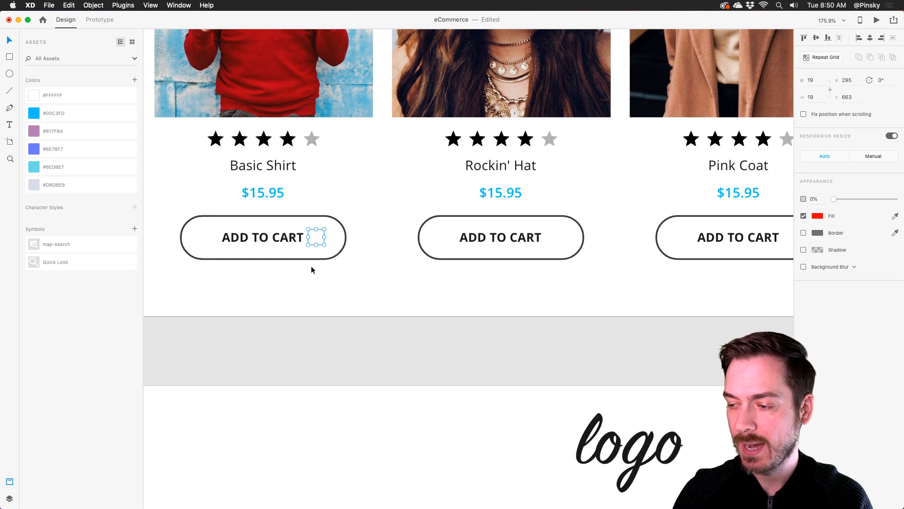
scroll(311, 265, down, 5)
drag(372, 391, 317, 137)
scroll(730, 140, up, 5)
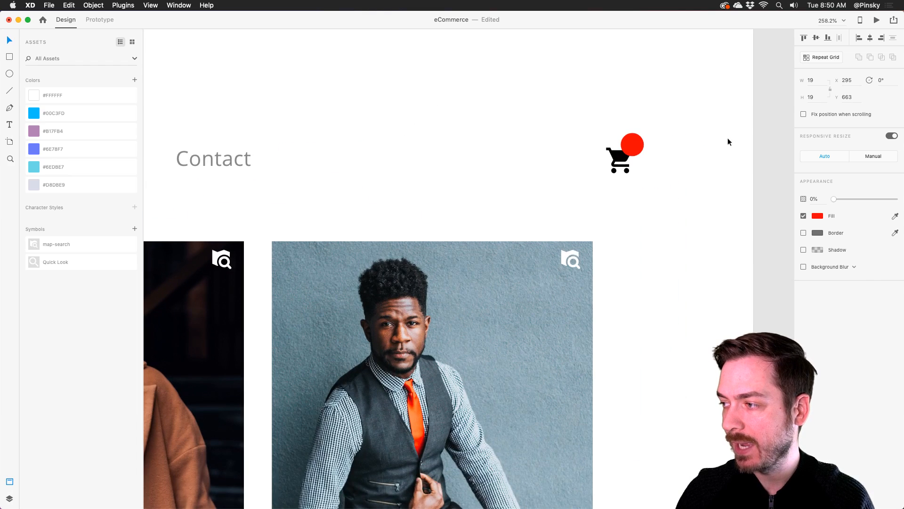
Step: Rename the red circle's layer on the Catalog – 1 artboard as Badge
click(632, 143)
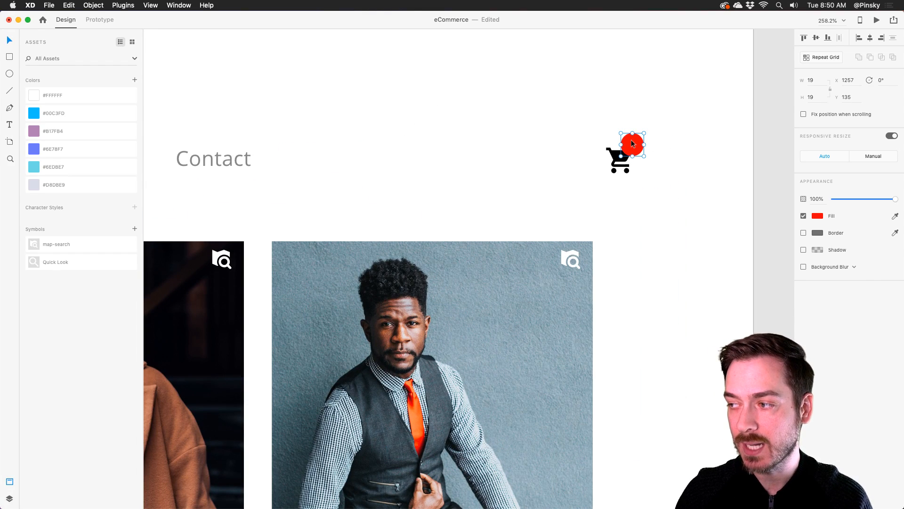
key(super+y)
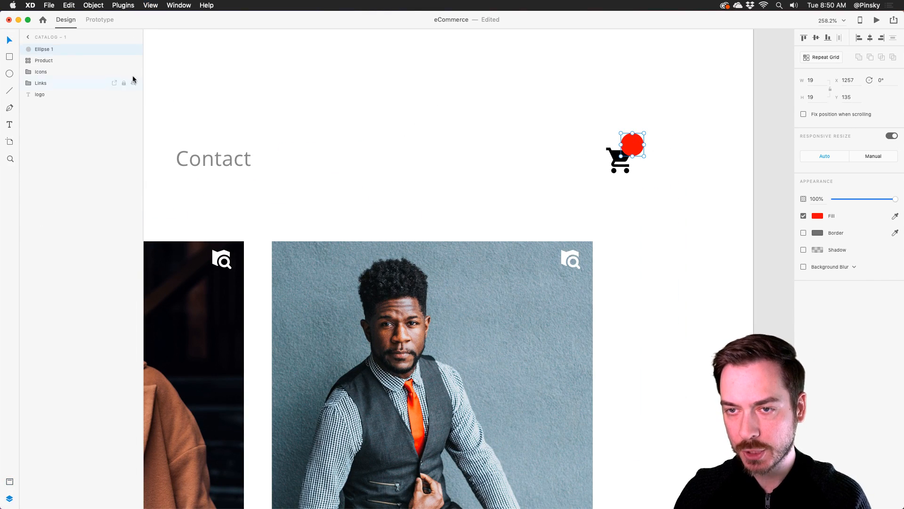
double_click(42, 49)
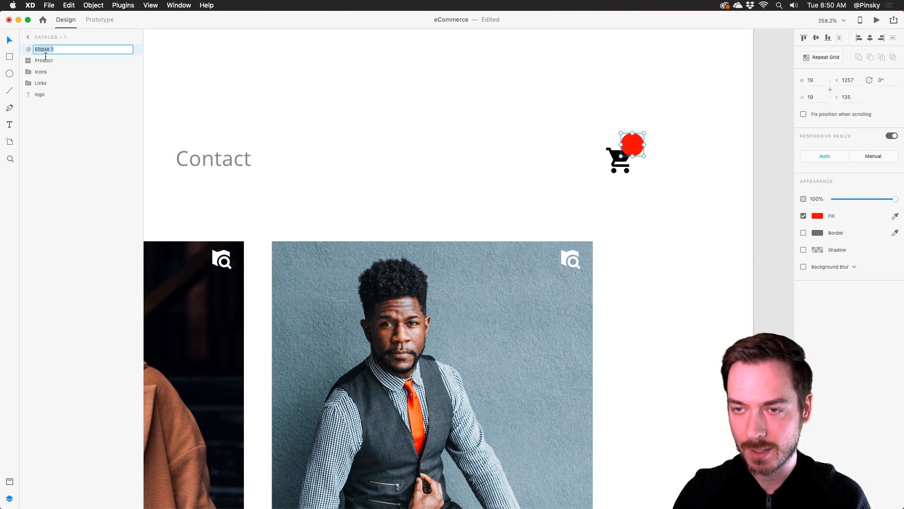
text(Bar)
key(Return)
Step: Rename the transparent circle's layer on the original Catalog artboard as Badge
scroll(218, 123, up, 15)
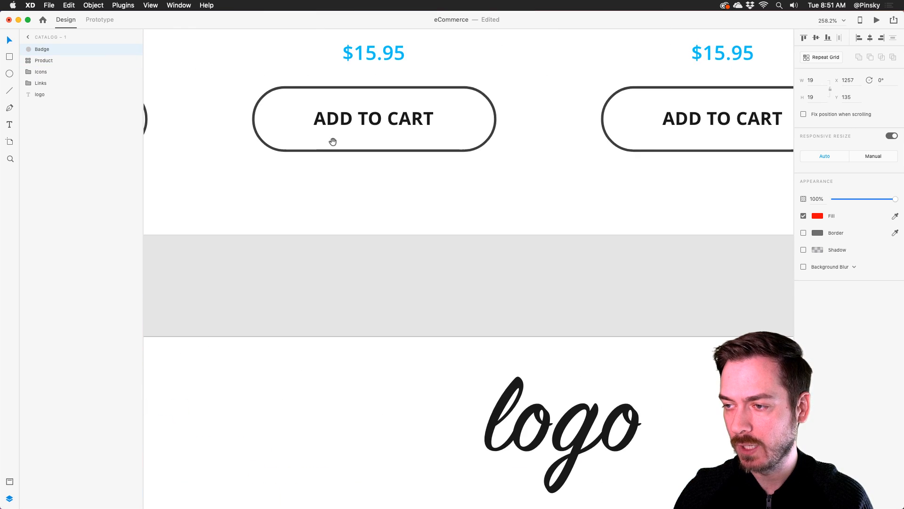
drag(334, 142, 563, 289)
click(330, 268)
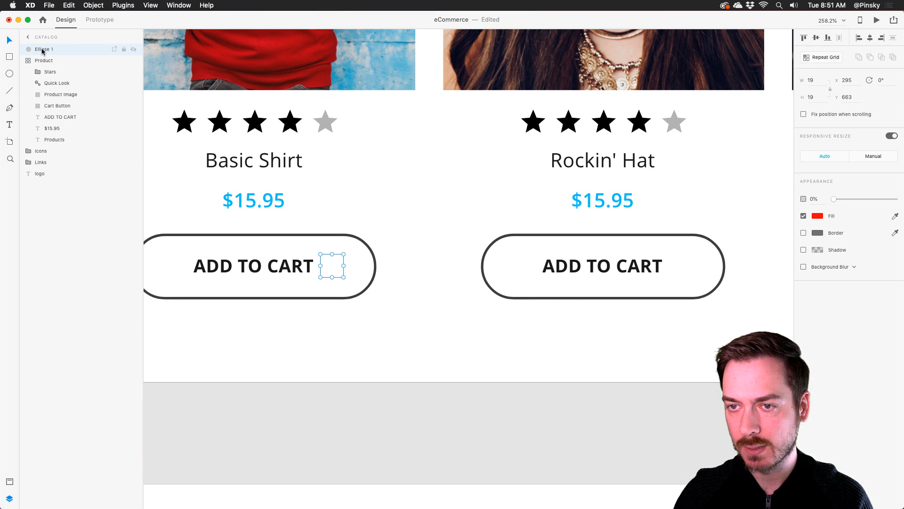
double_click(42, 49)
text(Badge)
key(Return)
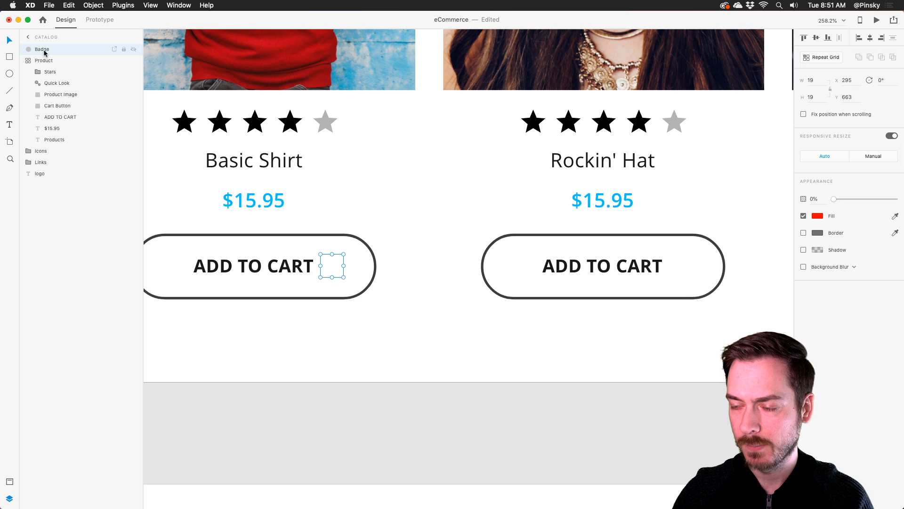
Step: Examine the start and end positions of the Badge circle across the Catalog and Catalog – 1 artboards
scroll(358, 244, down, 10)
drag(426, 287, 394, 257)
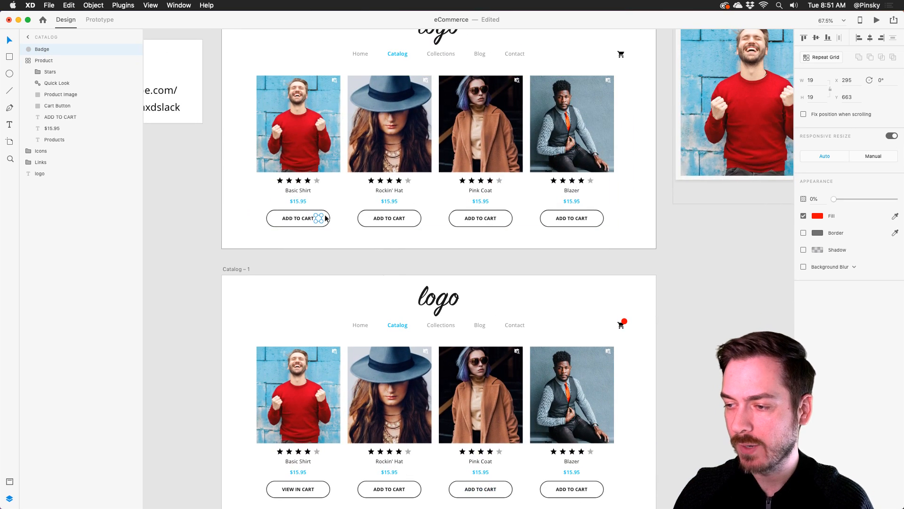
scroll(324, 218, up, 10)
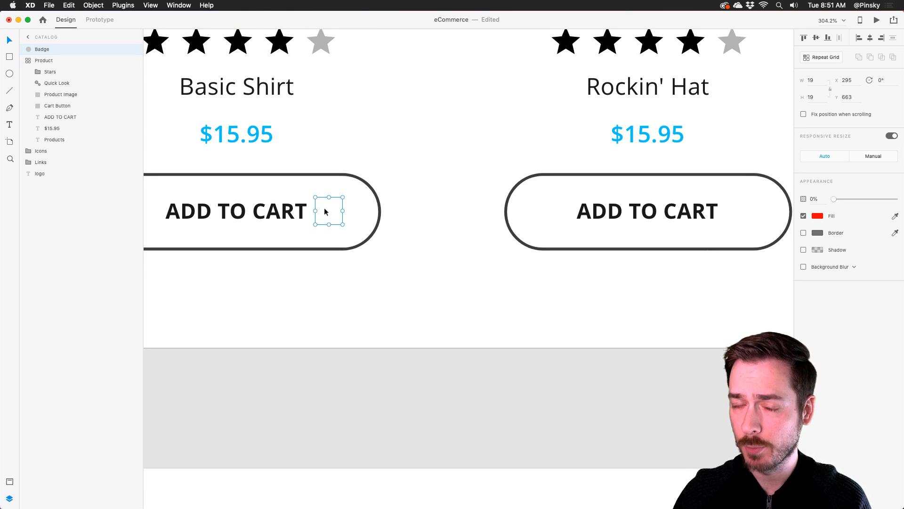
scroll(325, 211, down, 5)
scroll(507, 303, down, 5)
scroll(563, 238, right, 5)
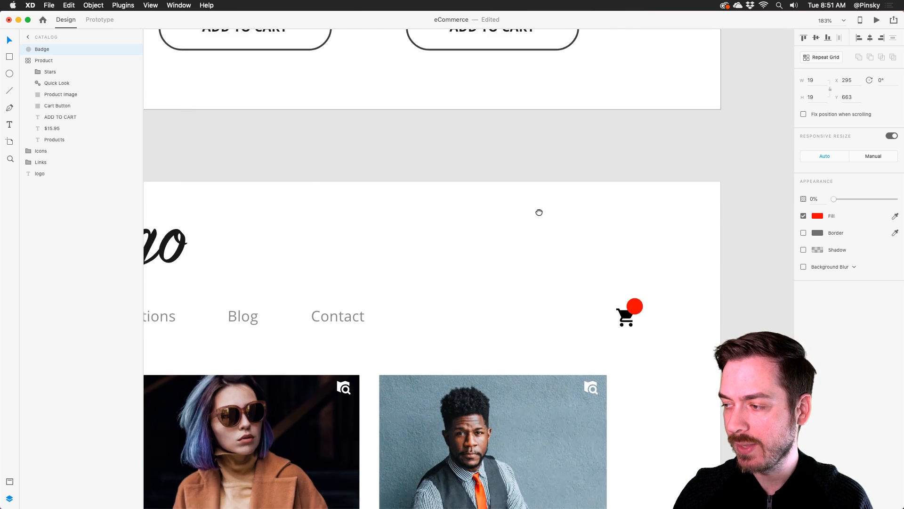
scroll(541, 226, up, 5)
scroll(550, 246, down, 10)
scroll(362, 196, up, 5)
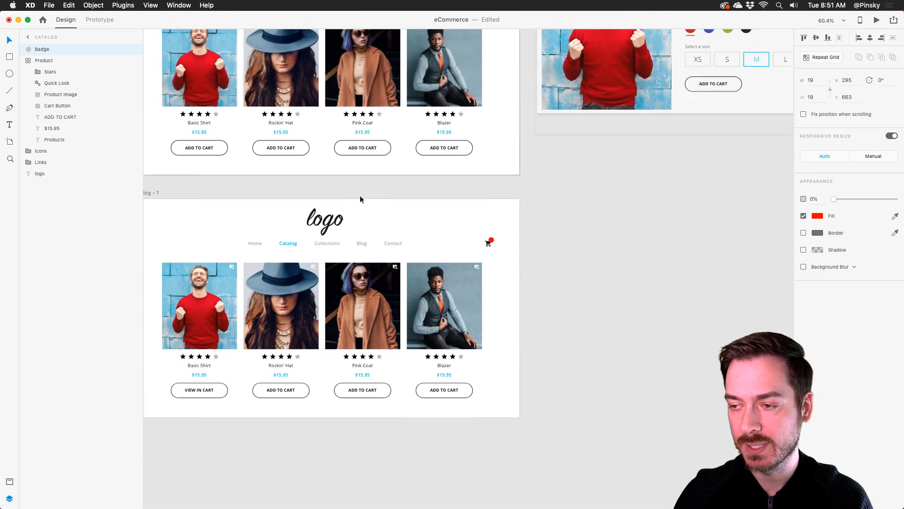
Step: Prototype the Basic Shirt's ADD TO CART text to link to Catalog – 1 on Tap with the Auto-Animate action
click(100, 19)
scroll(246, 158, down, 5)
click(260, 146)
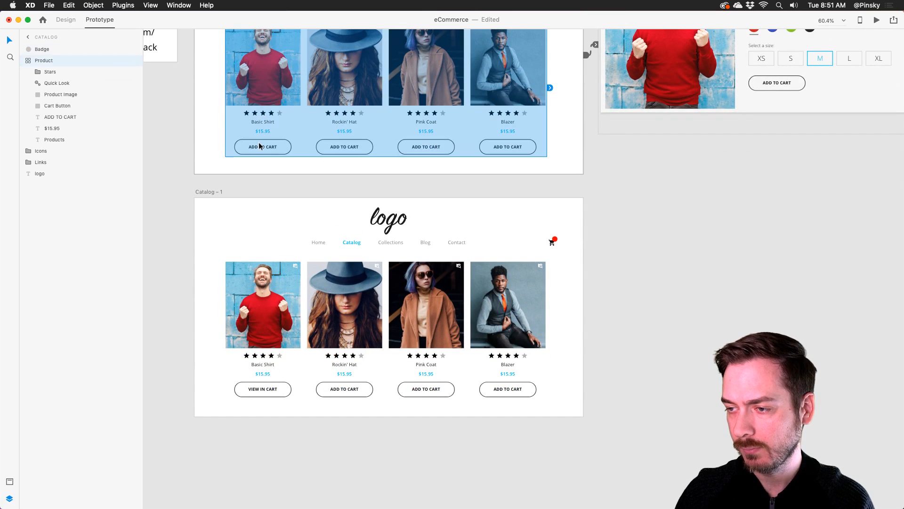
double_click(259, 146)
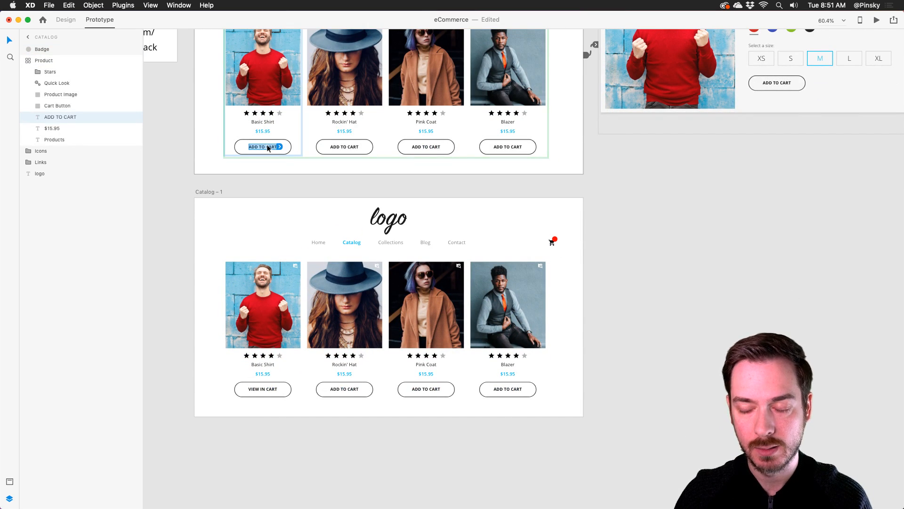
drag(284, 154, 277, 232)
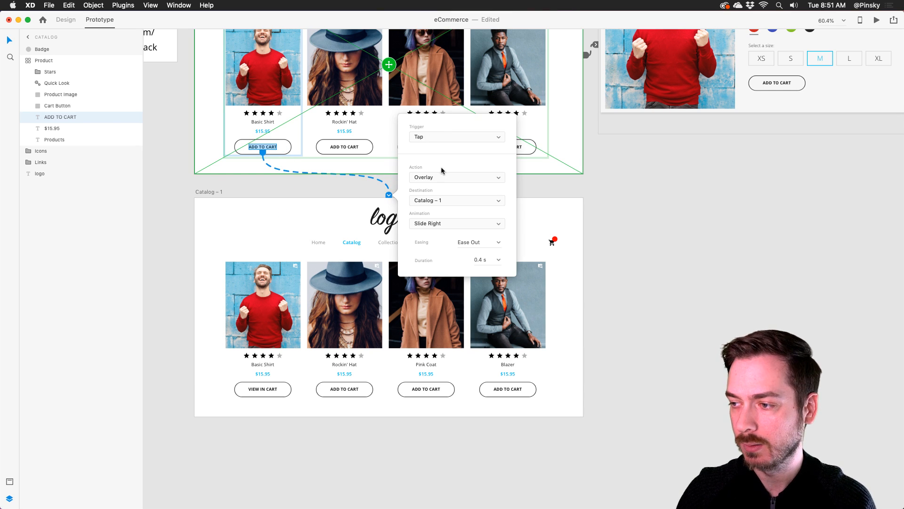
click(439, 178)
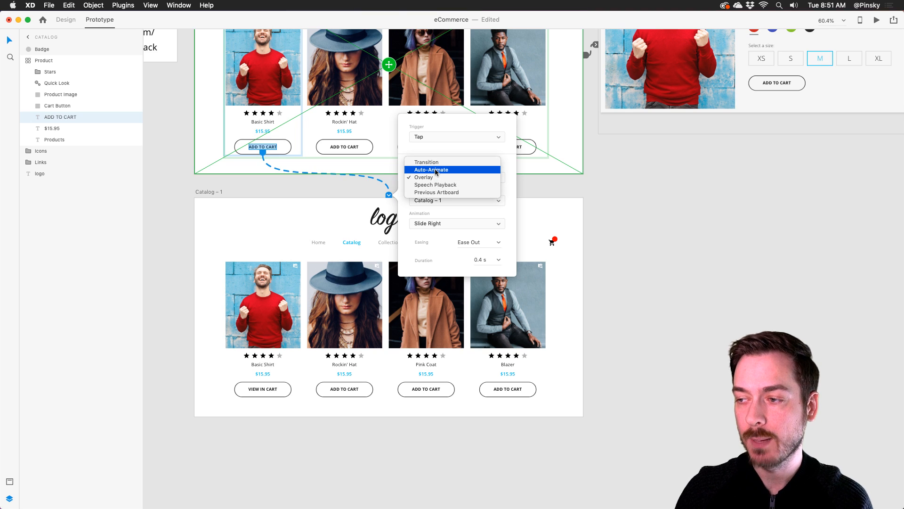
click(436, 171)
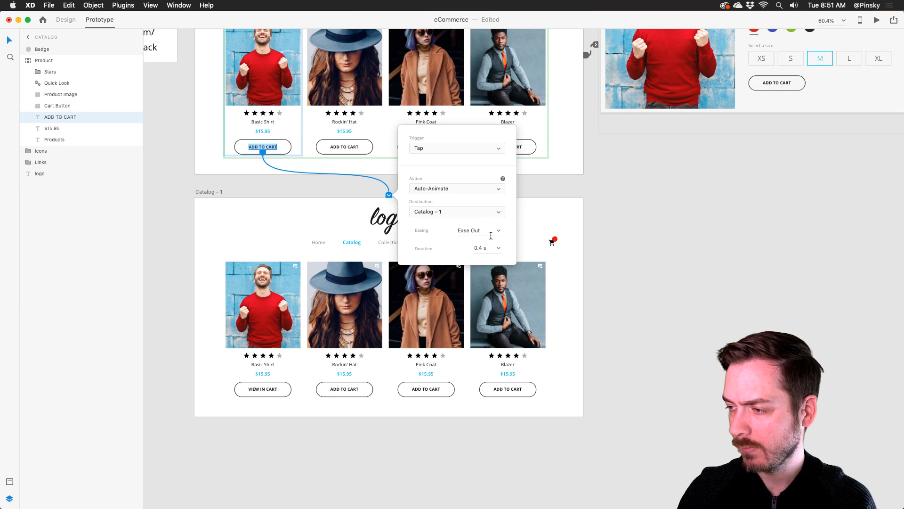
Step: Set the ADD TO CART Auto-Animate transition to Snap easing with a duration of 0.6 s
click(499, 231)
click(466, 276)
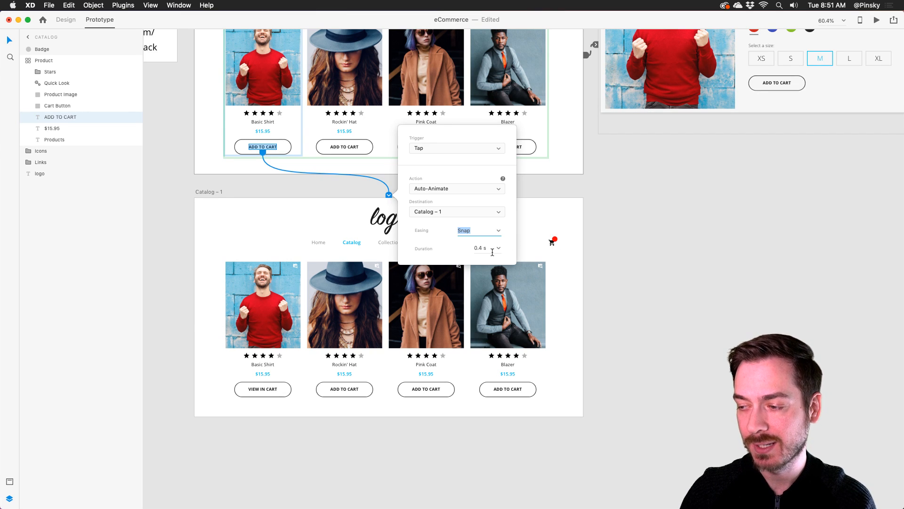
click(502, 248)
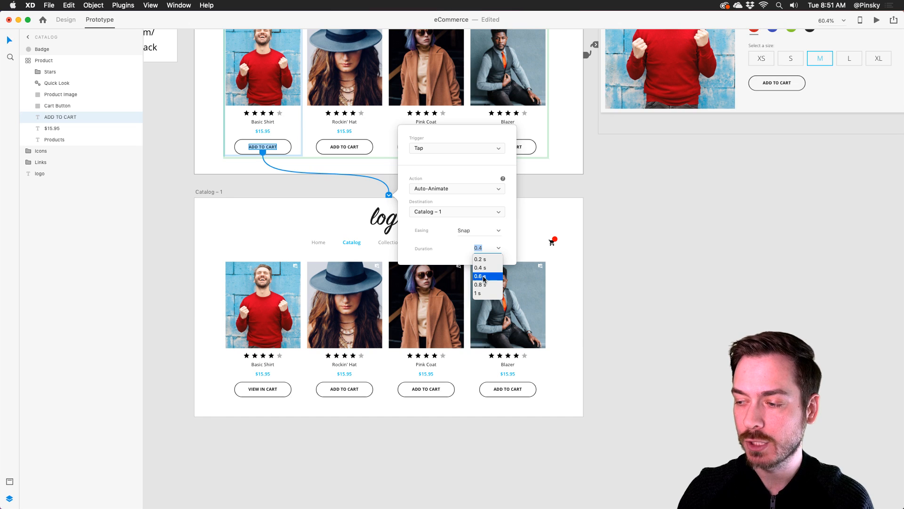
click(480, 277)
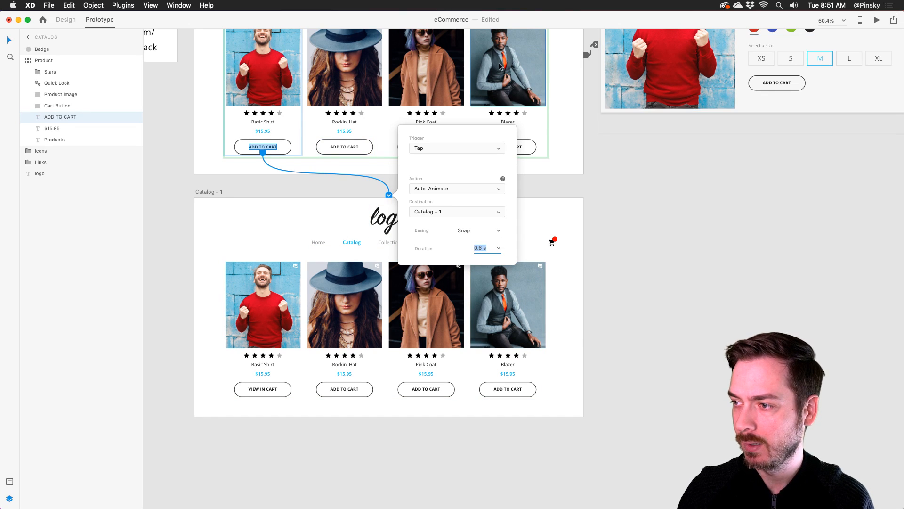
click(374, 118)
Step: Preview the Catalog prototype and test the product overlay from the Basic Shirt's Quick Look icon
scroll(373, 118, up, 5)
click(877, 21)
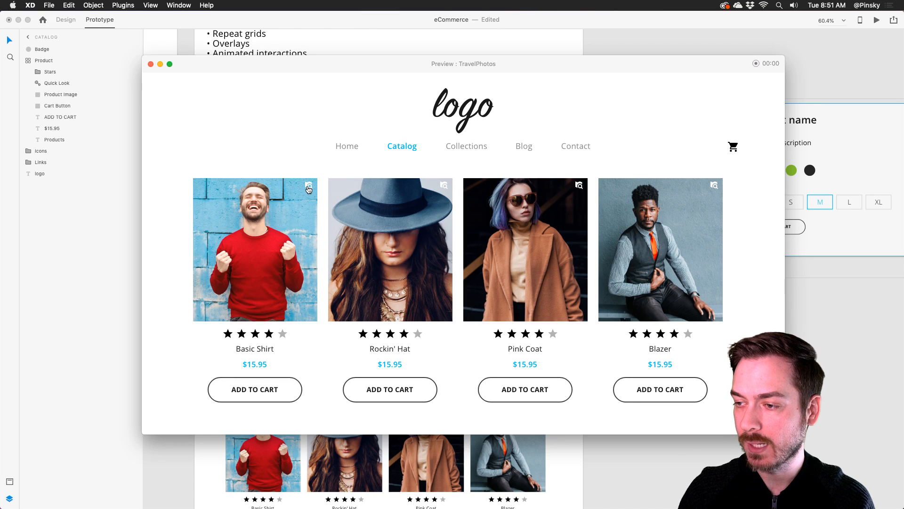
click(308, 187)
key(super+w)
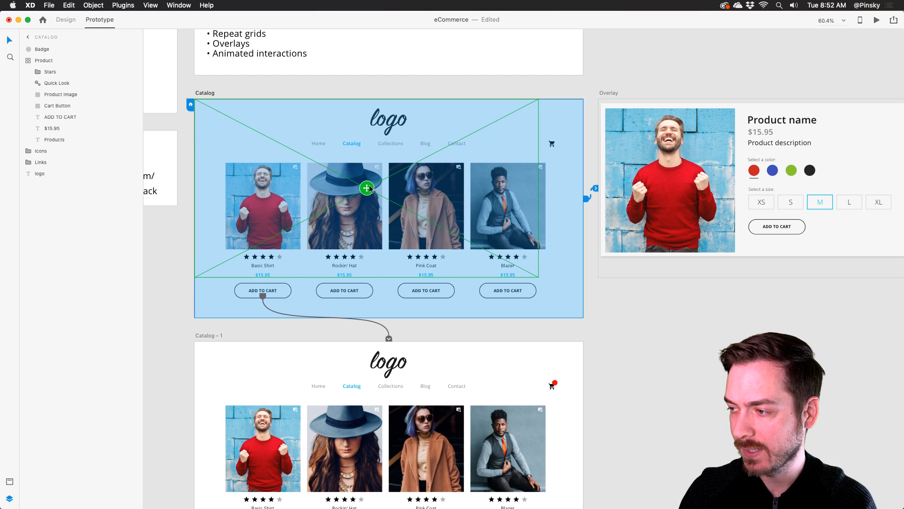
Step: Move the product overlay's placement on the Catalog artboard lower and centre it horizontally
click(594, 185)
click(367, 187)
drag(366, 187, 390, 229)
Step: Shorten the Overlay artboard from its lower edge to a height of 565
scroll(724, 230, right, 5)
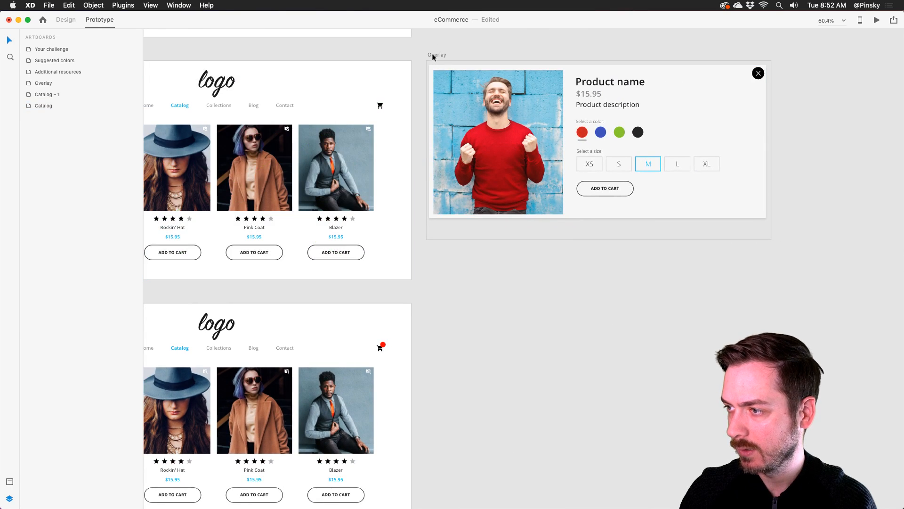
click(432, 55)
click(72, 18)
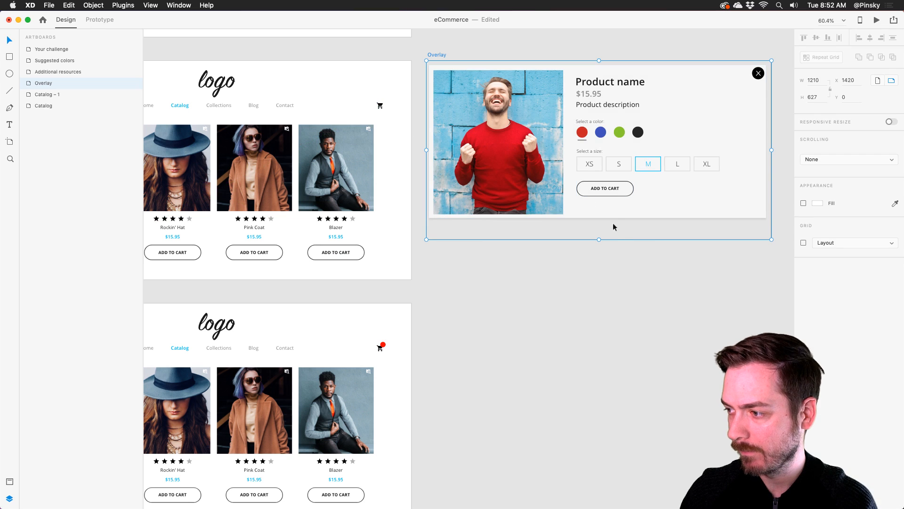
drag(600, 242, 600, 222)
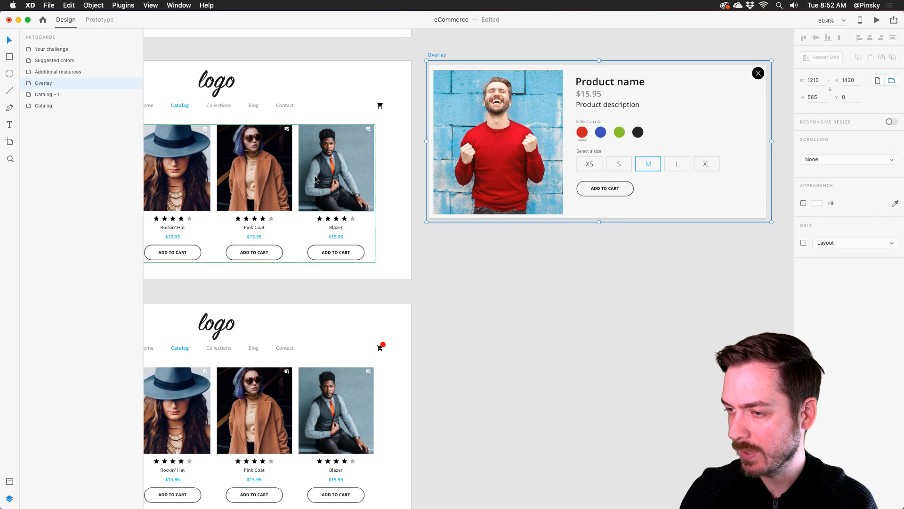
Step: Shift the resized overlay's placement on the Catalog artboard slightly lower so it sits below the navigation links
scroll(542, 165, left, 10)
scroll(541, 165, right, 3)
click(261, 63)
scroll(343, 94, right, 4)
click(111, 22)
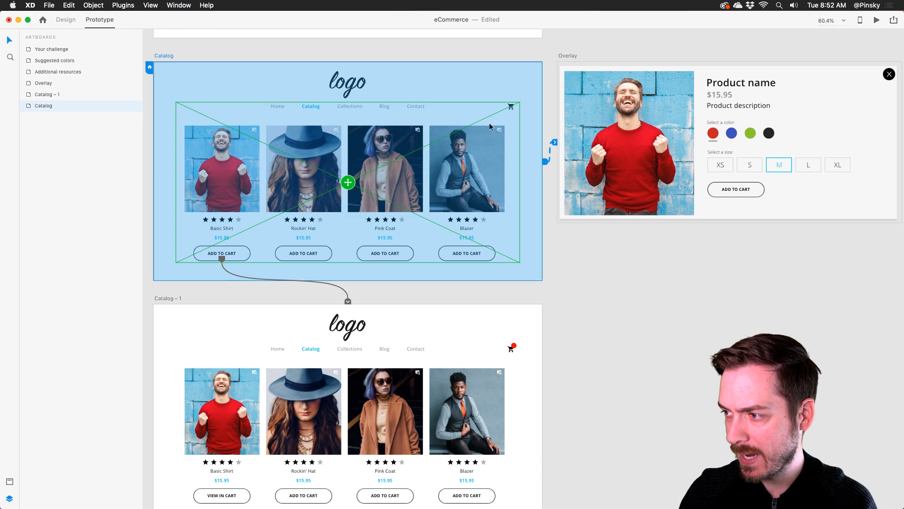
click(555, 141)
click(350, 178)
mouse_move(350, 180)
mouse_down()
mouse_move(352, 202)
mouse_move(353, 194)
mouse_up()
Step: Preview the prototype, open the product overlay from the Basic Shirt's Quick Look icon and close it again
key(super+Return)
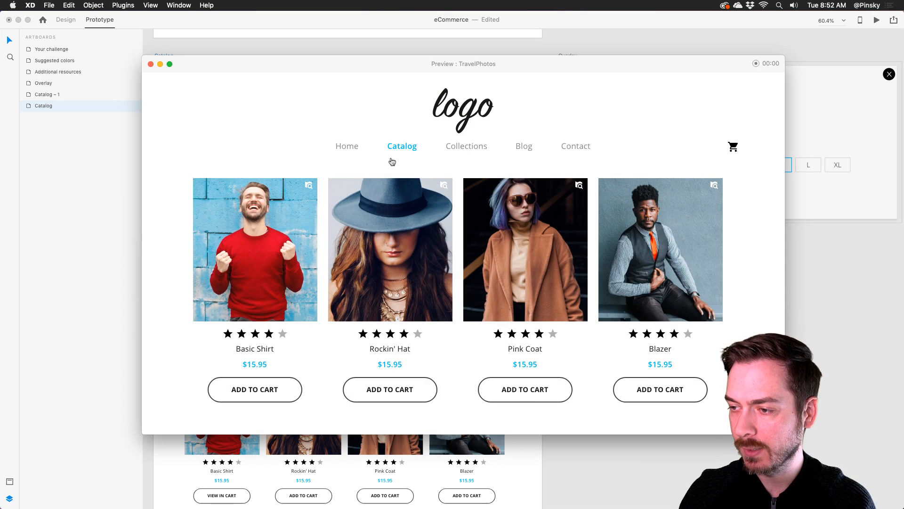
click(306, 187)
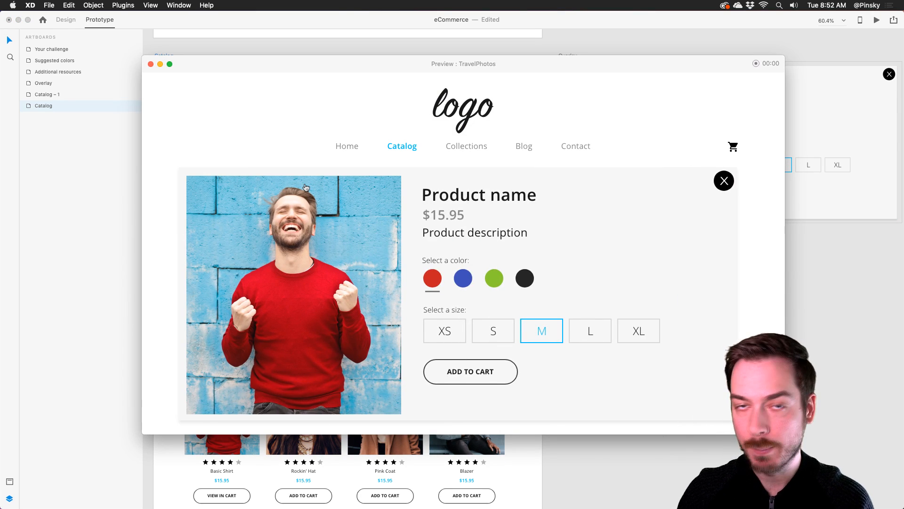
click(724, 181)
Step: Test the Basic Shirt's ADD TO CART animation twice in the preview, then close the preview
drag(372, 66, 372, 43)
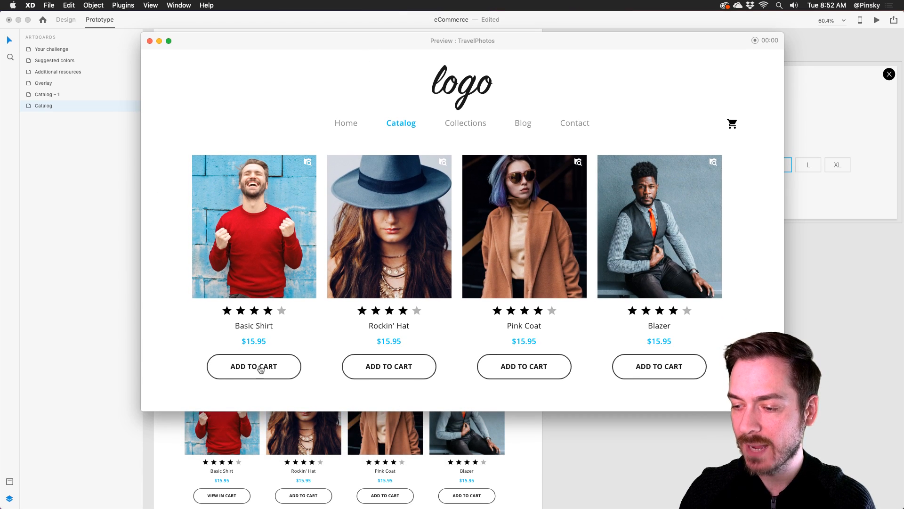
click(260, 368)
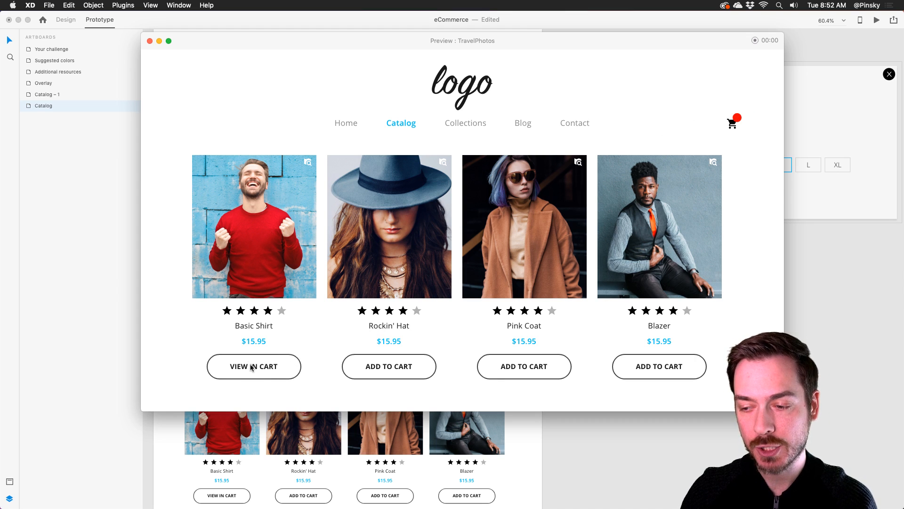
click(874, 20)
click(875, 20)
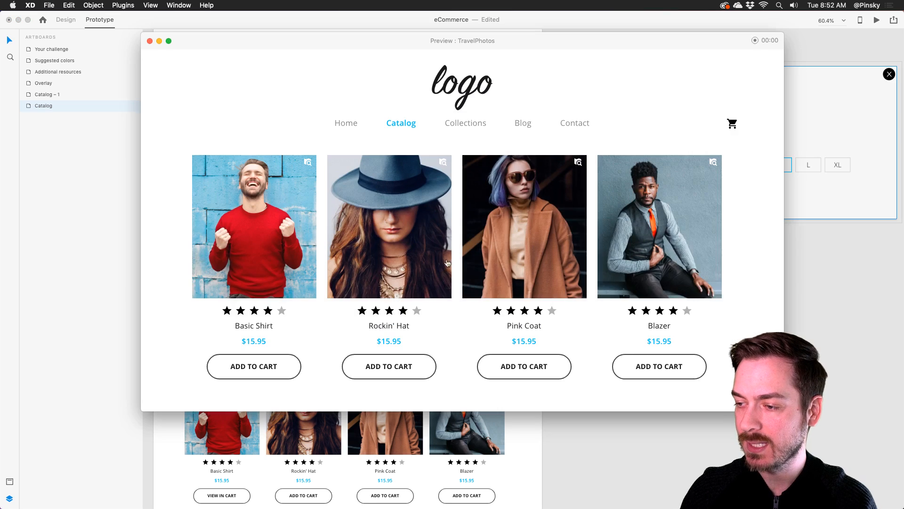
click(265, 370)
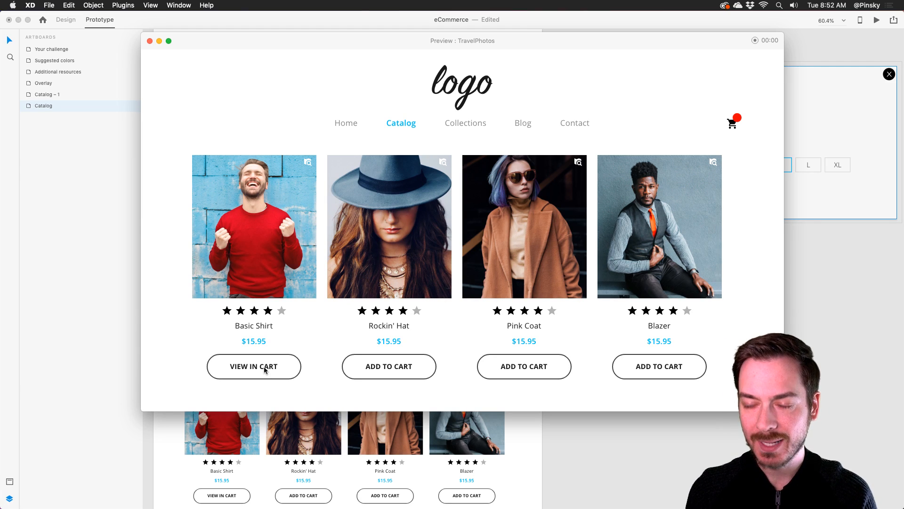
key(super+w)
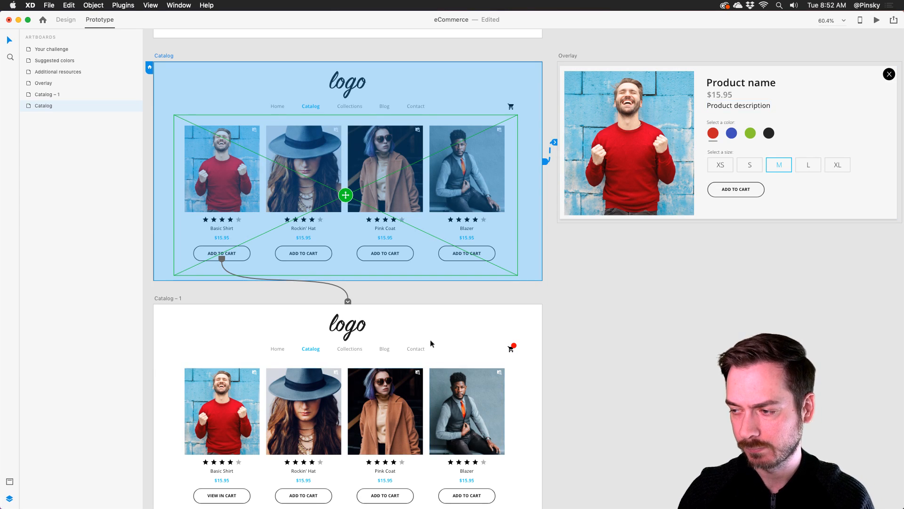
Step: Review the Catalog, Catalog – 1 and Overlay artboards against the requirements in the Your challenge brief
scroll(434, 353, down, 5)
drag(328, 183, 297, 154)
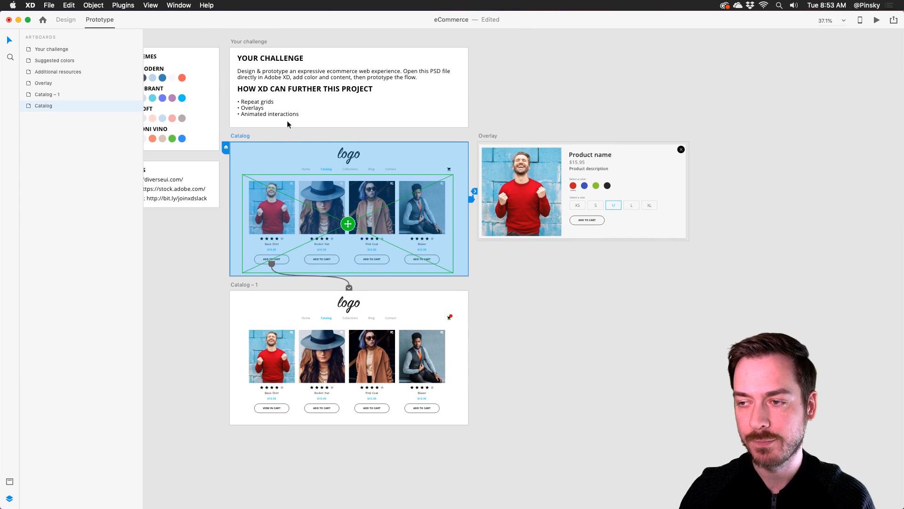
click(284, 123)
click(284, 130)
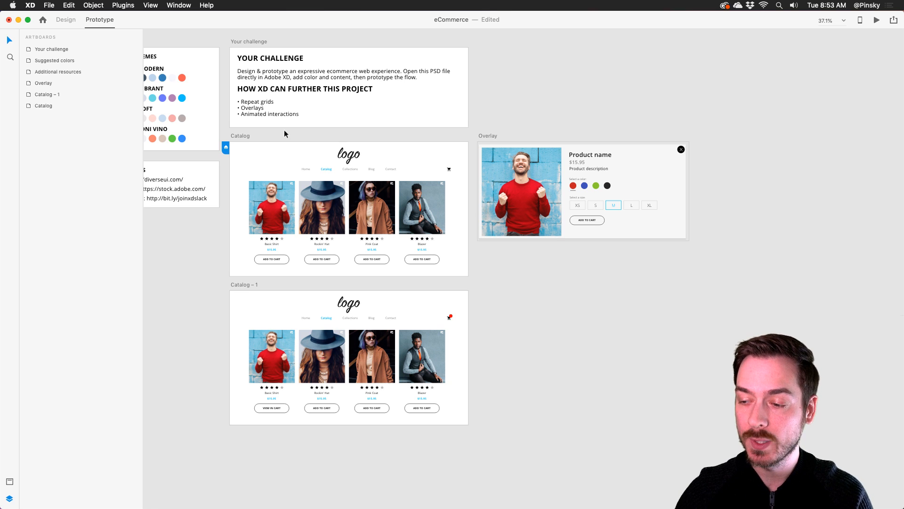
scroll(285, 131, up, 5)
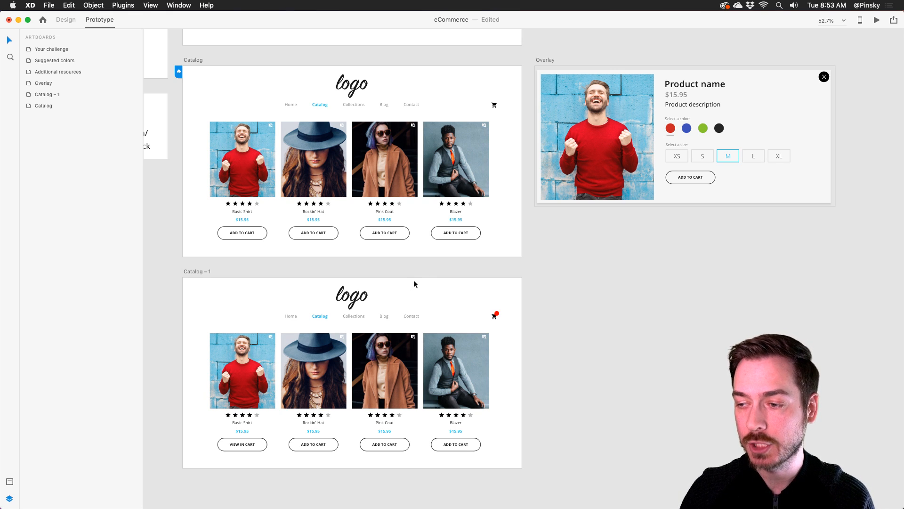
scroll(414, 280, up, 3)
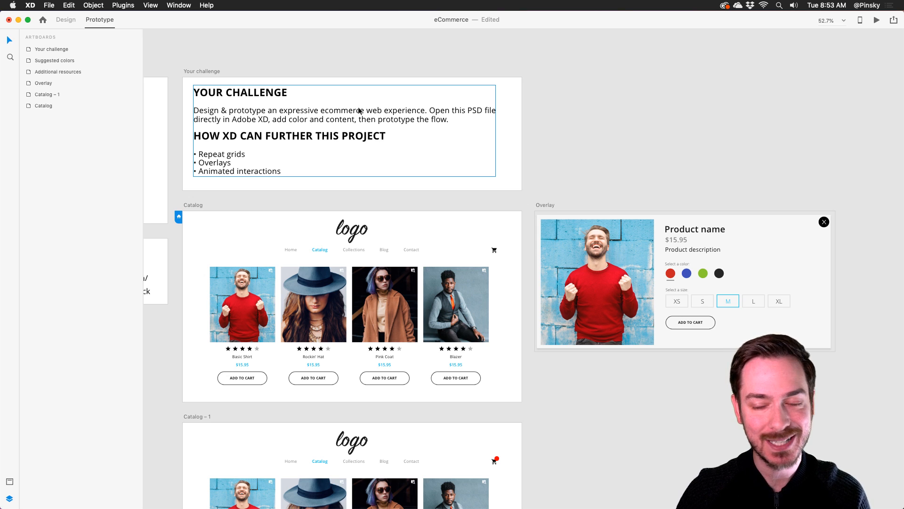
scroll(375, 178, down, 5)
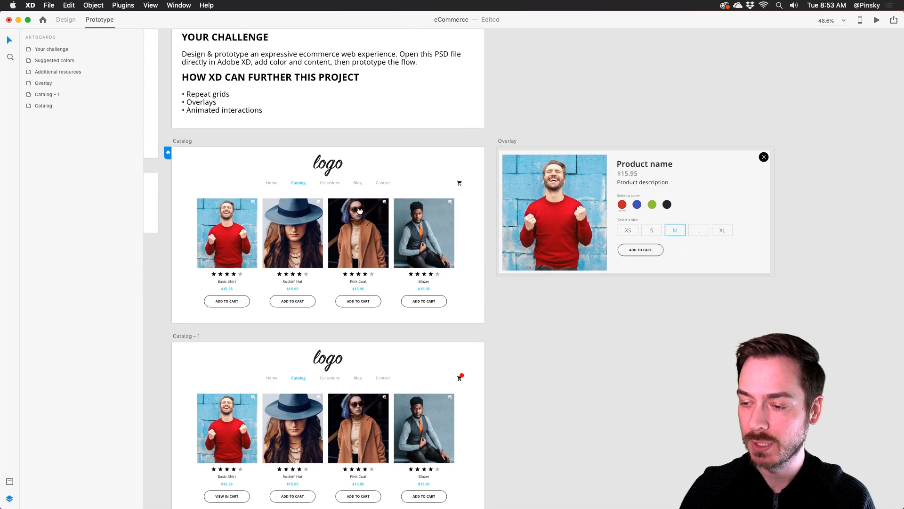
scroll(504, 293, down, 3)
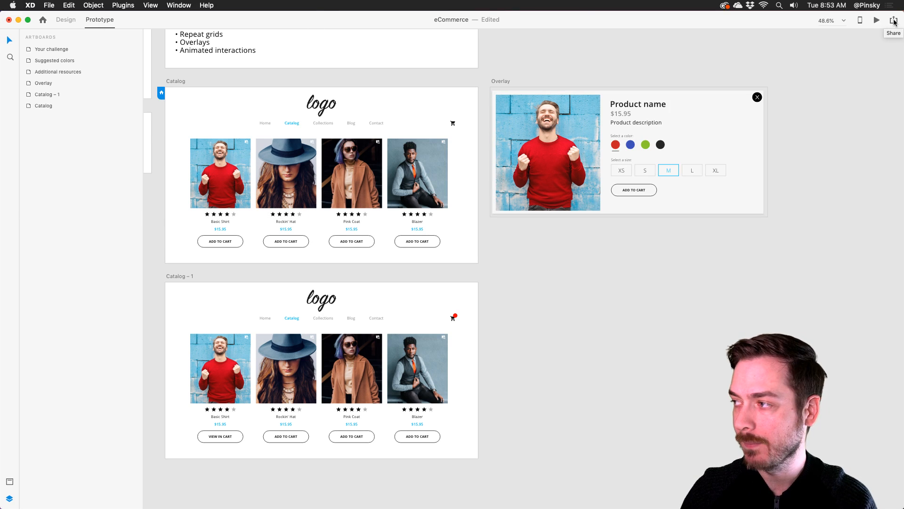
Step: Examine the Publish Prototype settings for a public link, then dismiss them without publishing
click(894, 22)
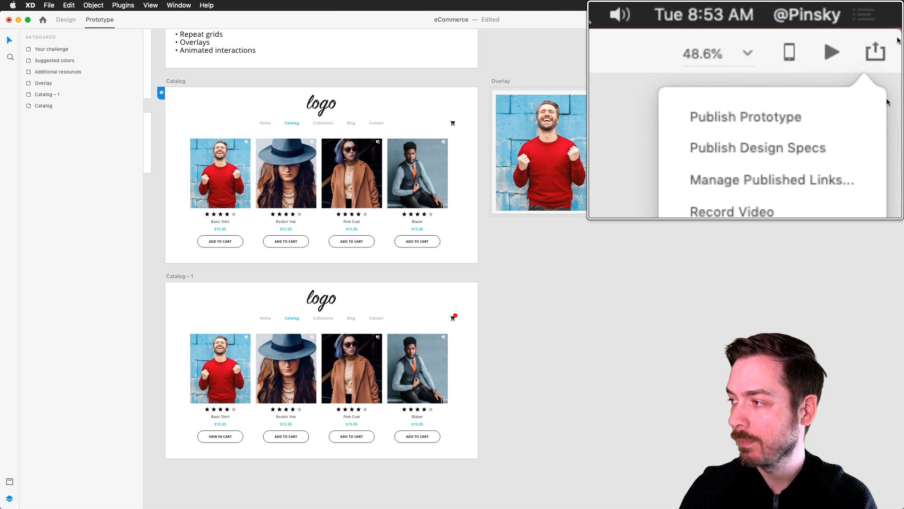
click(857, 45)
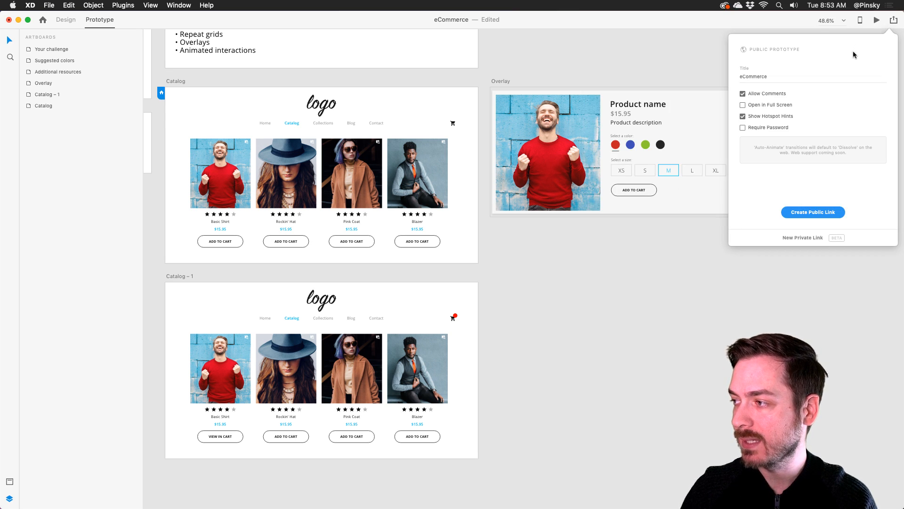
click(797, 77)
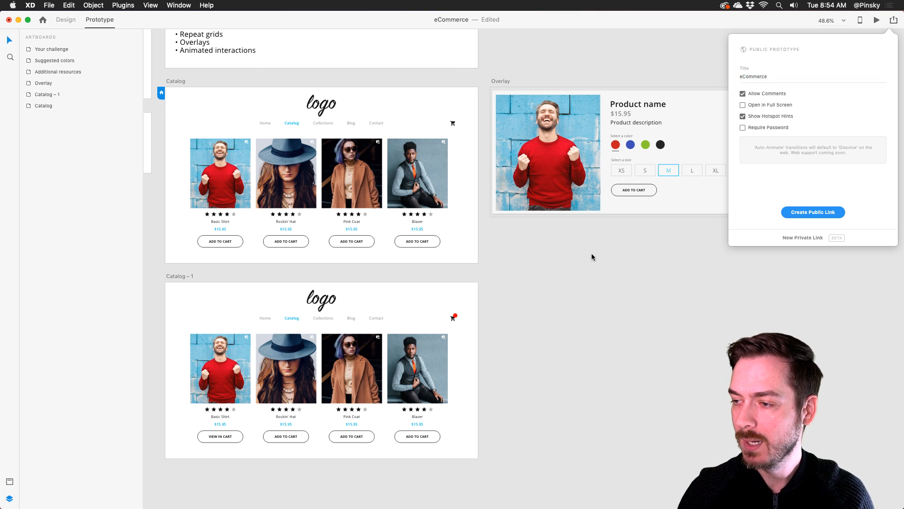
click(592, 254)
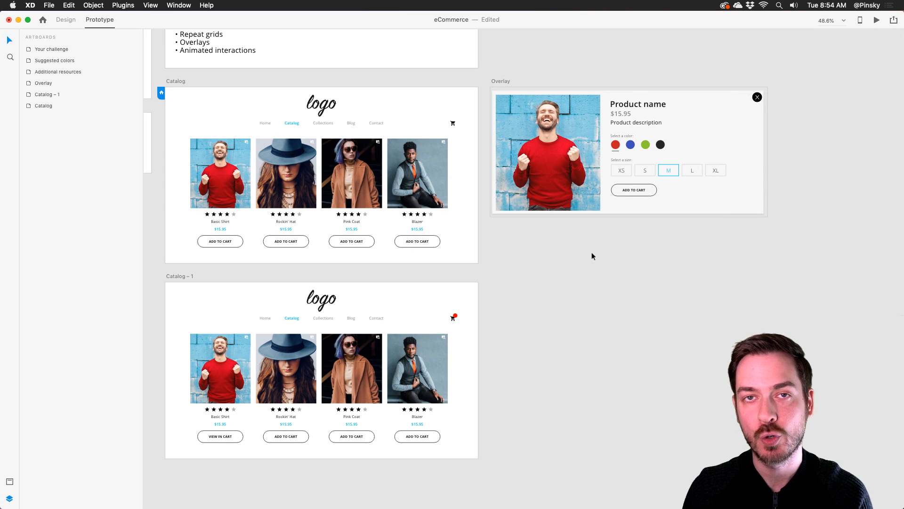
key(super+Tab)
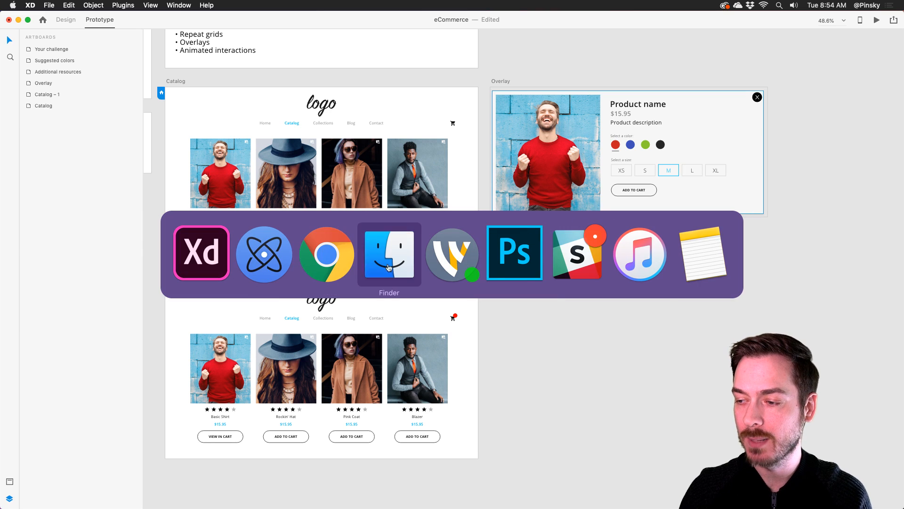
click(446, 263)
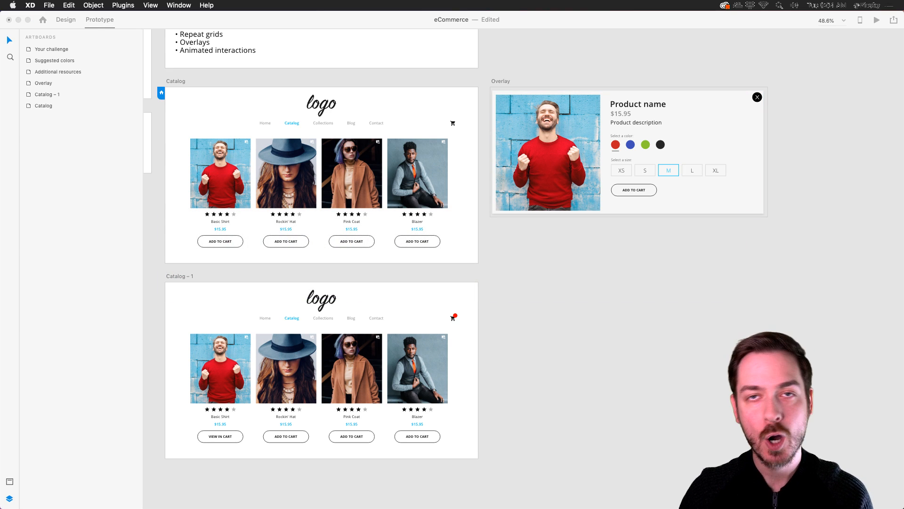